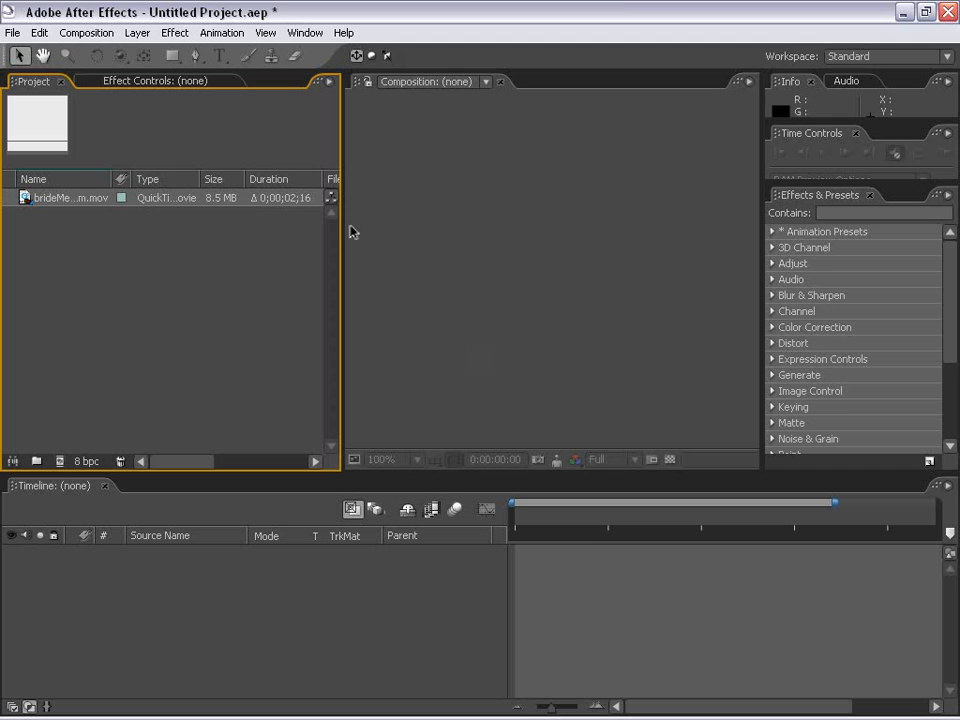
Step: Create a composition from the brideMedium.mov footage and display it at 50% magnification
drag(341, 234, 306, 241)
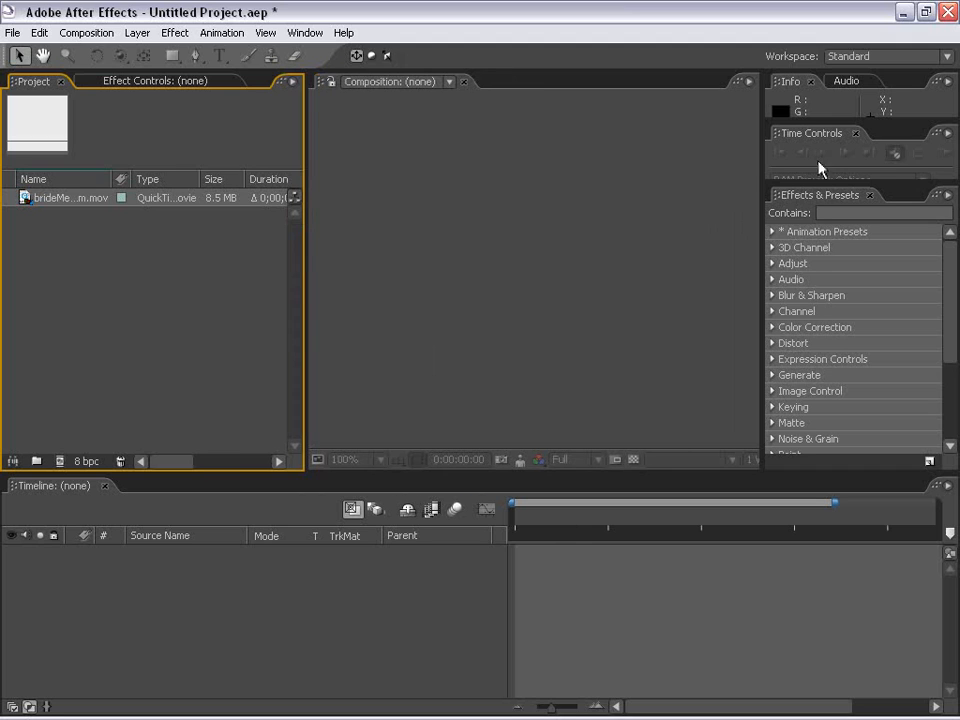
drag(28, 200, 490, 258)
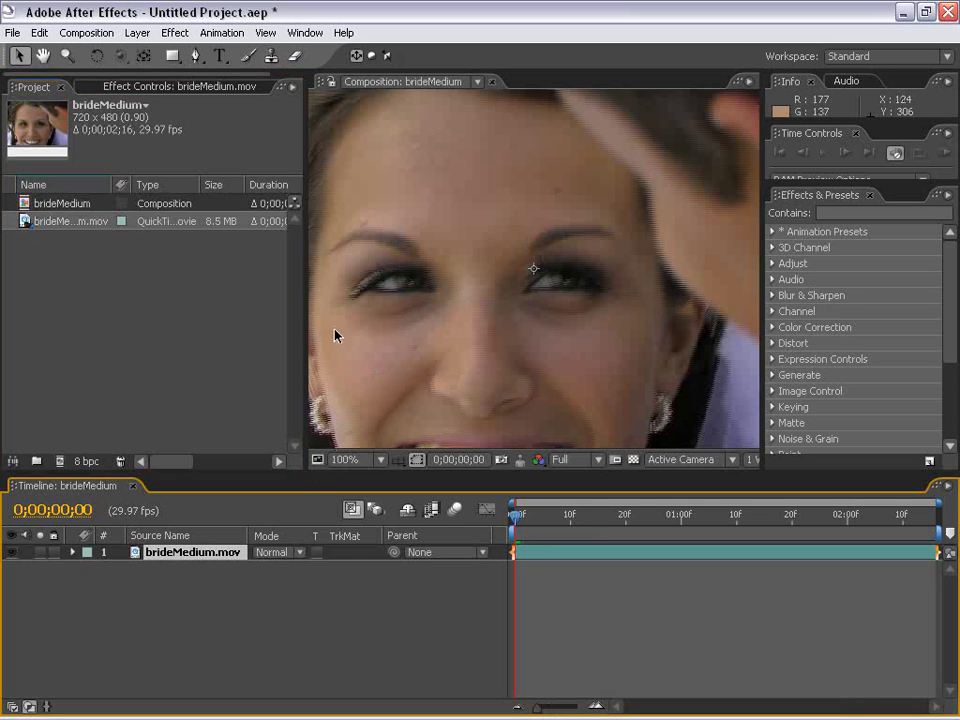
scroll(474, 344, down, 1)
click(501, 452)
click(484, 414)
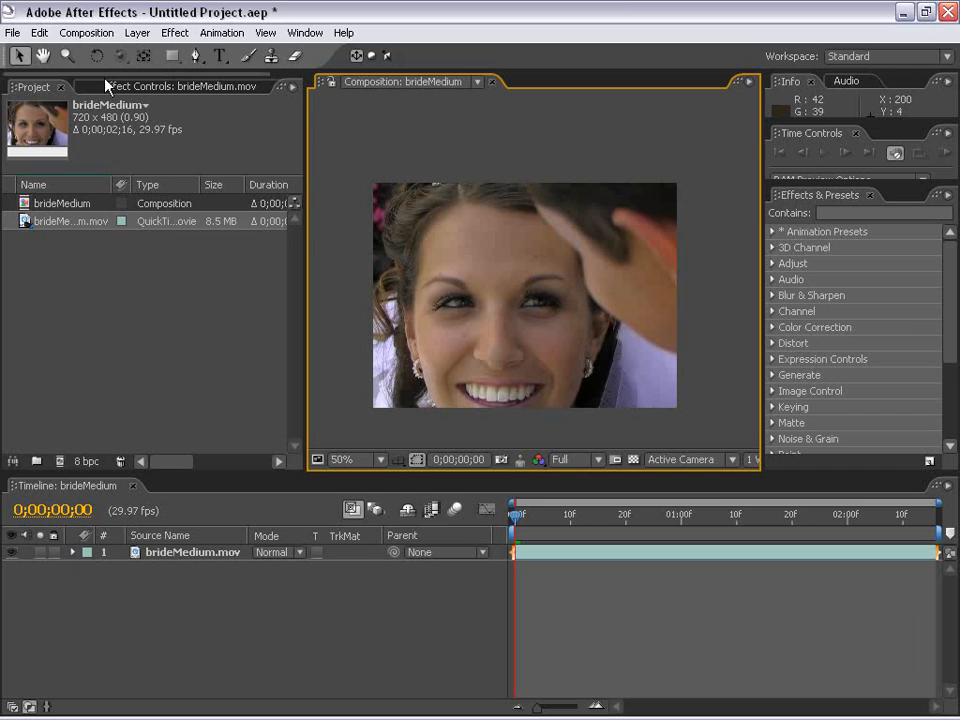
click(492, 245)
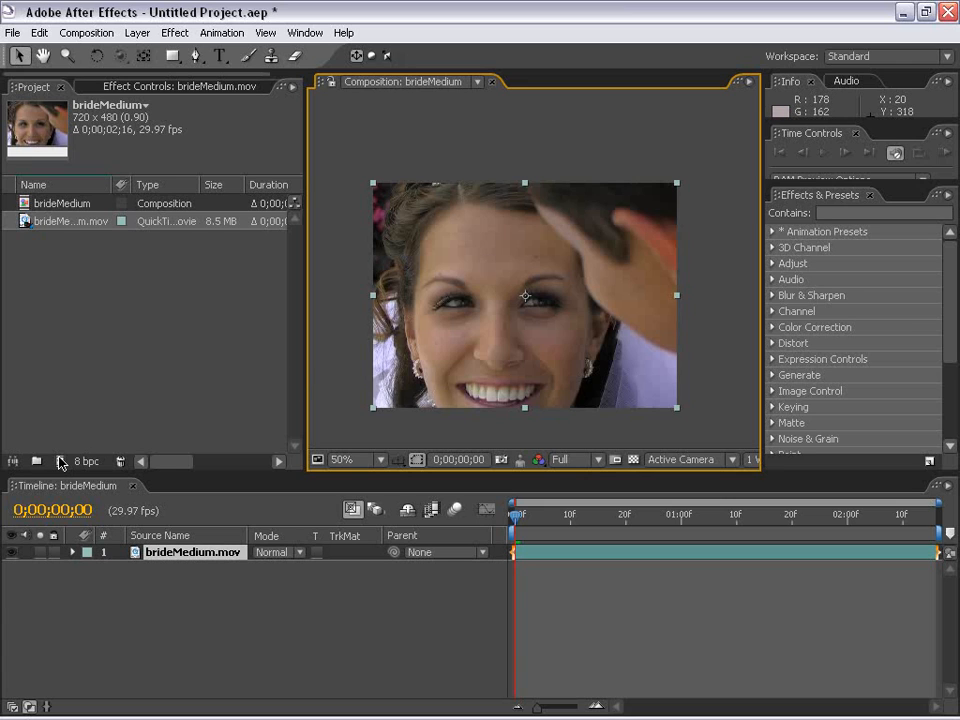
mouse_move(49, 224)
mouse_down()
mouse_move(67, 470)
mouse_move(50, 197)
mouse_move(55, 218)
mouse_up()
click(127, 331)
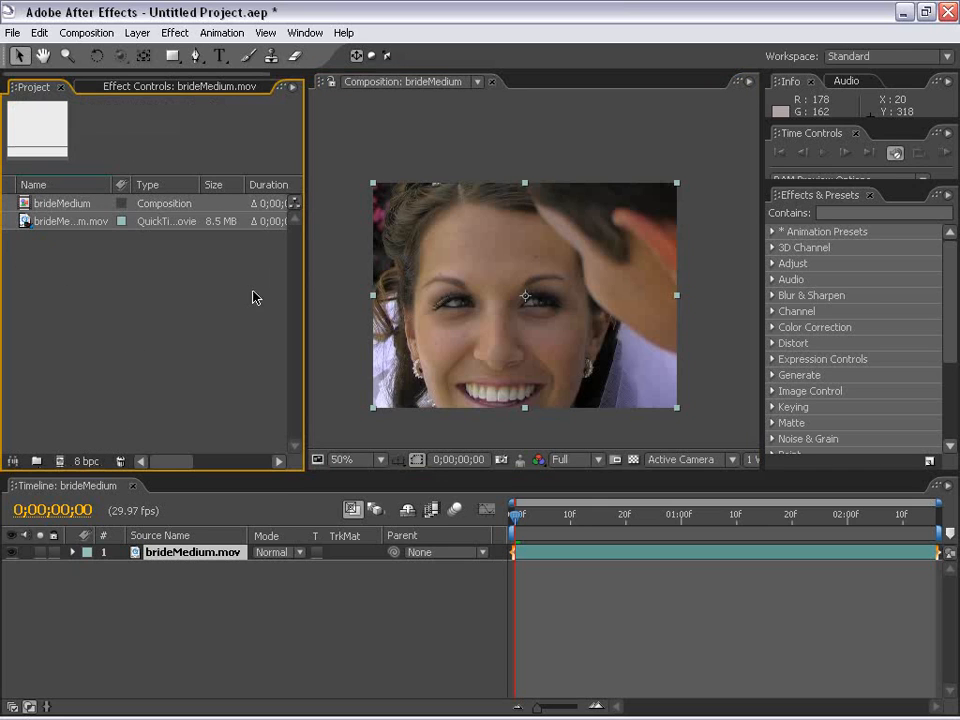
click(435, 142)
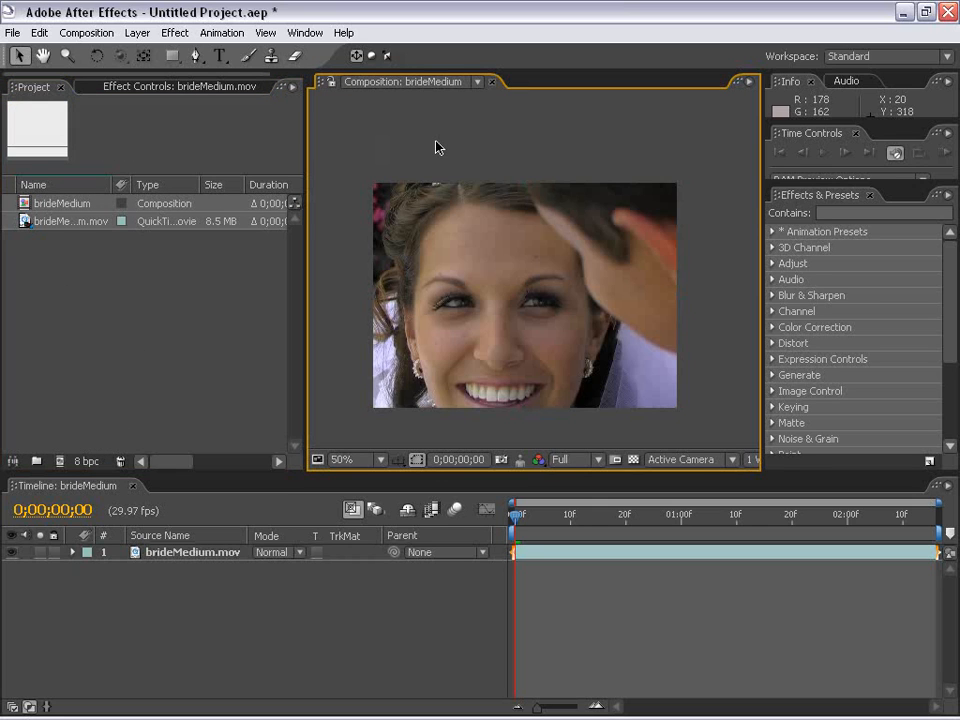
click(452, 246)
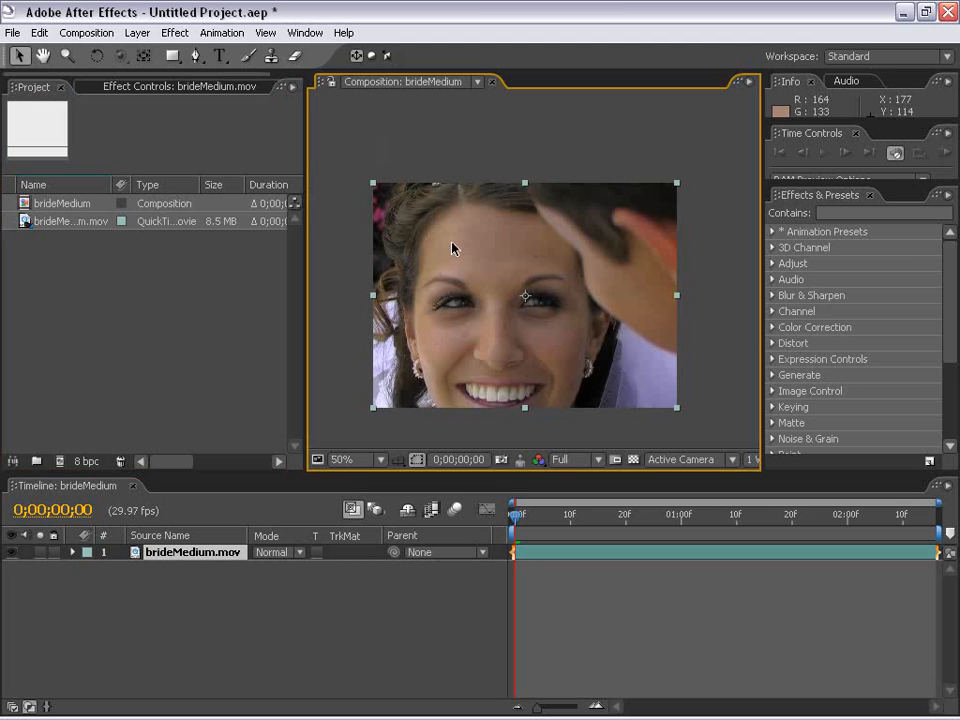
click(195, 55)
drag(469, 203, 490, 195)
drag(403, 304, 408, 363)
click(427, 446)
drag(568, 414, 603, 374)
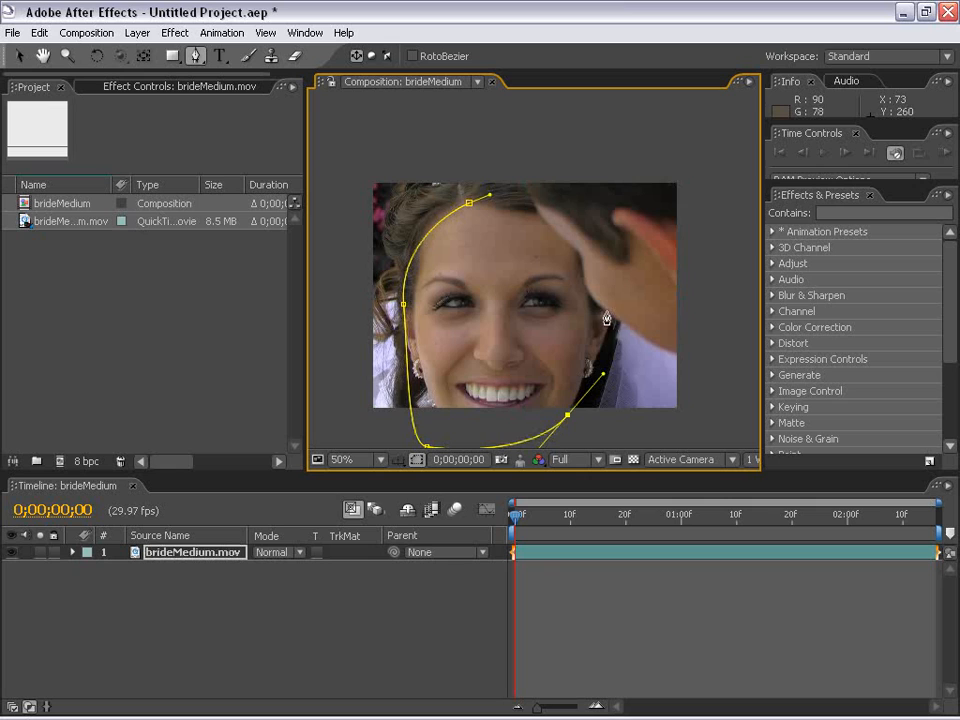
click(540, 566)
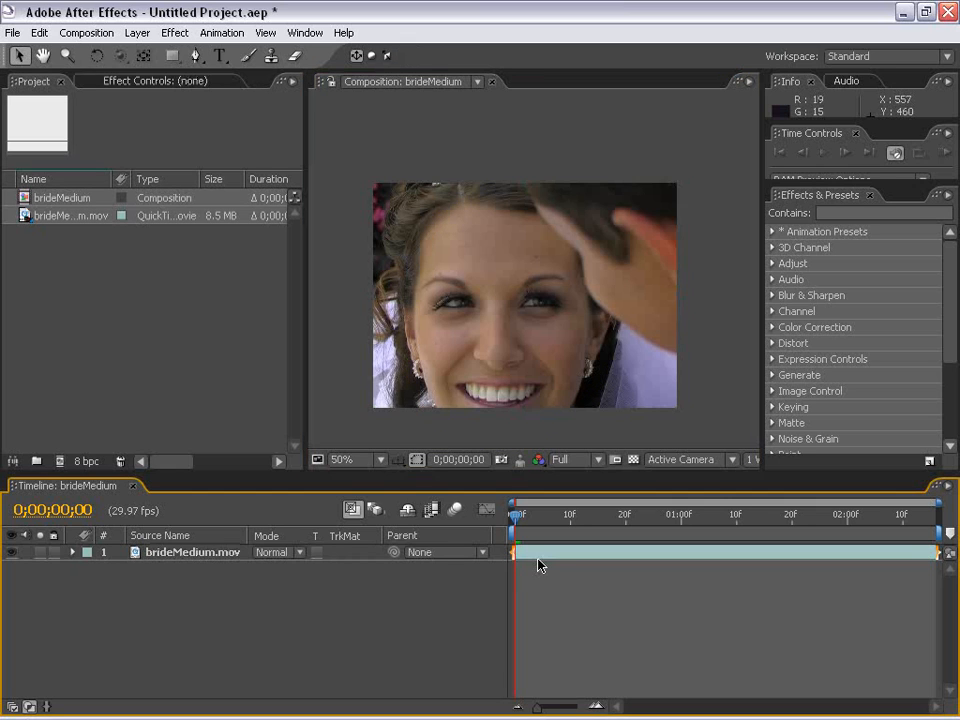
key(v)
Step: Duplicate the brideMedium.mov layer and apply the CC Threshold RGB effect to the upper copy
click(541, 558)
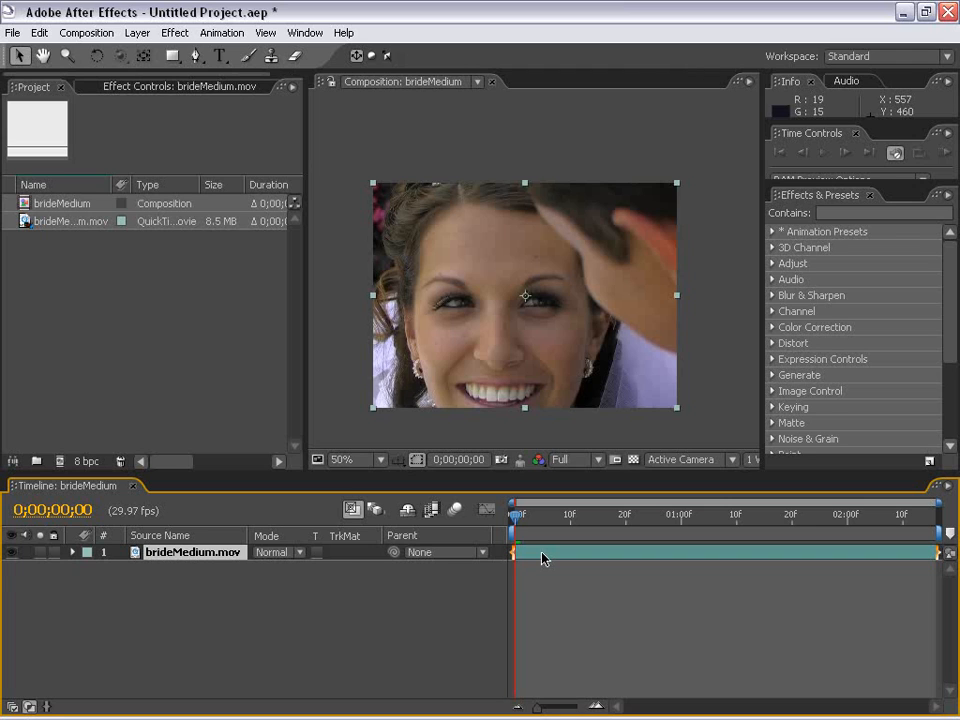
key(ctrl+d)
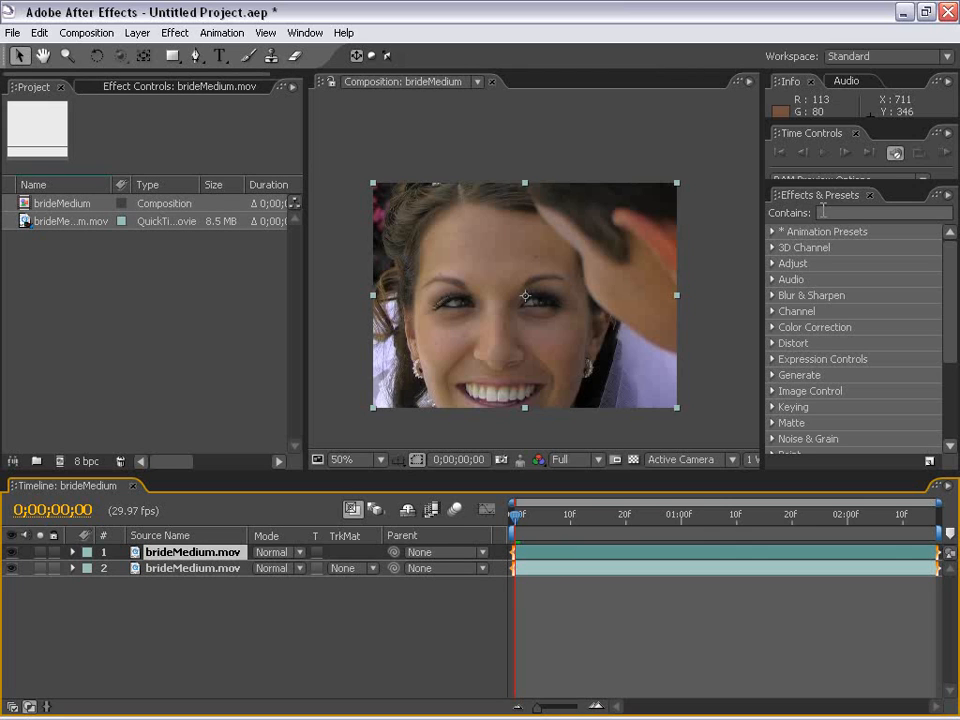
click(822, 211)
text(thre)
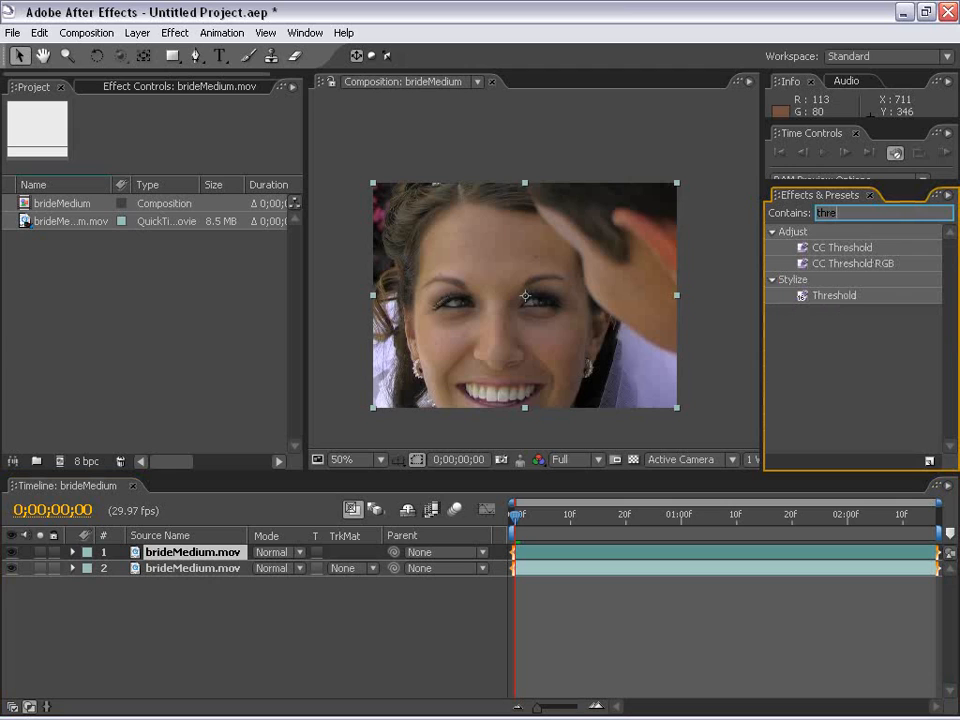
key(BackSpace)
click(827, 265)
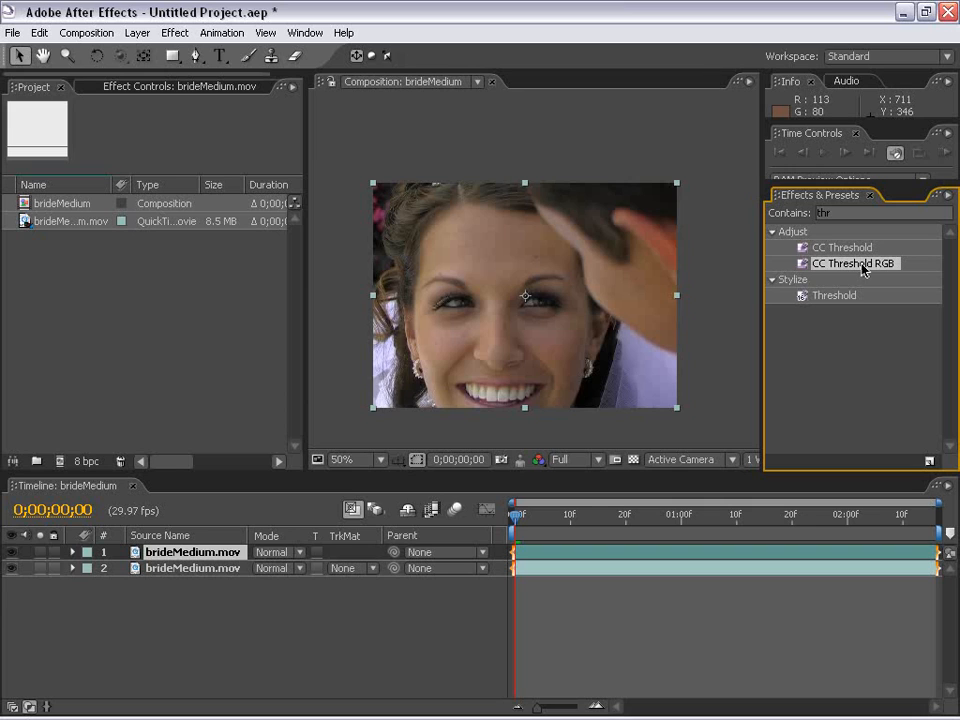
drag(860, 264, 186, 558)
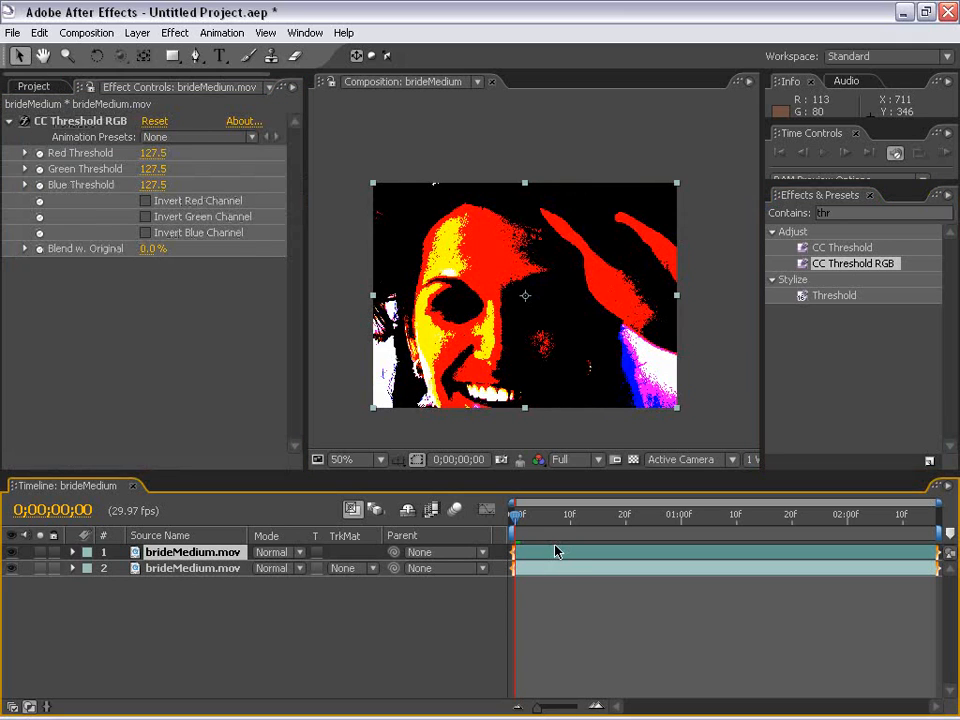
Step: Set the Green and Blue Threshold to 255.0 and the Red Threshold to 104.5 in CC Threshold RGB
click(536, 336)
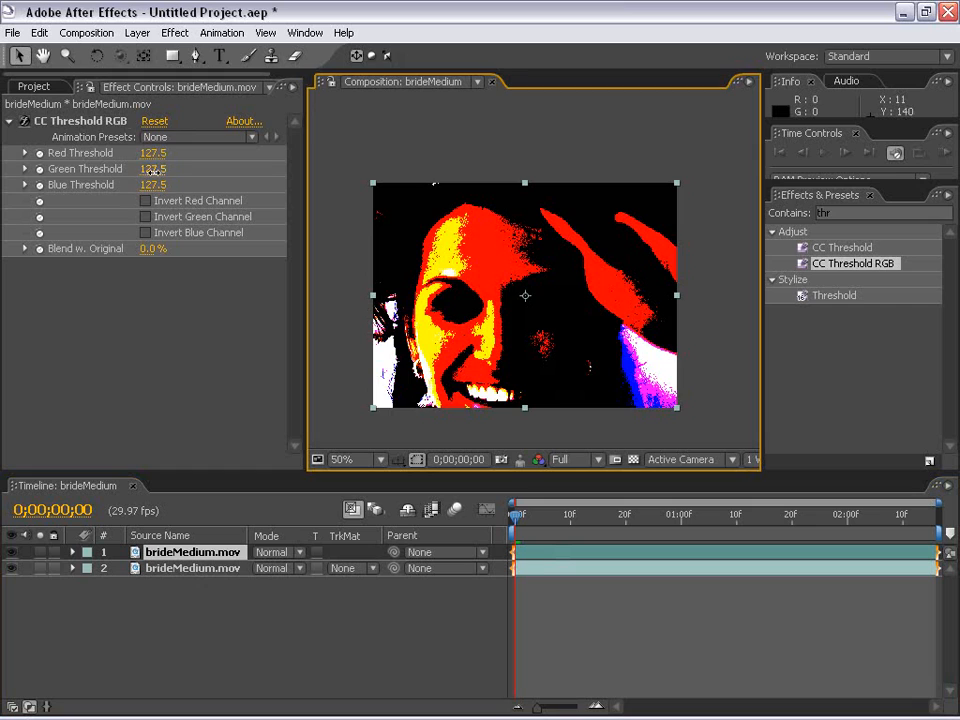
drag(153, 169, 265, 189)
drag(153, 185, 190, 180)
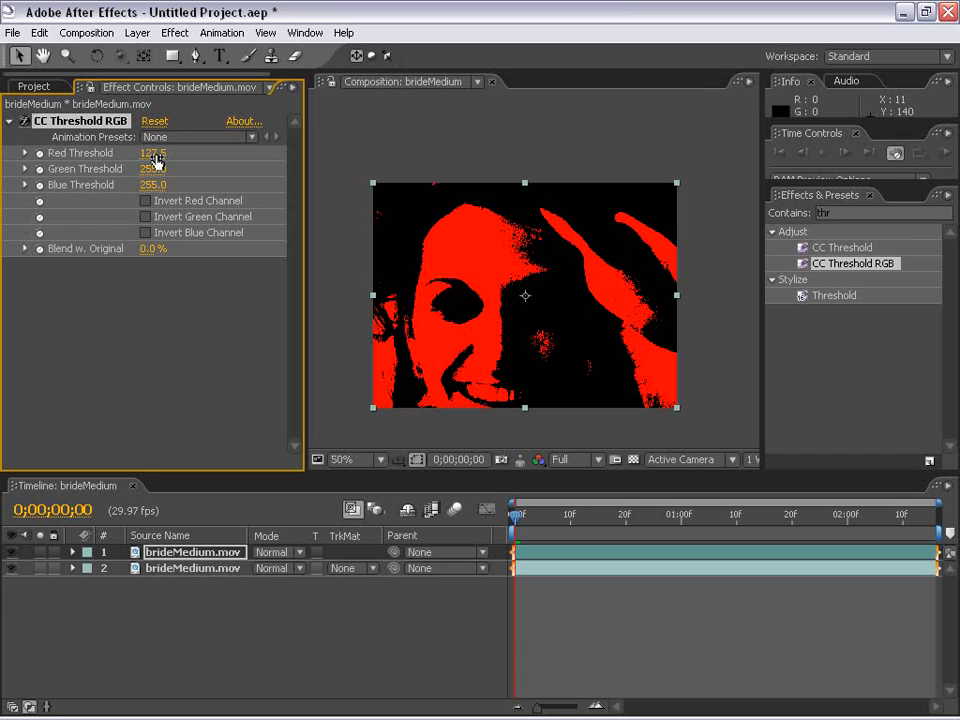
drag(155, 161, 246, 189)
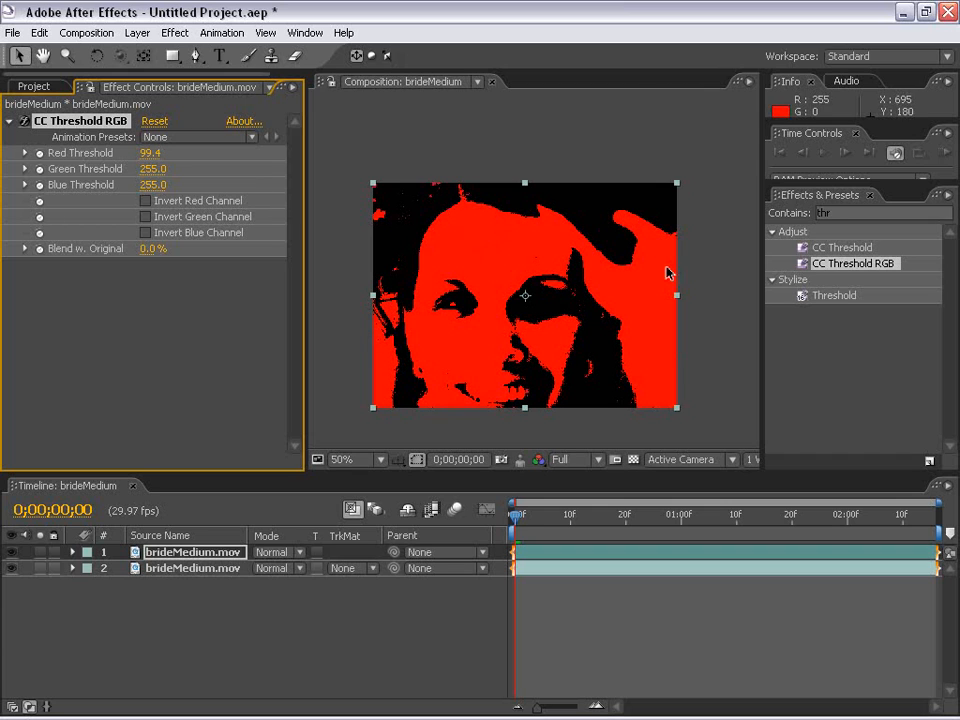
drag(145, 155, 146, 158)
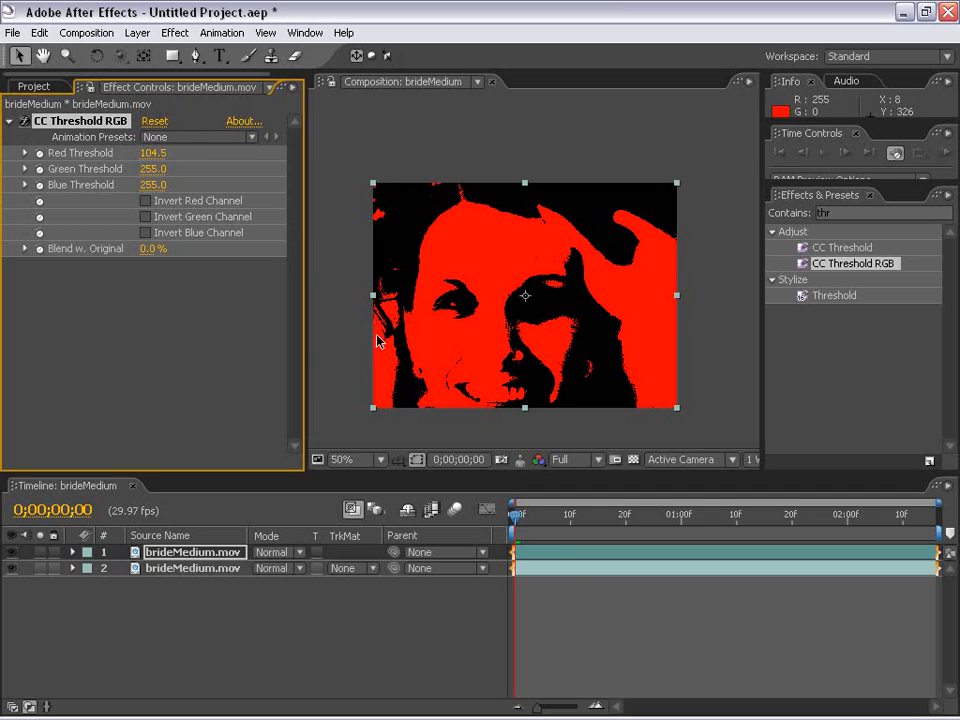
Step: Add a Hue/Saturation effect to the upper brideMedium.mov layer and remove all of its color saturation
click(624, 643)
click(555, 554)
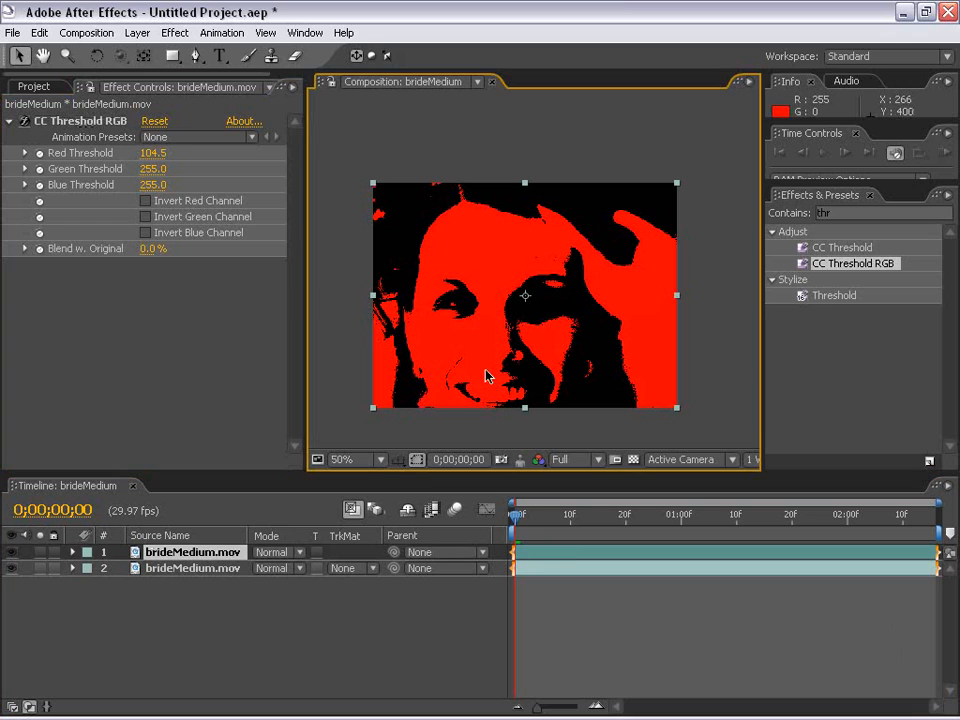
click(175, 34)
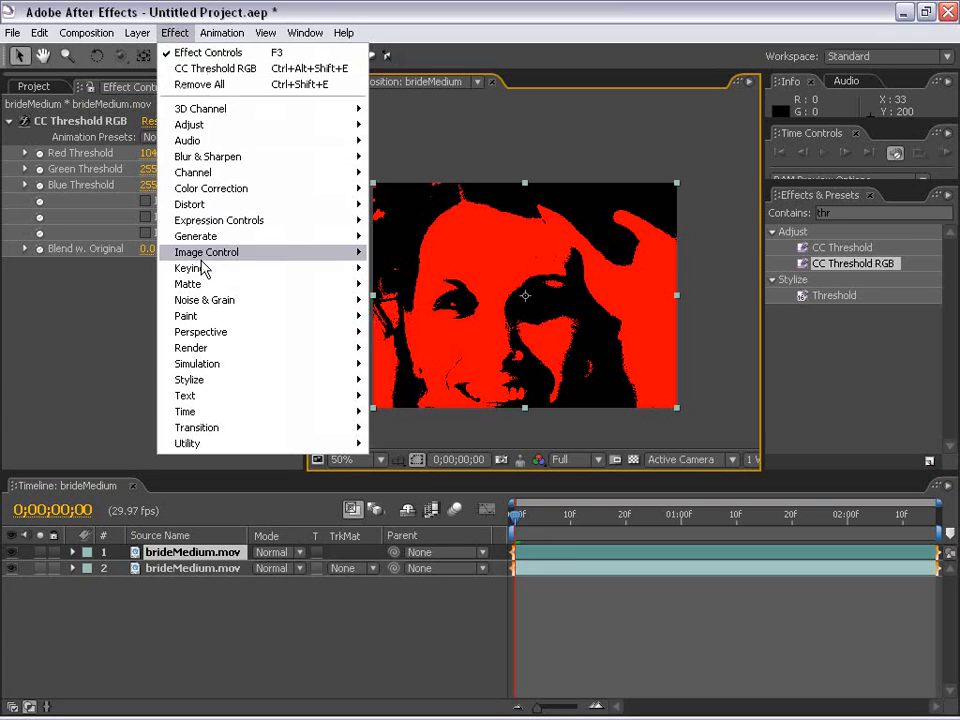
click(180, 17)
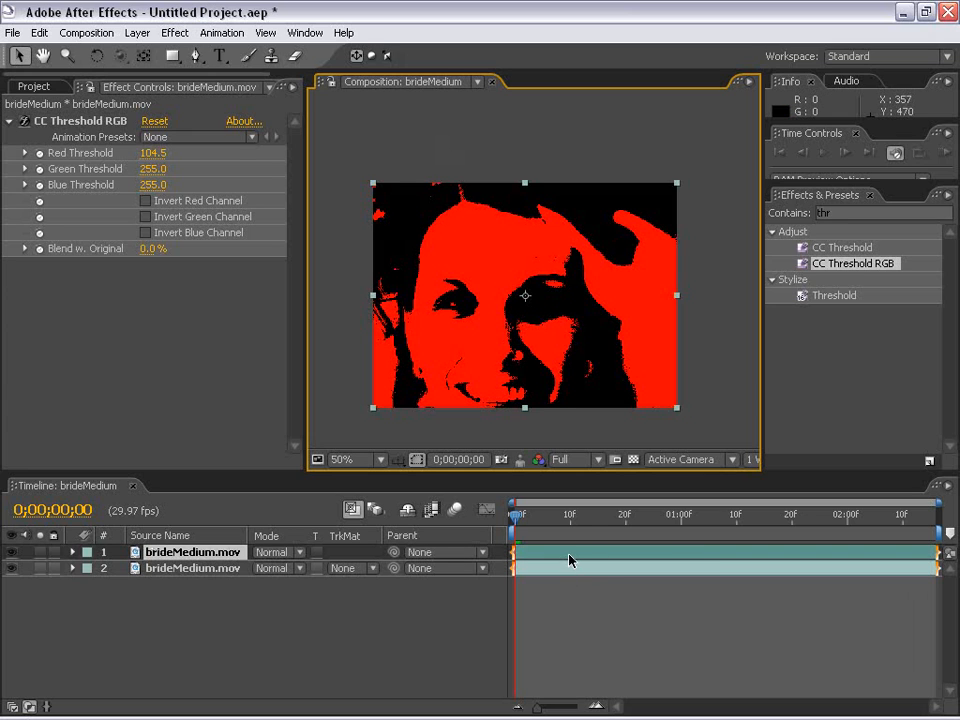
click(175, 32)
mouse_move(216, 195)
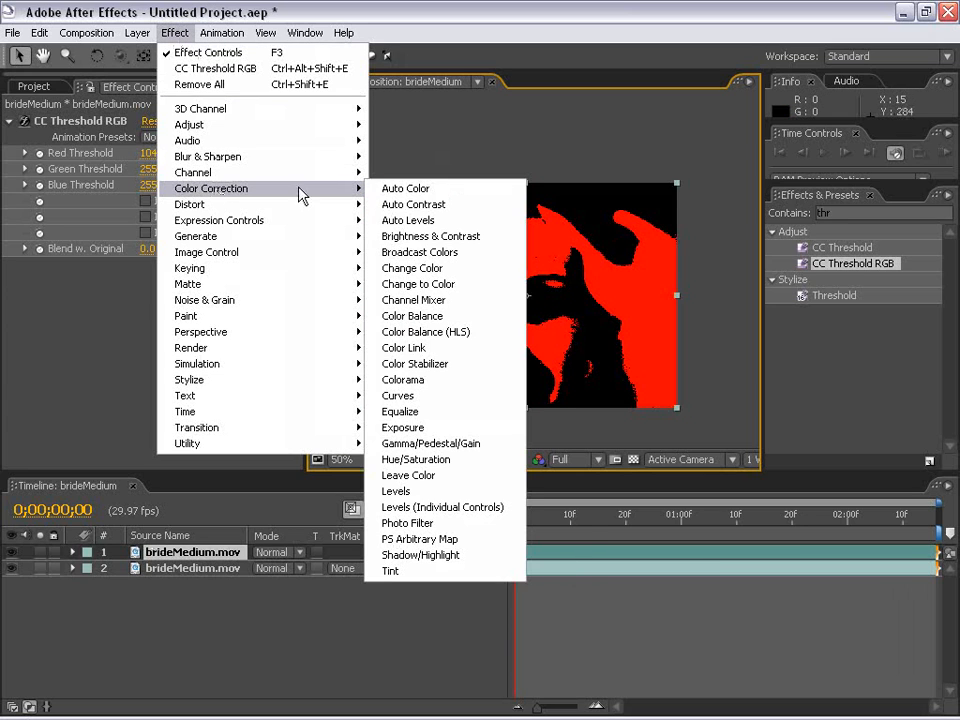
click(482, 459)
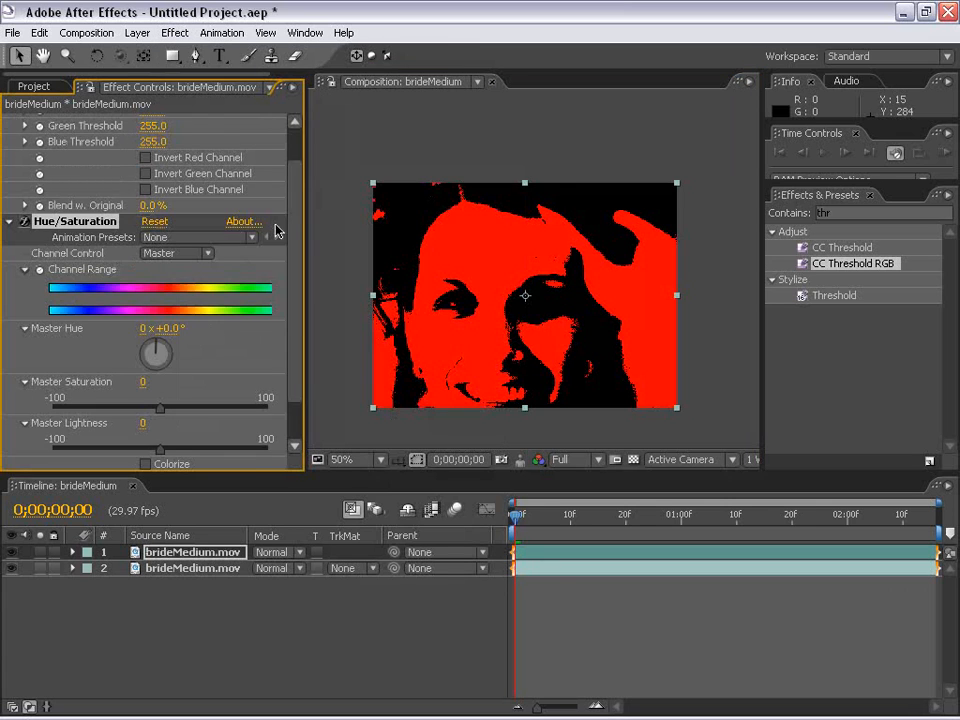
scroll(296, 214, down, 2)
drag(161, 358, 4, 281)
click(9, 170)
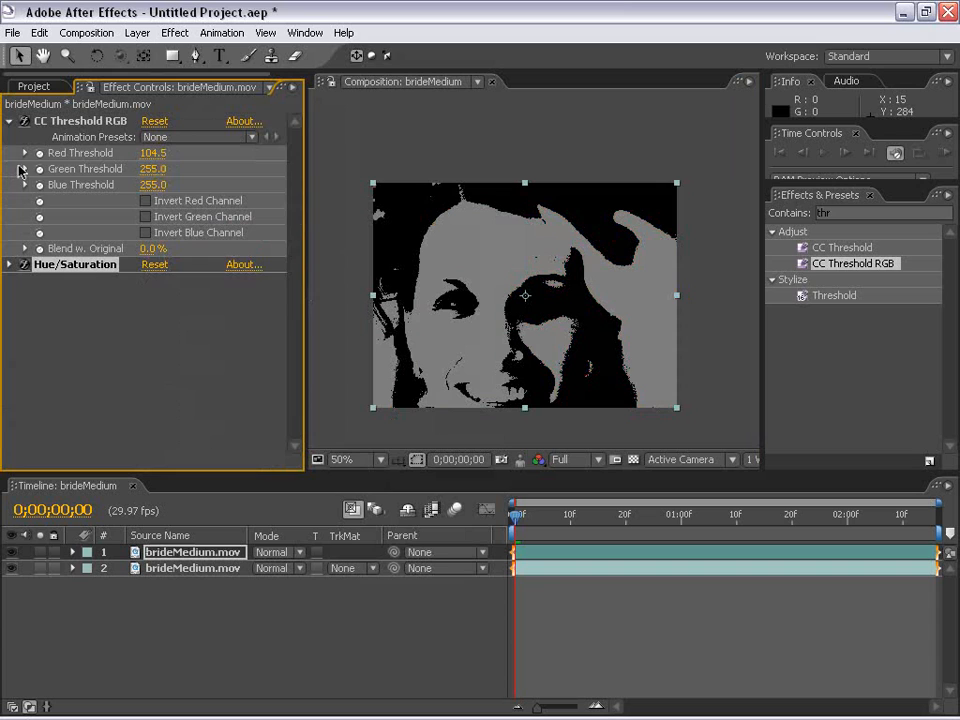
Step: Add a Levels effect to the upper layer and lower the input white point until the grey areas turn pure white
click(9, 121)
click(175, 32)
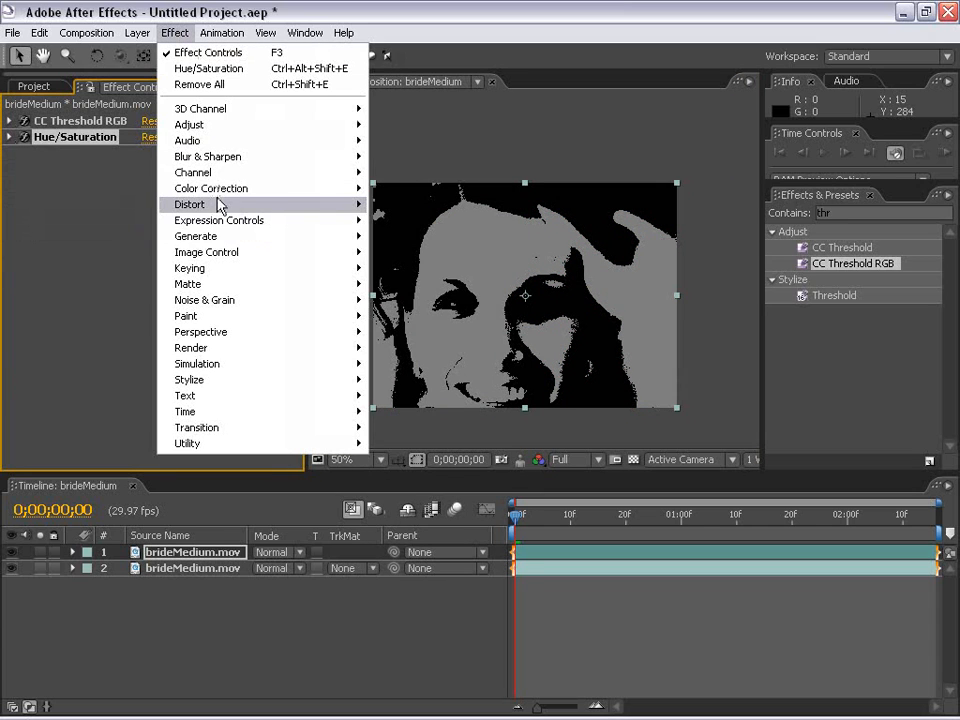
mouse_move(215, 188)
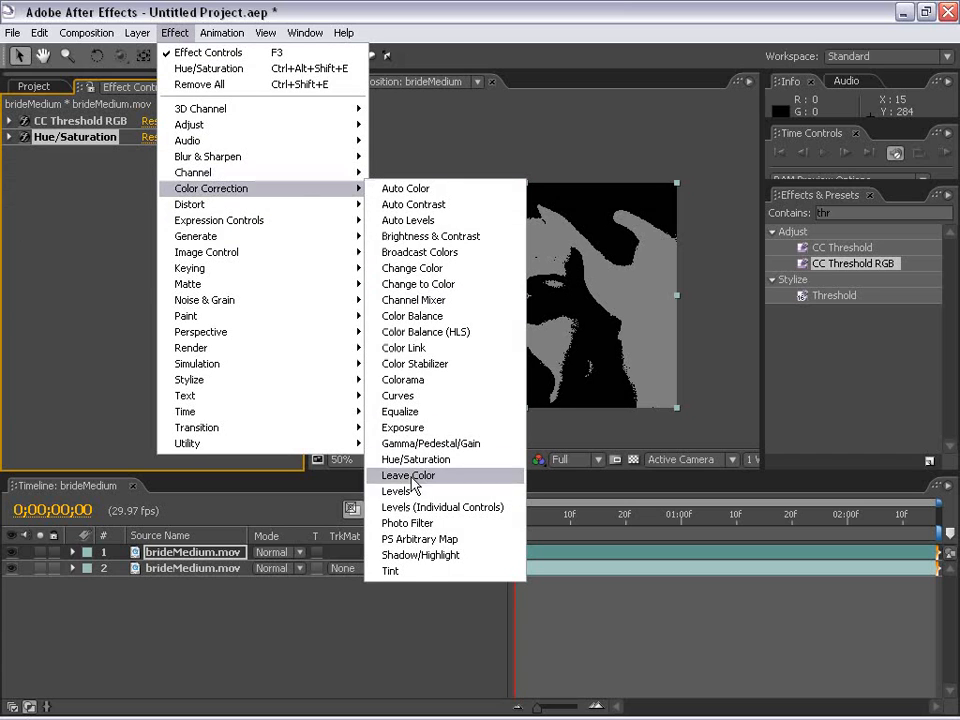
click(410, 491)
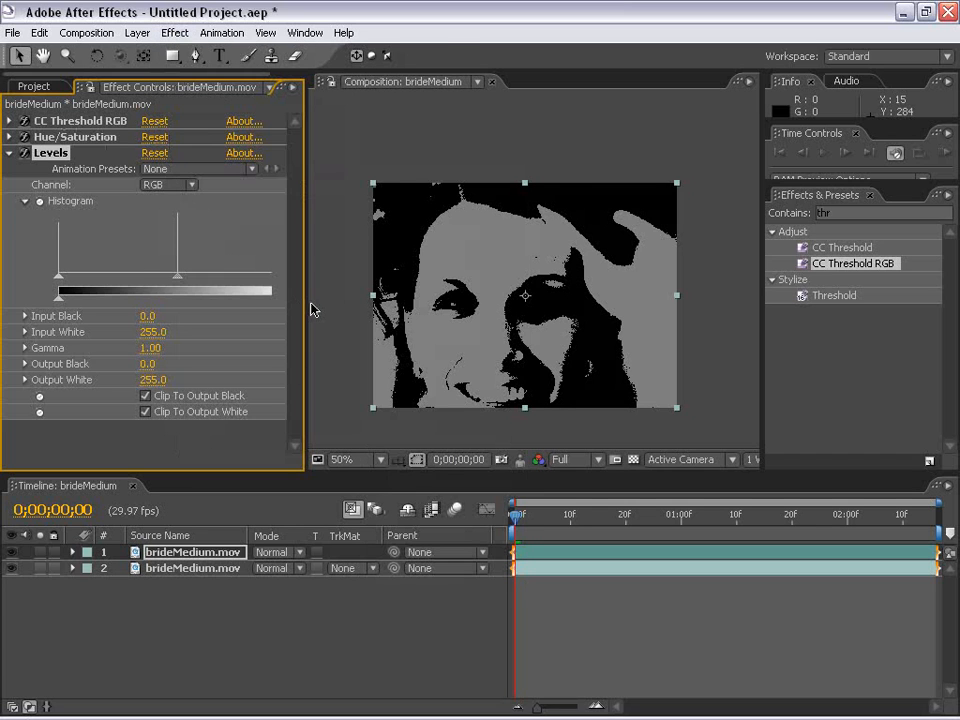
drag(306, 300, 368, 300)
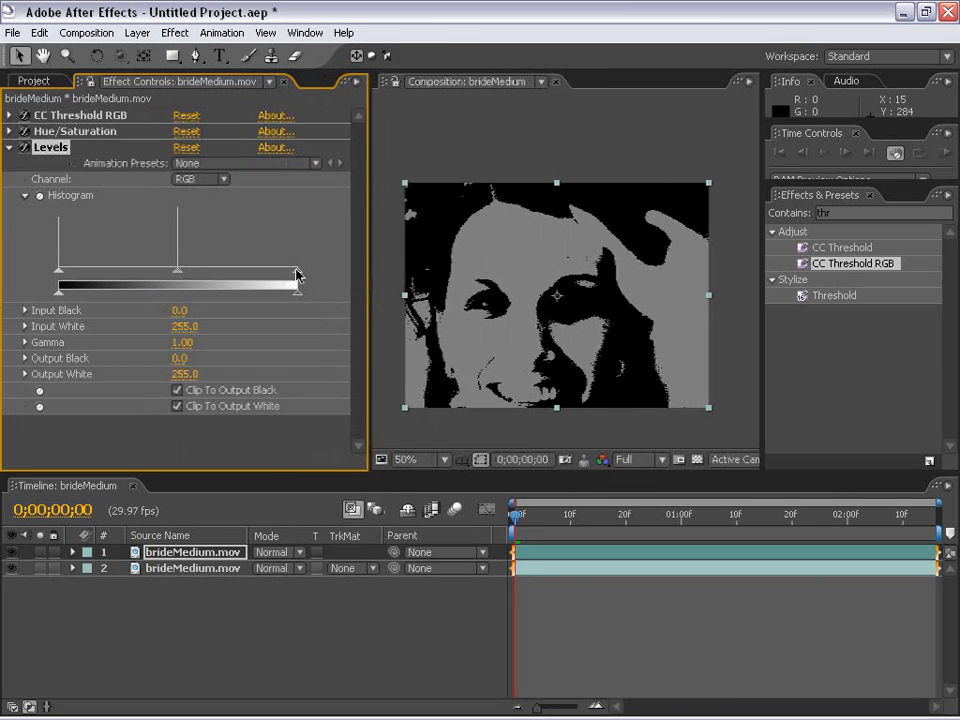
drag(297, 272, 134, 273)
Step: Compare the image with the Hue/Saturation and Levels effects switched off and back on
click(24, 131)
click(9, 147)
click(24, 147)
click(24, 132)
click(24, 148)
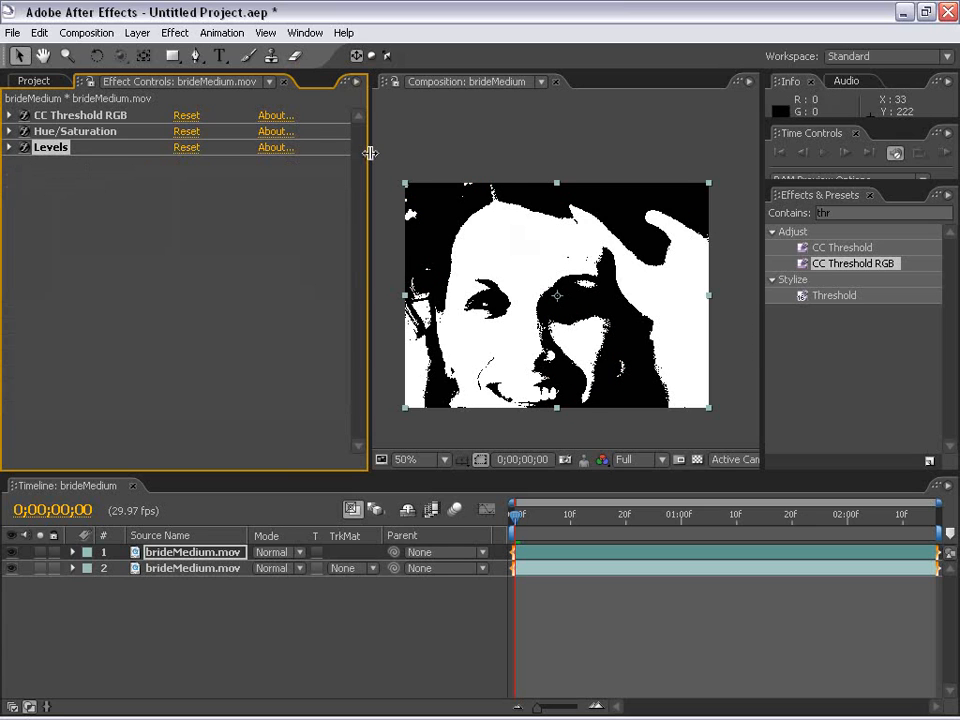
Step: Create a new adjustment layer and place it between the two brideMedium.mov layers
drag(370, 152, 219, 150)
click(138, 36)
mouse_move(200, 52)
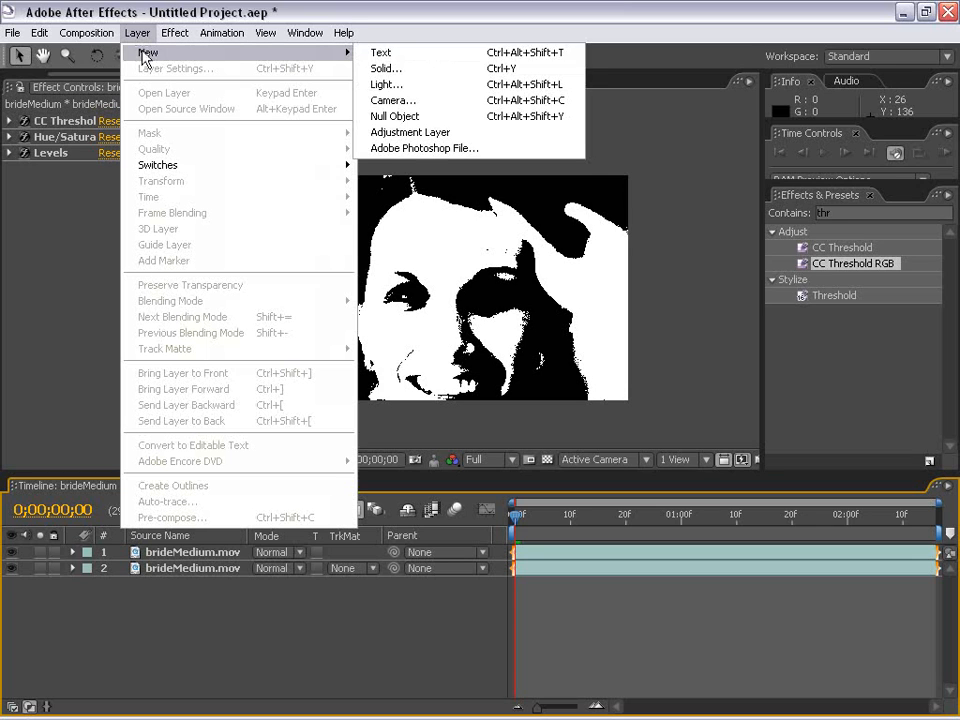
click(449, 134)
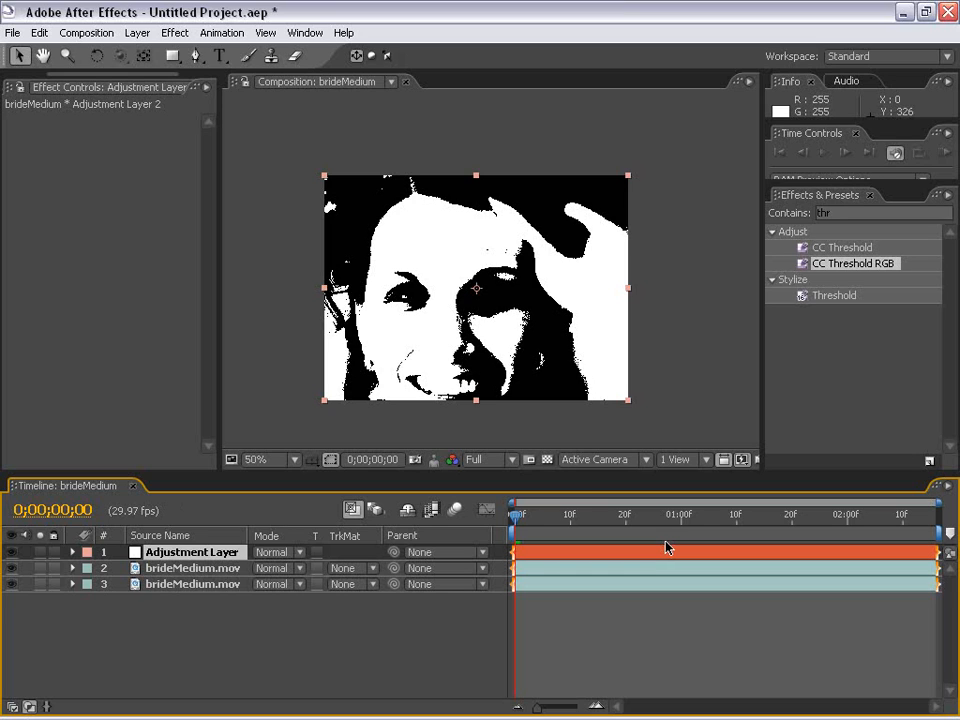
click(170, 604)
drag(168, 552, 165, 576)
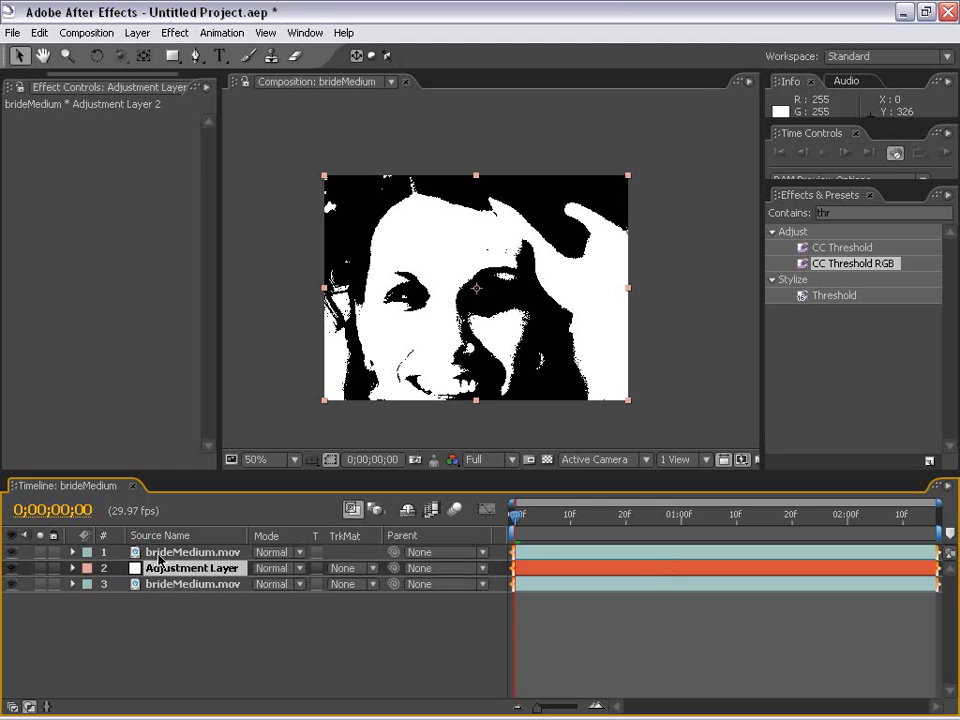
Step: Check the top brideMedium.mov layer by hiding it and showing it again
click(154, 554)
click(3, 554)
click(8, 554)
click(9, 554)
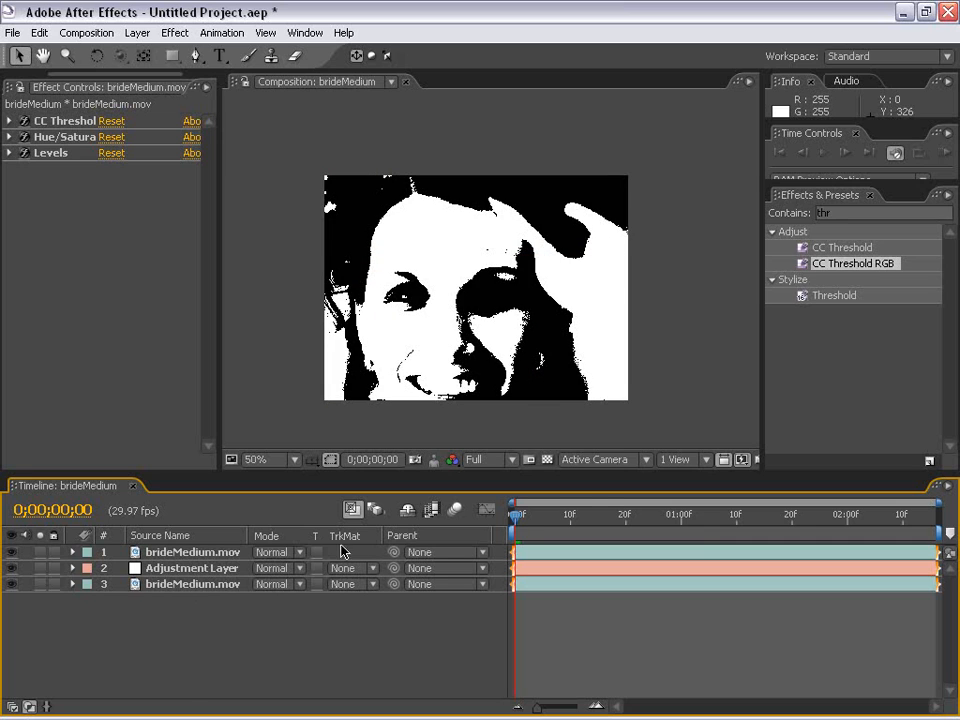
Step: Alternate the timeline between the layer switches and the blend mode columns, ending with Mode and TrkMat displayed
key(F4)
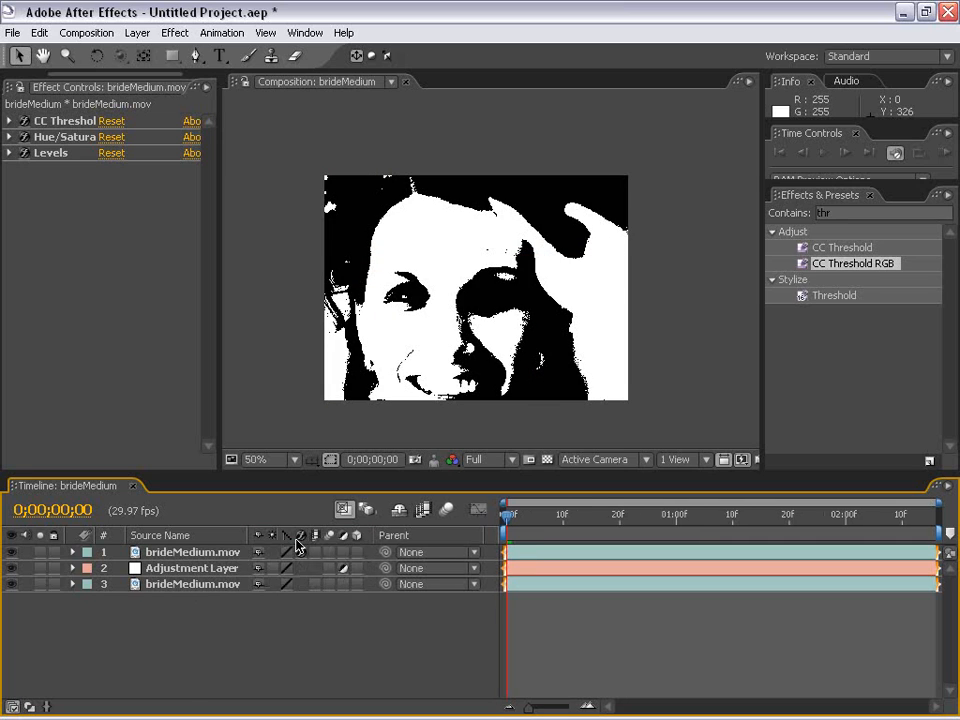
key(F4)
key(F4)
key(F4)
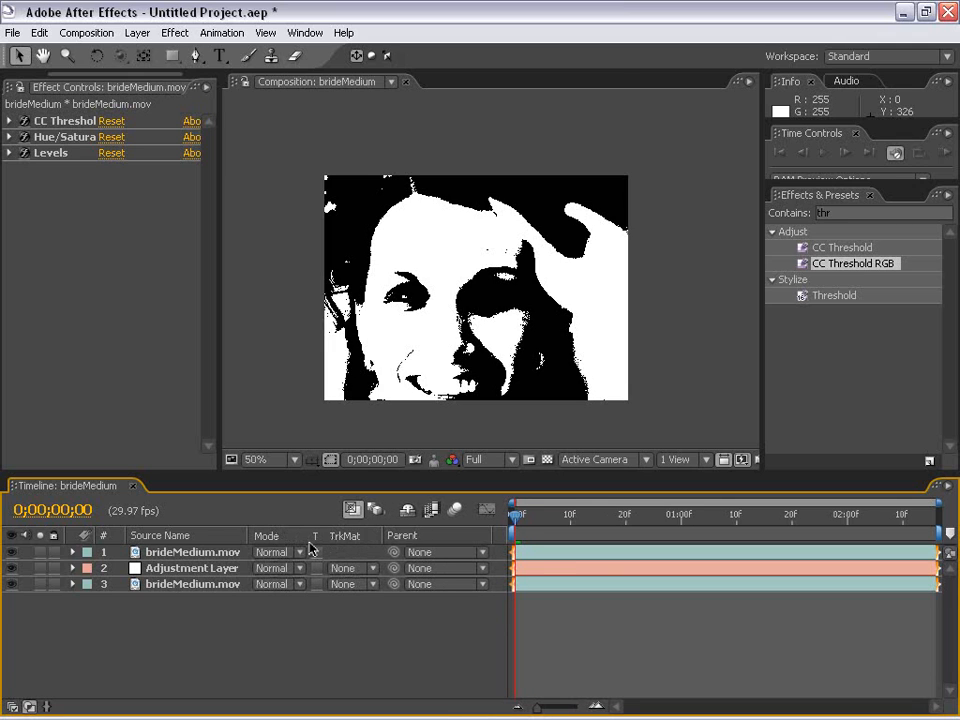
Step: Set the adjustment layer's track matte to Luma Matte "brideMedium.mov" and move to frame 0;00;00;08
click(345, 568)
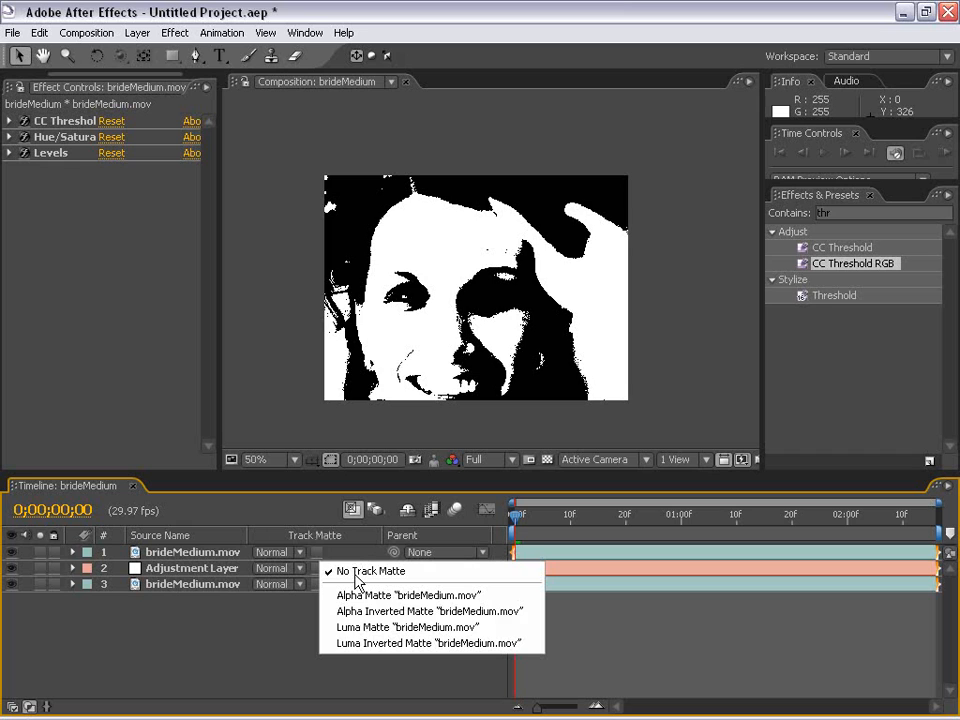
click(368, 627)
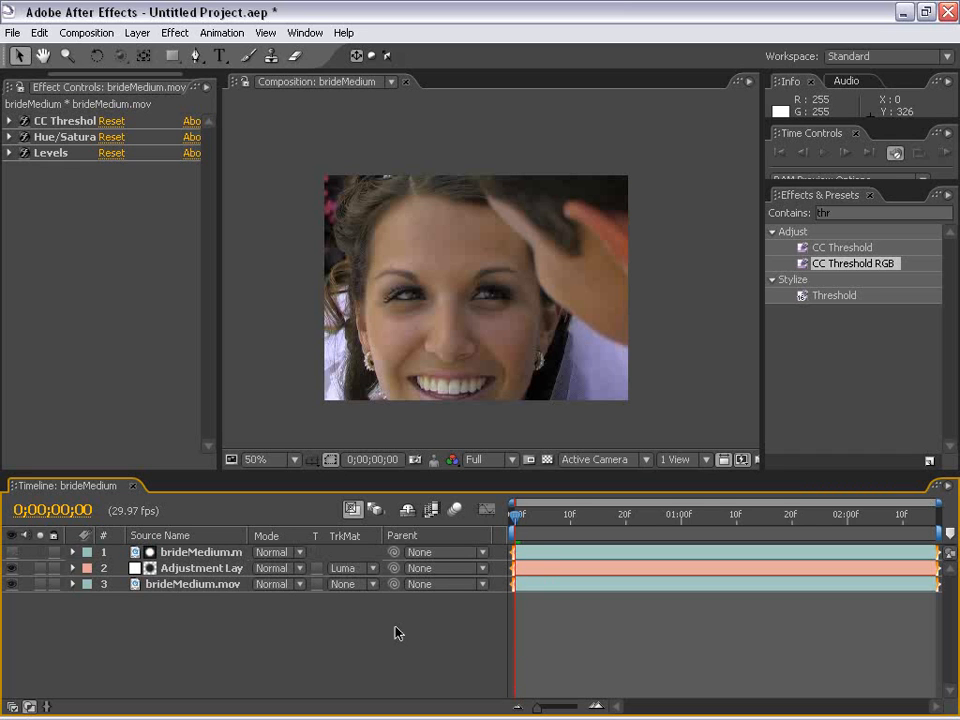
drag(536, 521, 558, 541)
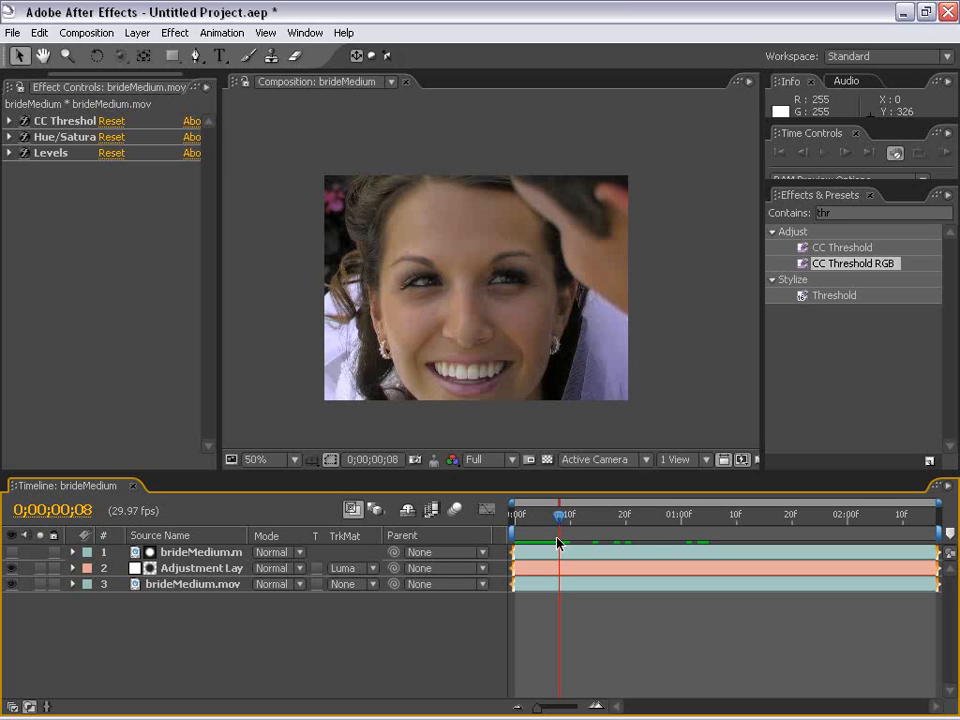
Step: Compare the threshold matte with the footage beneath by showing and hiding the top brideMedium.mov layer twice
click(13, 554)
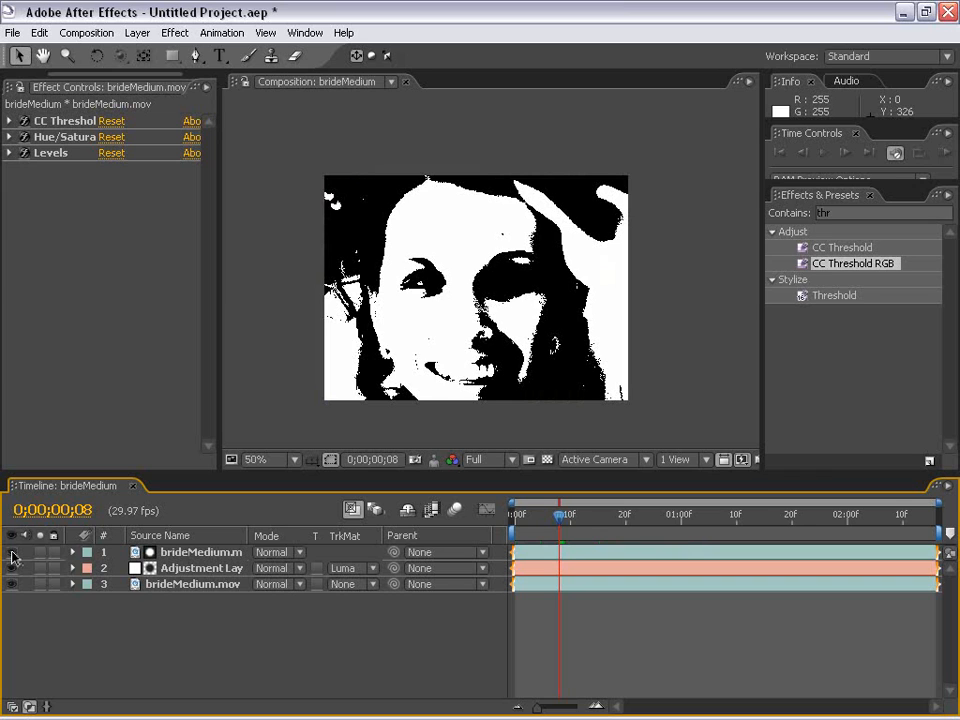
click(13, 554)
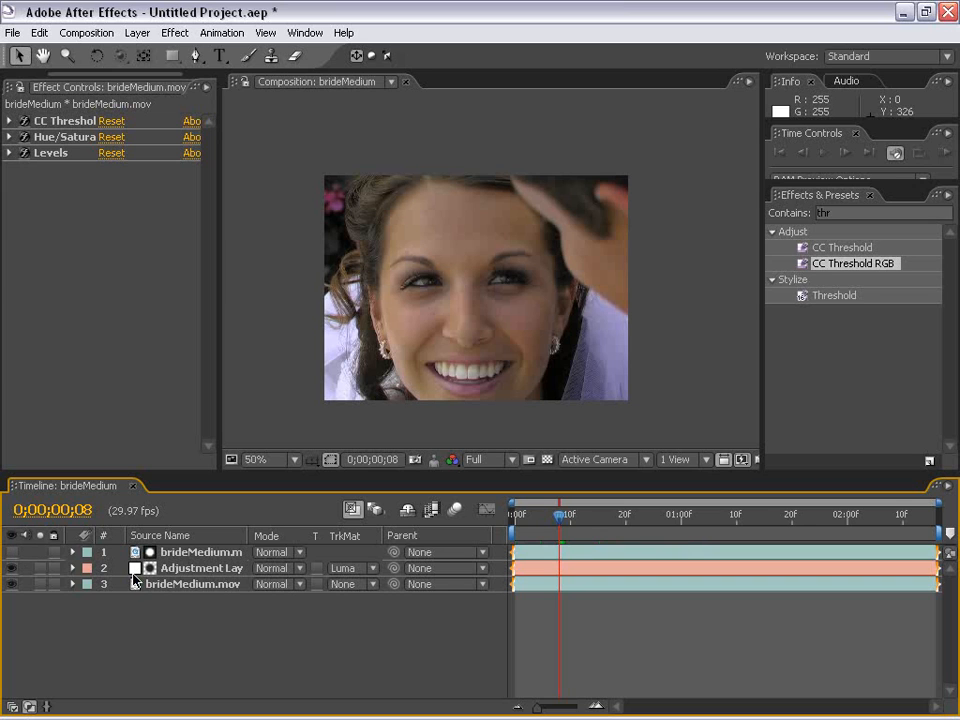
click(185, 568)
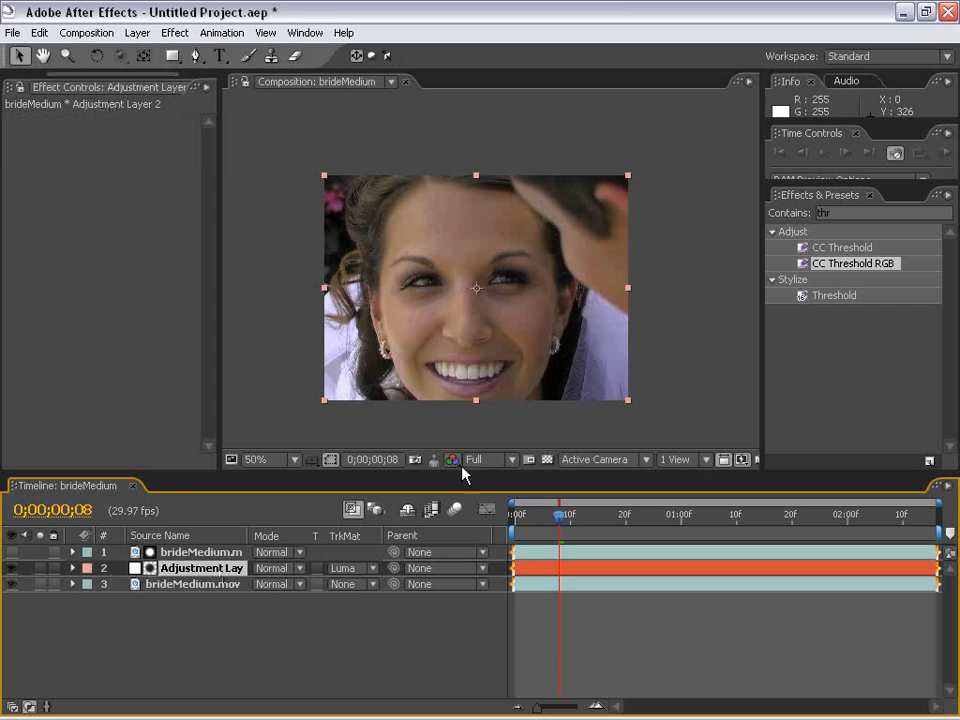
click(13, 554)
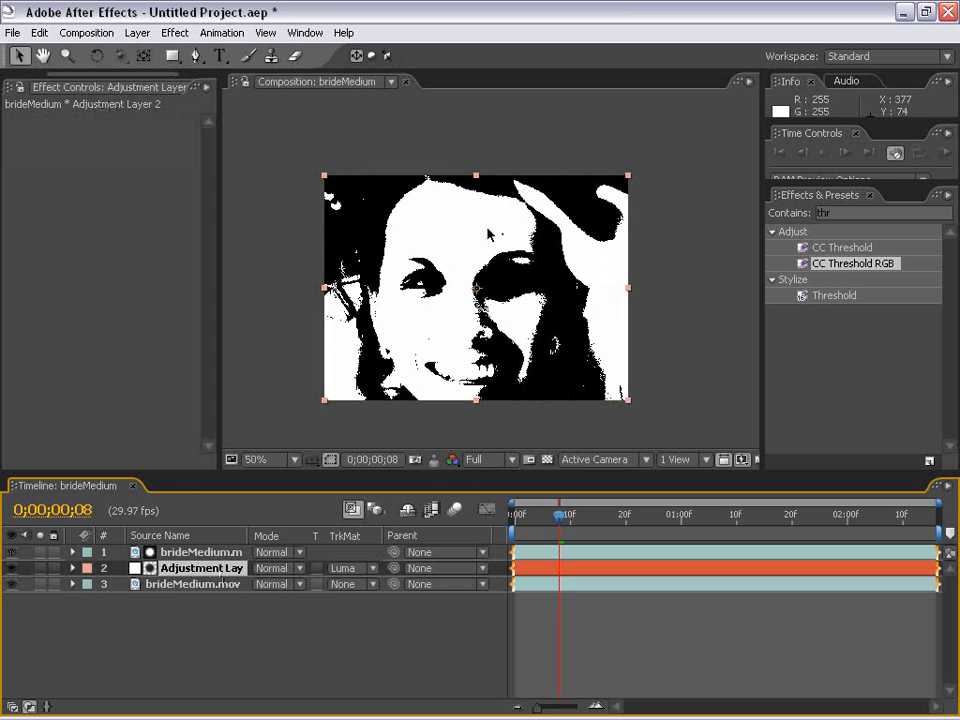
click(13, 554)
Step: Apply the Levels effect to the adjustment layer and check its Luma Matte setting
click(580, 620)
click(544, 568)
click(162, 34)
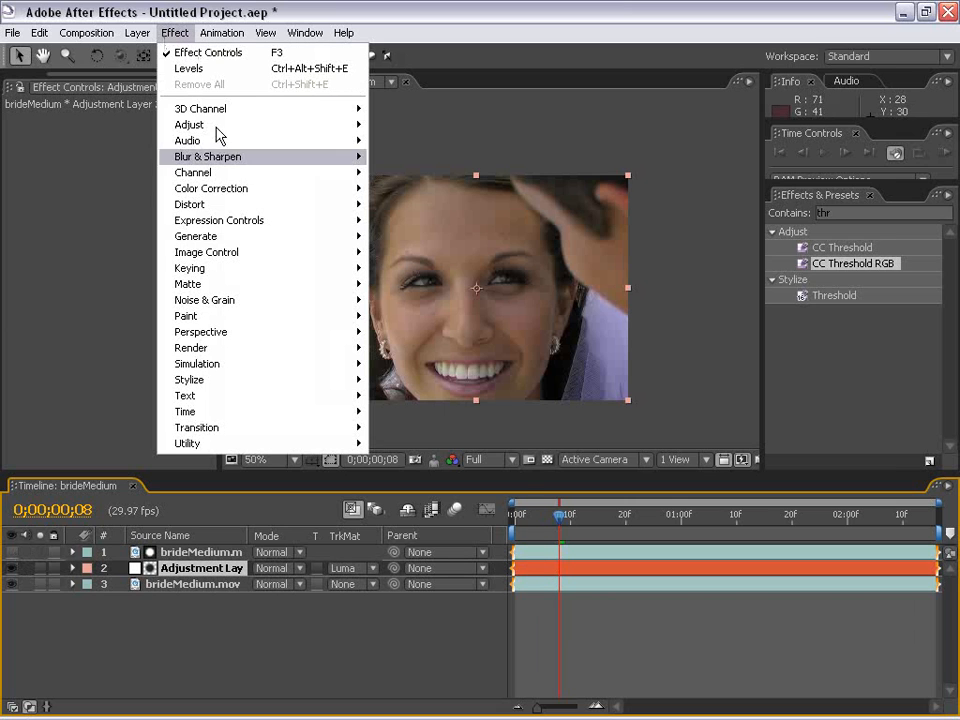
mouse_move(210, 188)
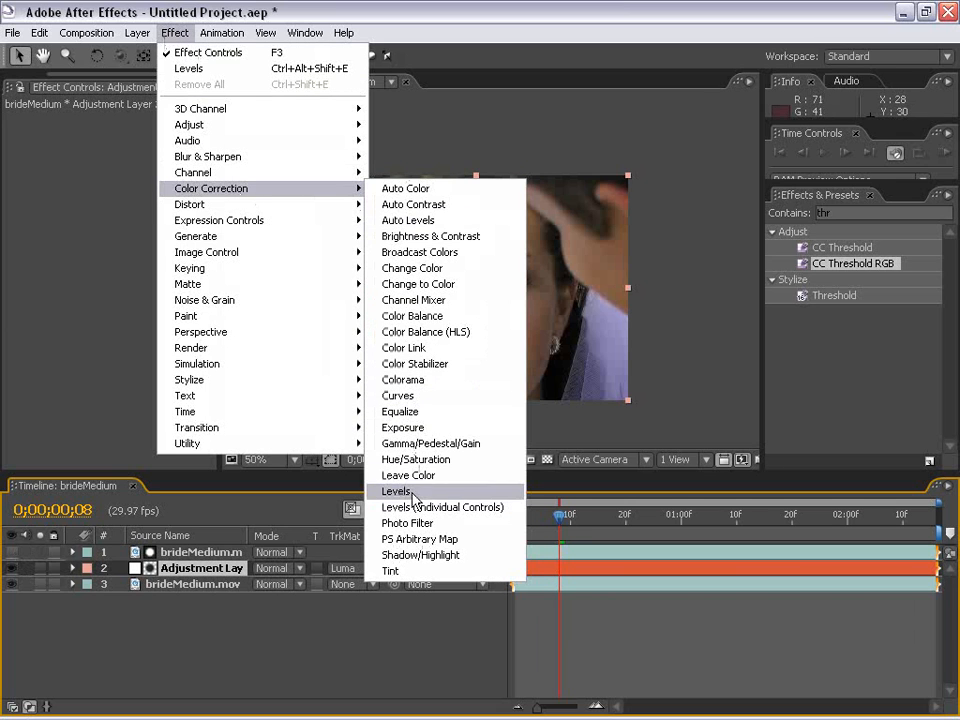
click(397, 491)
drag(241, 324, 460, 324)
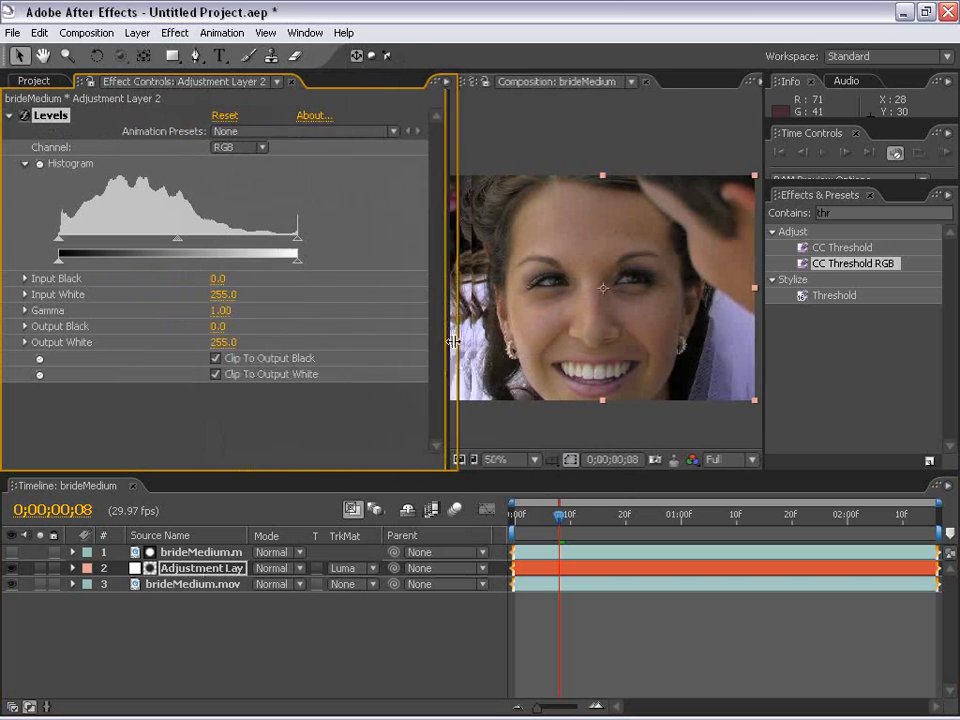
click(345, 568)
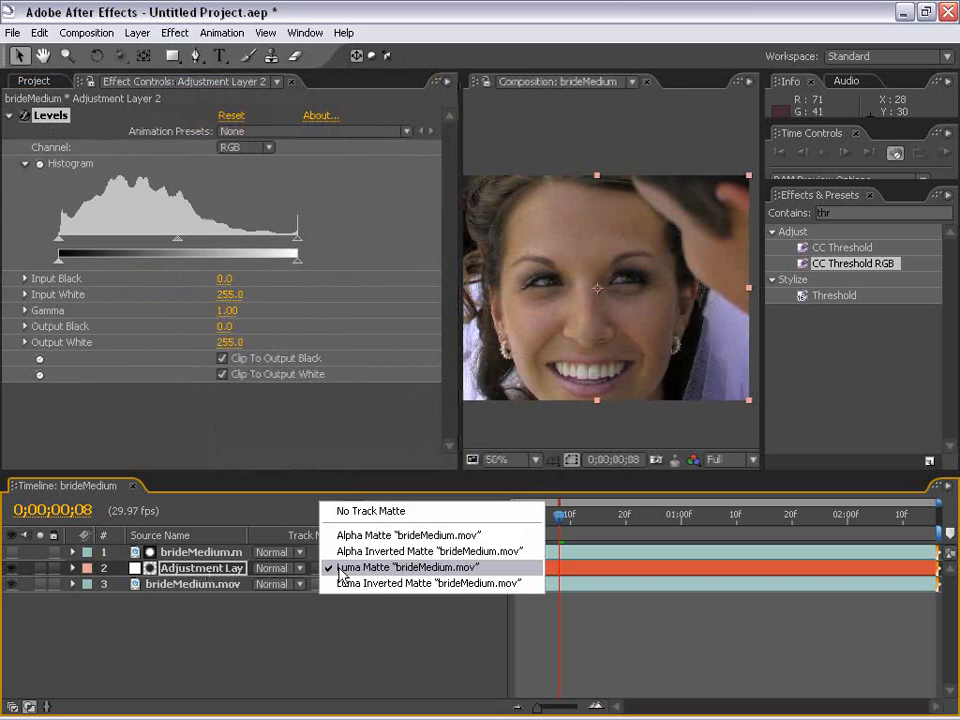
click(372, 568)
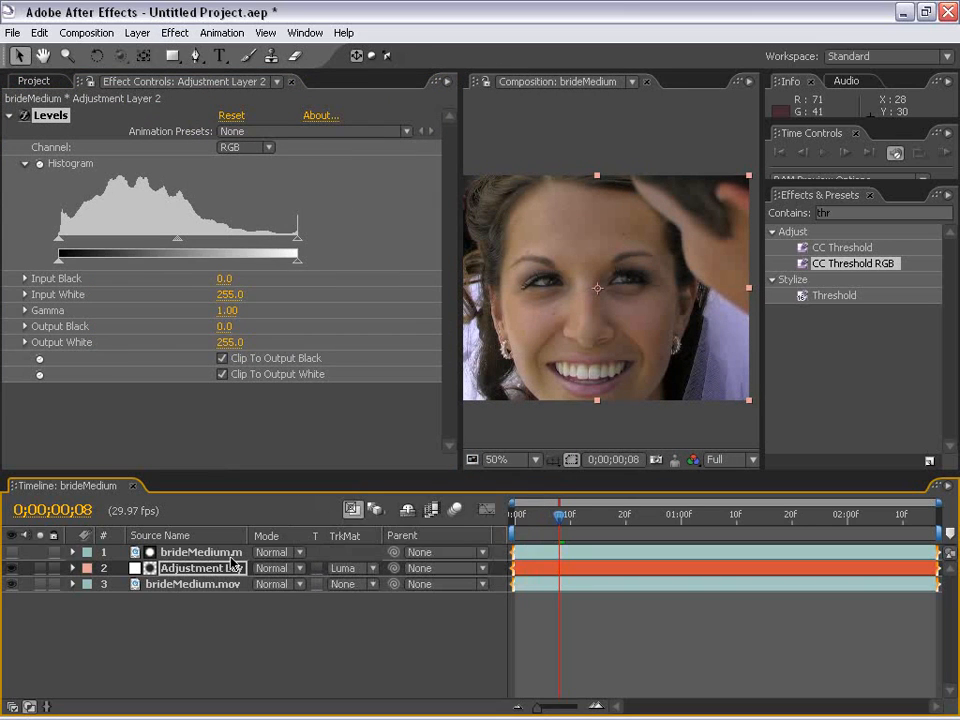
Step: Try a Levels Input White of 142 on the adjustment layer, restore it to 255, and delete the Levels effect
drag(298, 241, 192, 256)
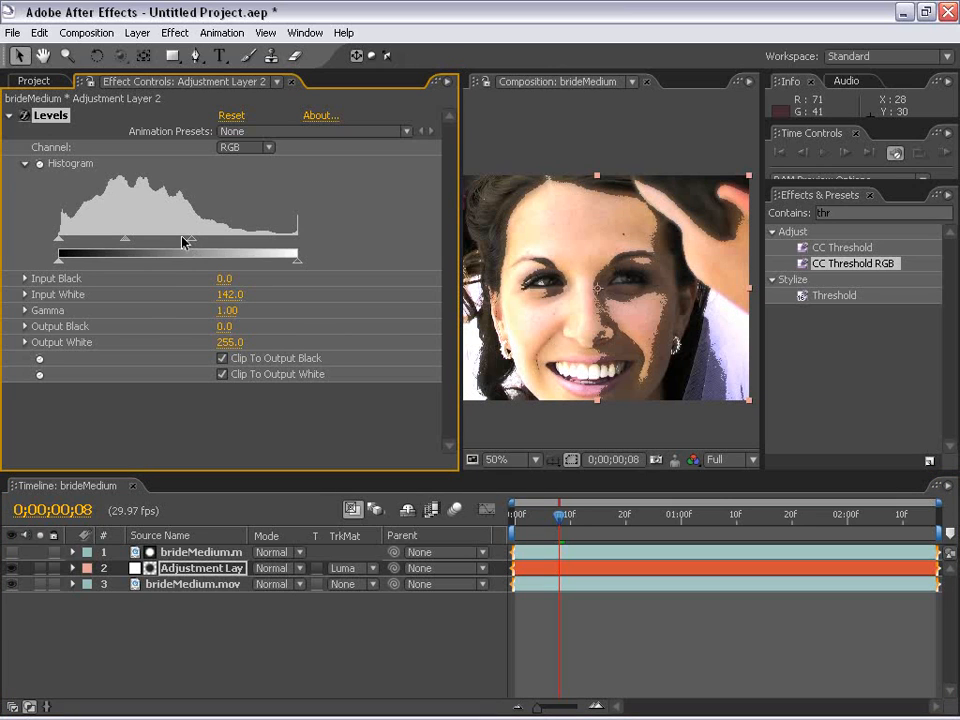
drag(190, 240, 305, 250)
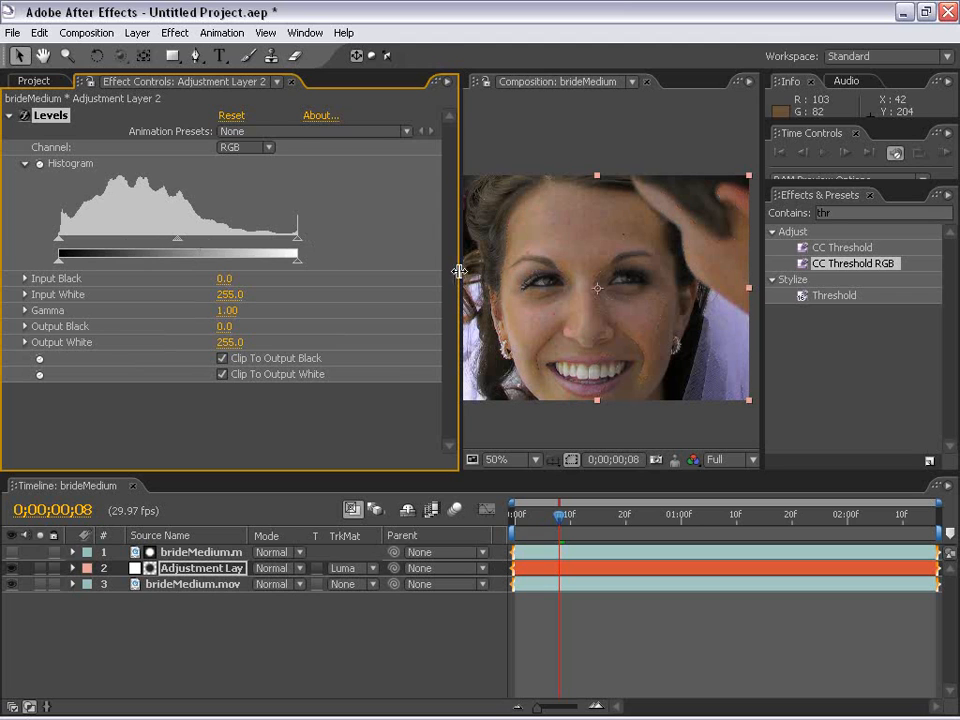
drag(461, 286, 280, 286)
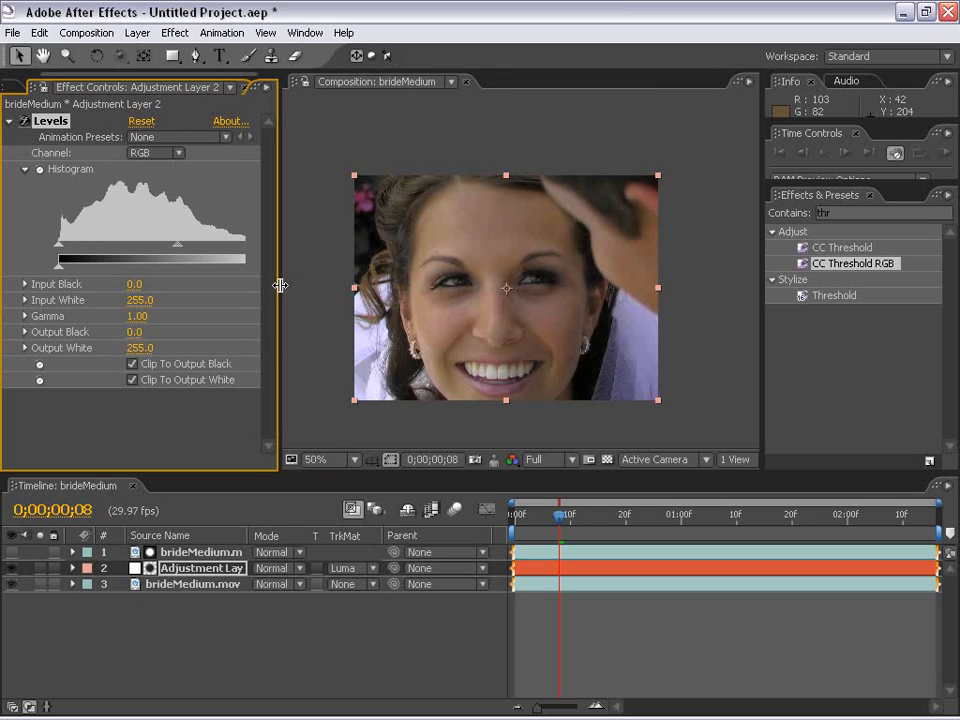
drag(280, 286, 401, 300)
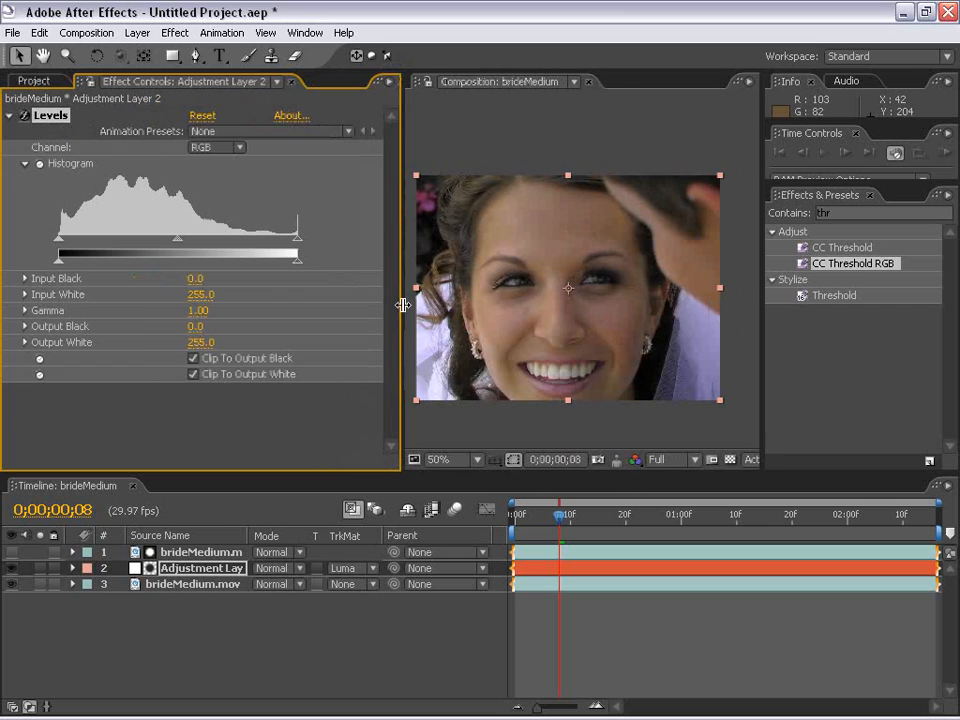
click(60, 117)
key(Delete)
Step: Apply the Remove Grain effect to the adjustment layer and inspect the face at 100% magnification
click(628, 595)
click(625, 570)
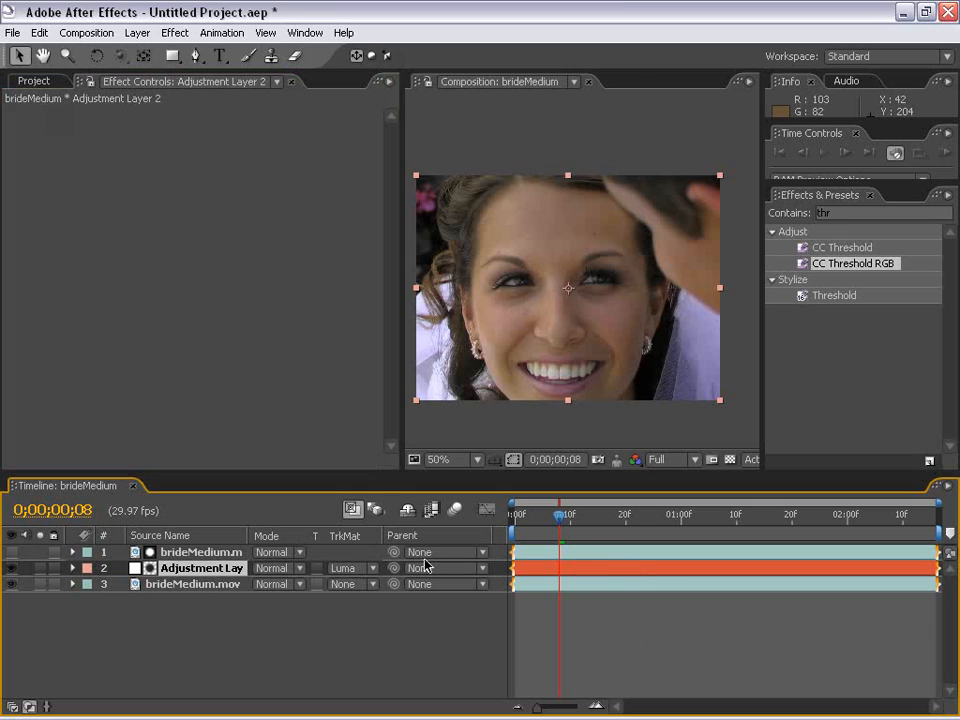
click(172, 33)
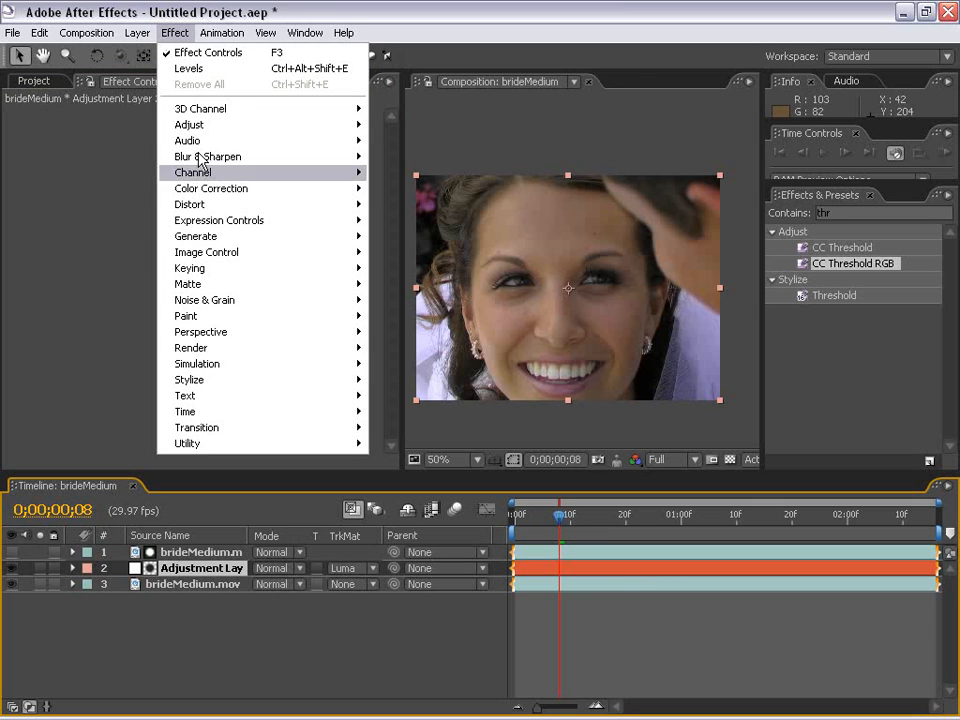
mouse_move(214, 301)
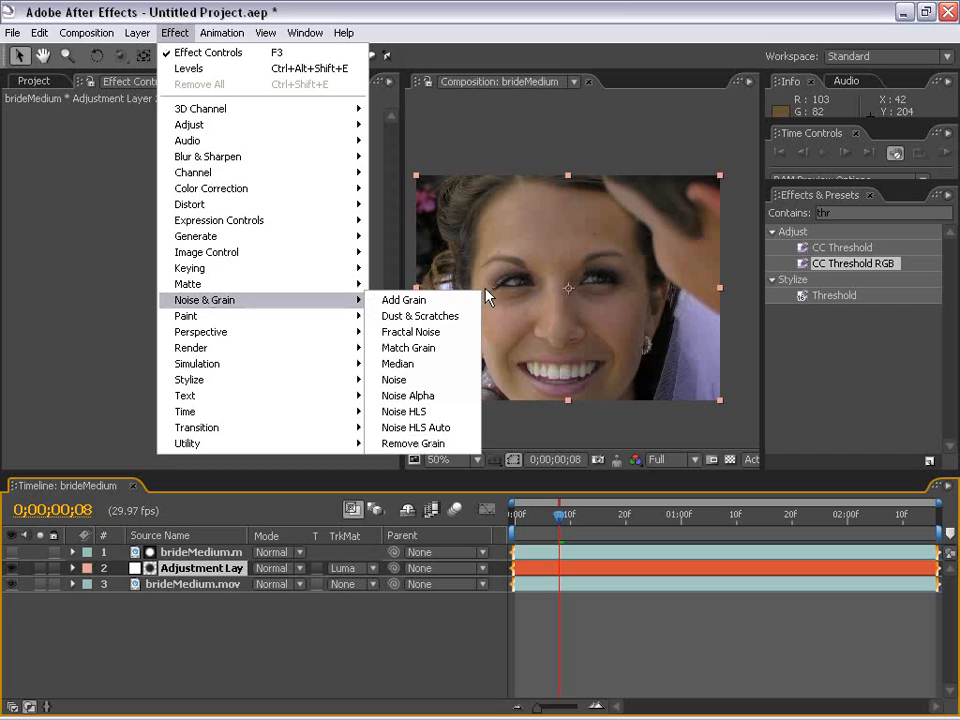
click(428, 443)
scroll(523, 326, up, 1)
key(space)
drag(539, 353, 548, 326)
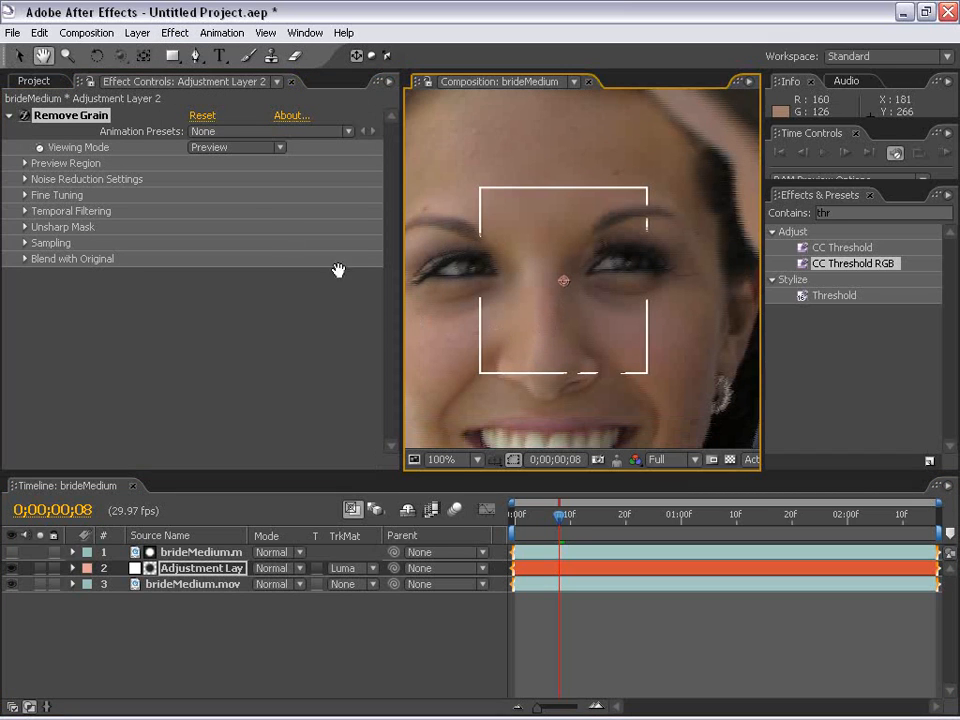
Step: Set the adjustment layer's Remove Grain viewing mode to Final Output
click(68, 127)
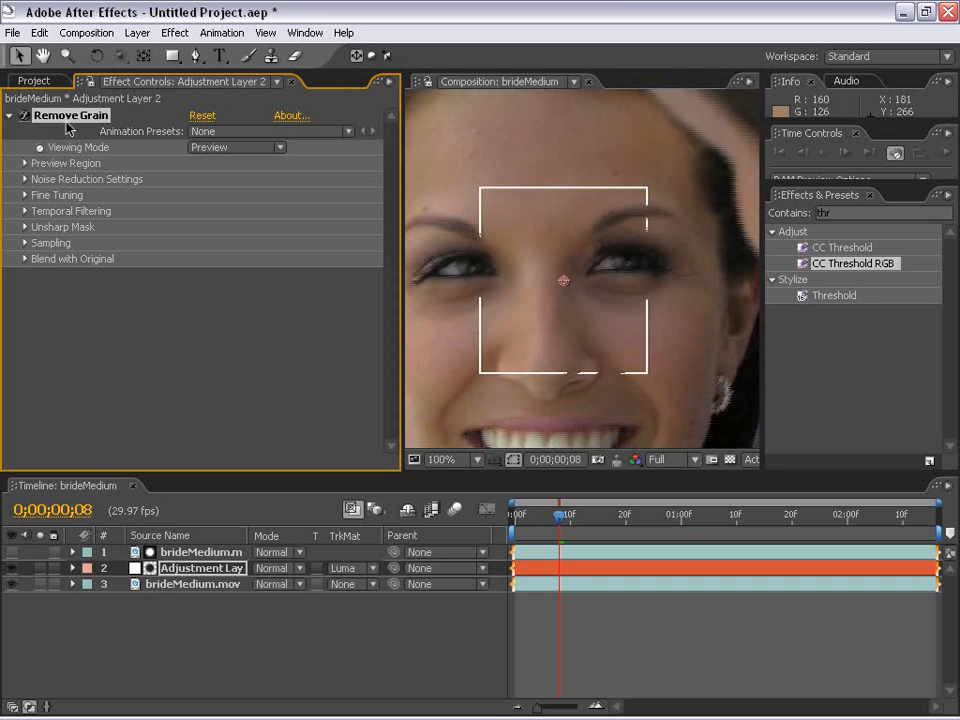
drag(401, 150, 315, 152)
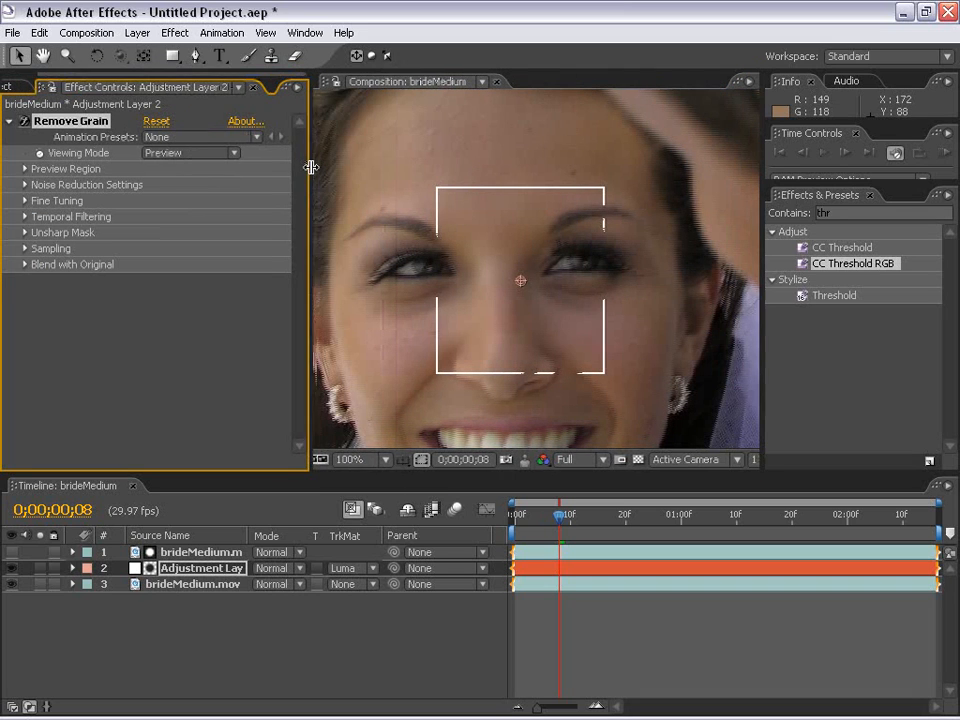
click(27, 88)
click(124, 89)
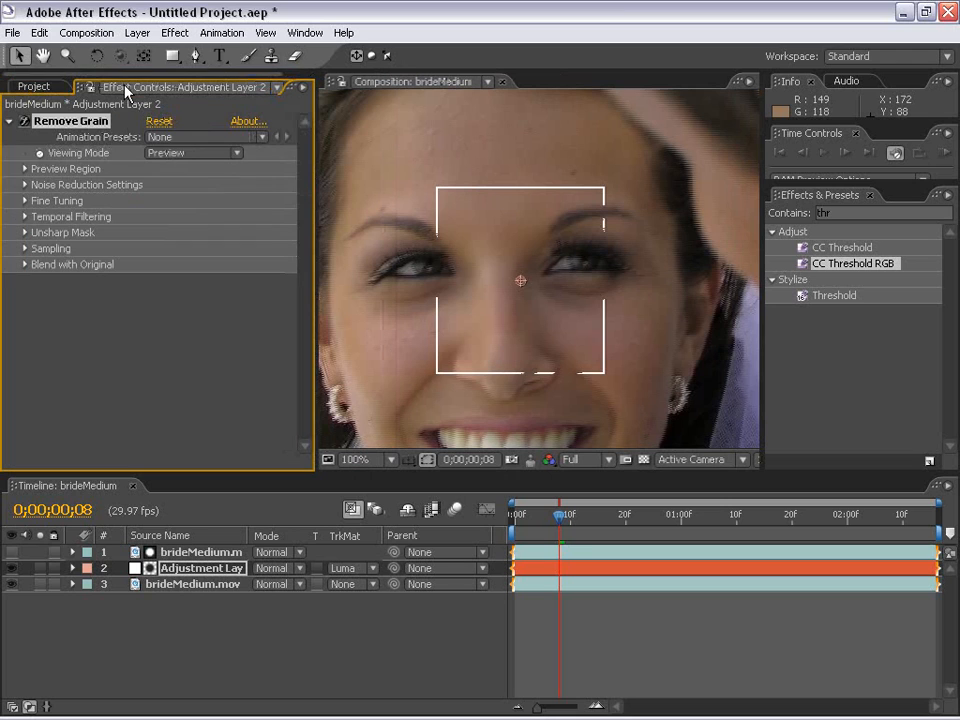
click(190, 153)
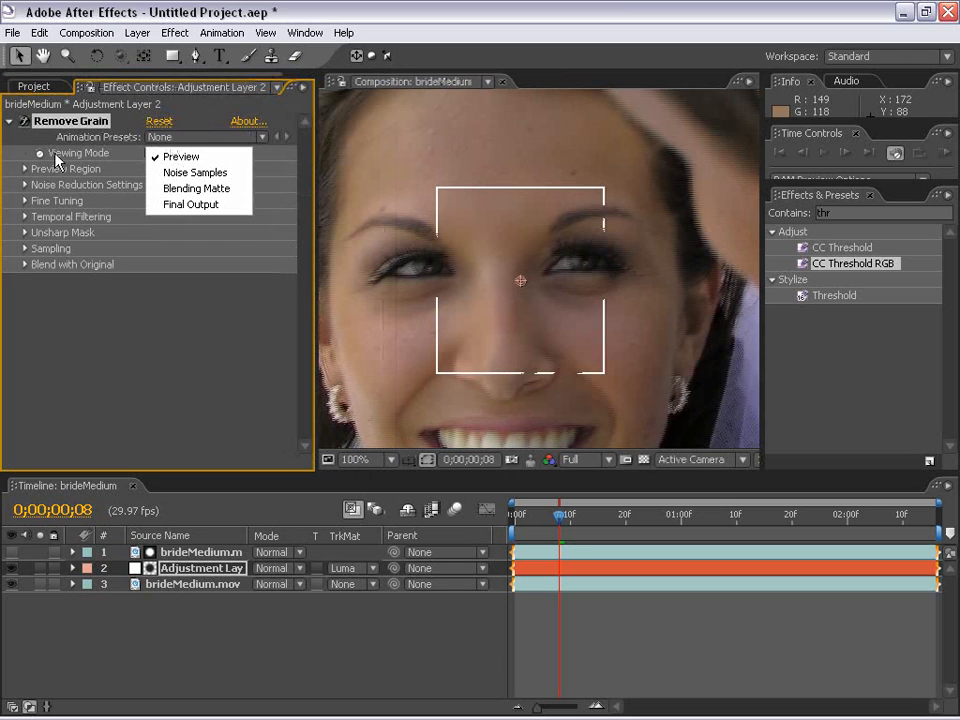
click(199, 206)
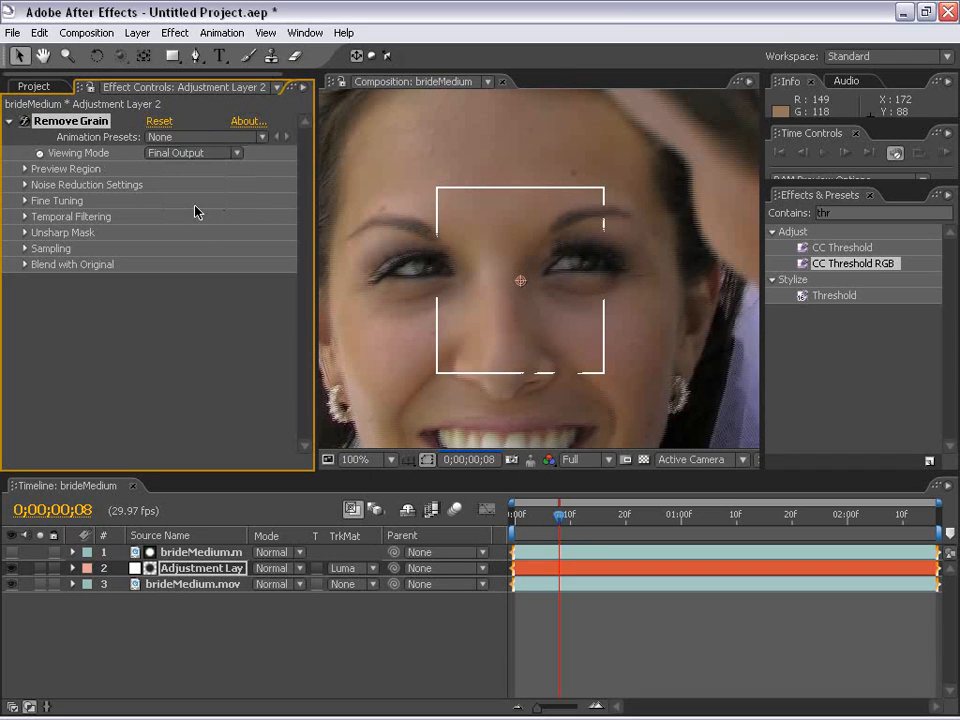
mouse_move(489, 341)
mouse_down()
mouse_move(564, 216)
mouse_move(478, 357)
mouse_up()
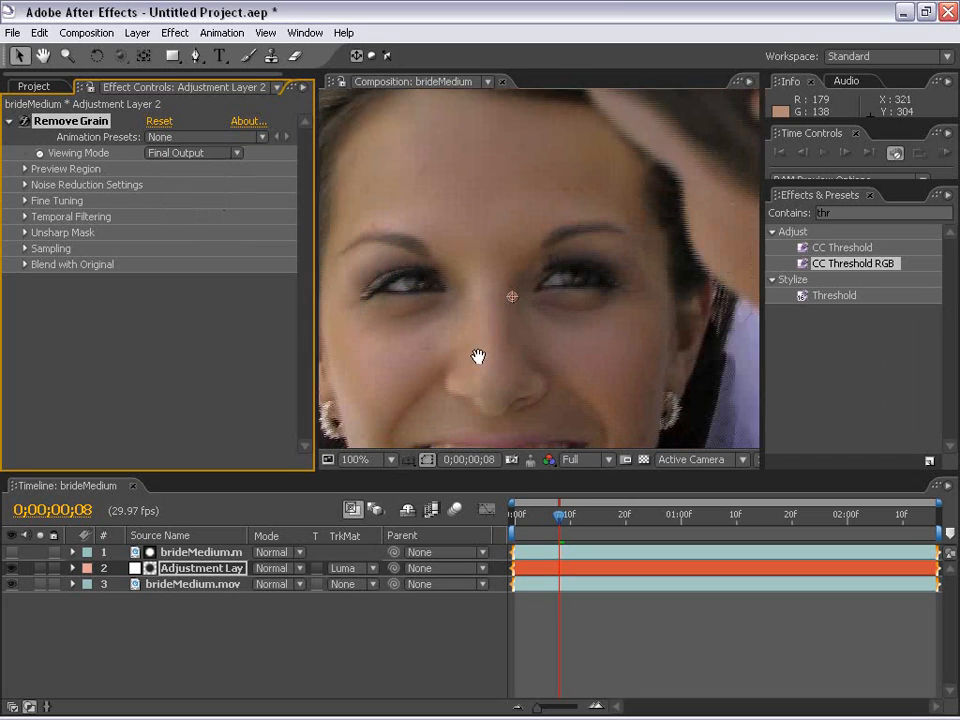
Step: Review the noise reduction settings and compare the bride's skin with the adjustment layer hidden and shown
click(25, 185)
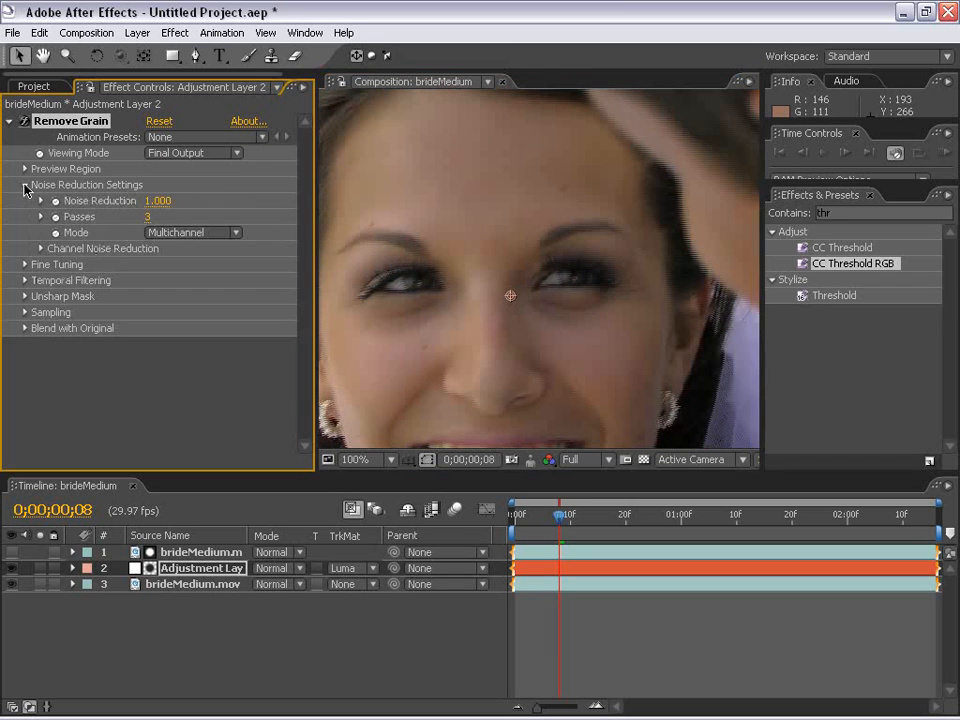
click(25, 185)
drag(490, 324, 540, 261)
scroll(540, 257, down, 1)
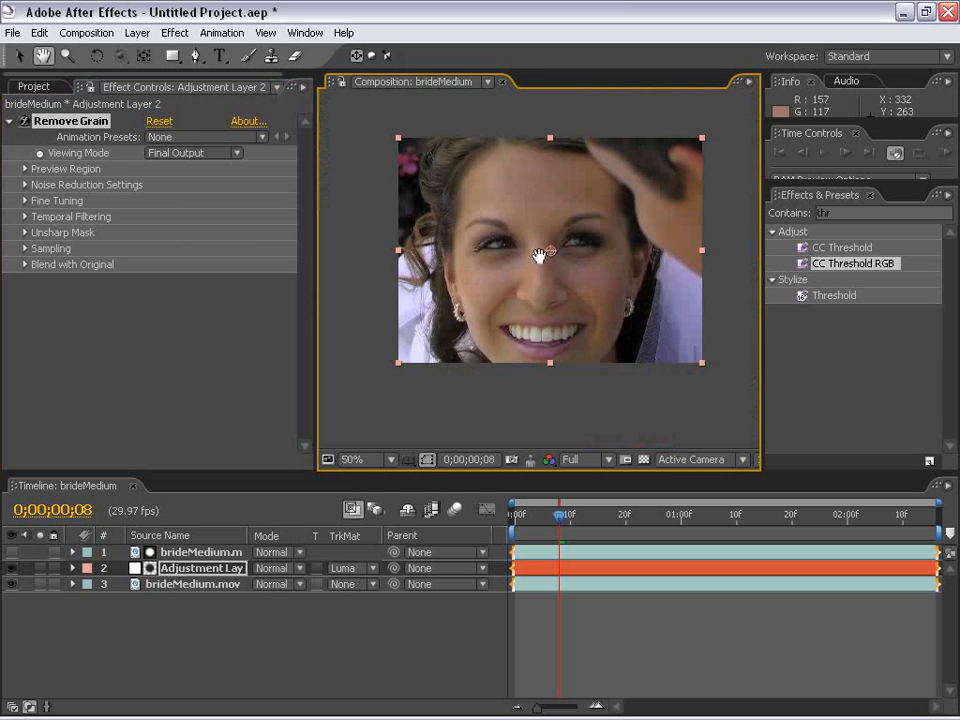
scroll(540, 257, up, 1)
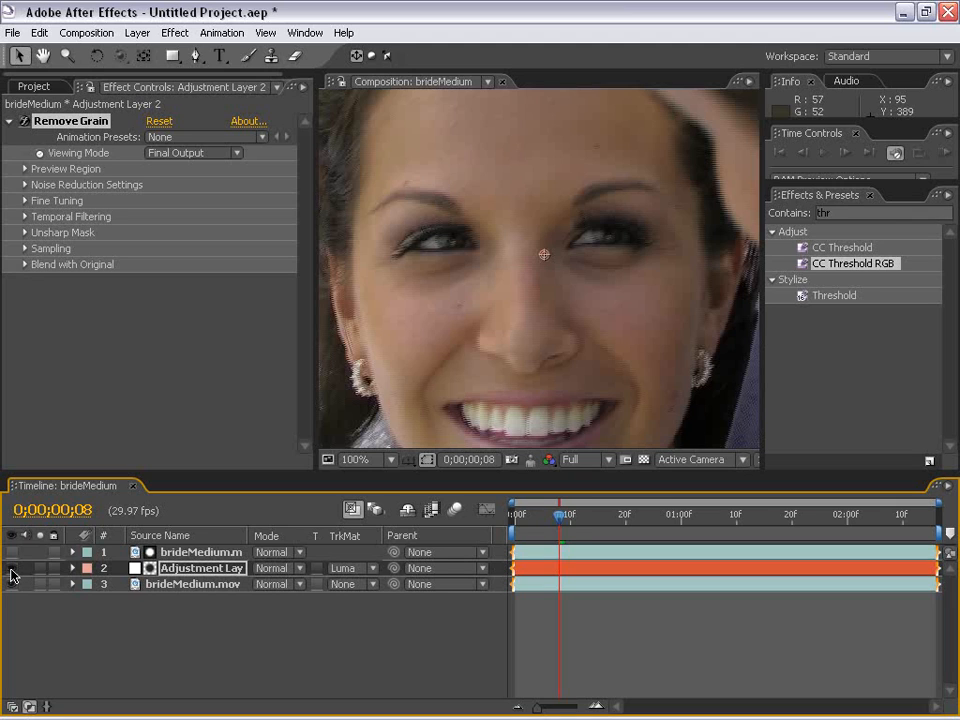
Step: Set Remove Grain's Noise Reduction to 1.5 and check the matte by showing and hiding the top brideMedium.mov layer
click(24, 185)
click(157, 200)
text(1.5)
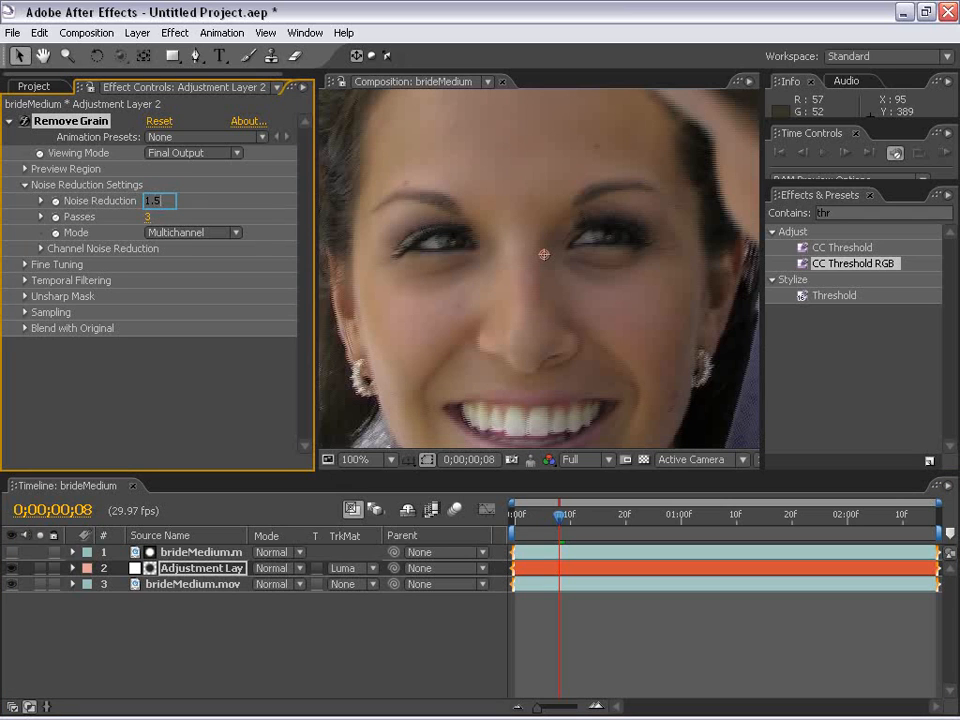
key(Return)
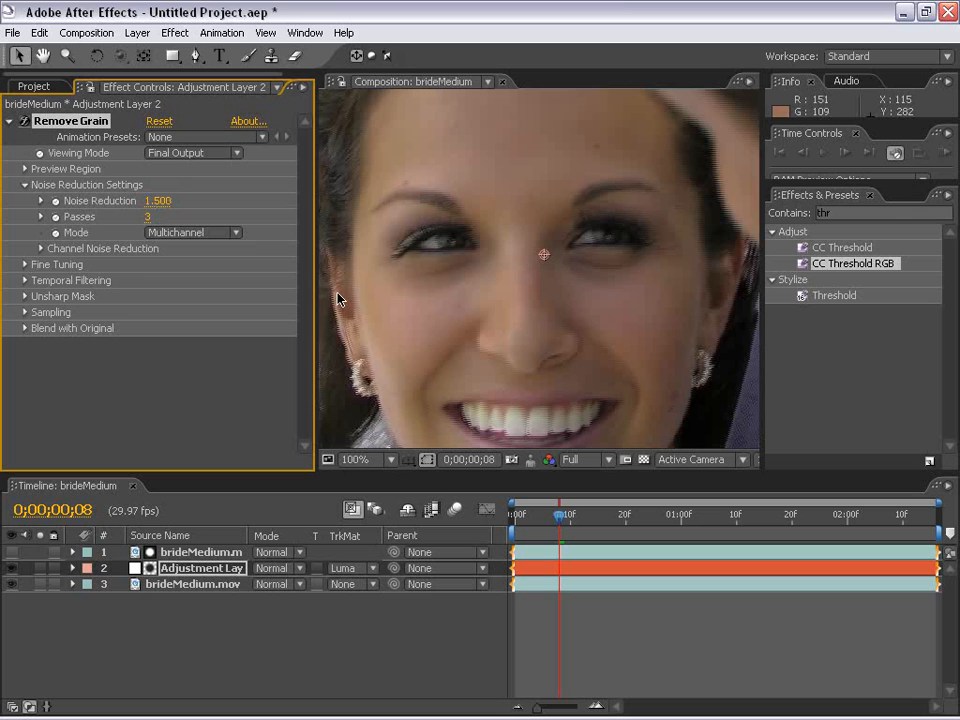
click(12, 552)
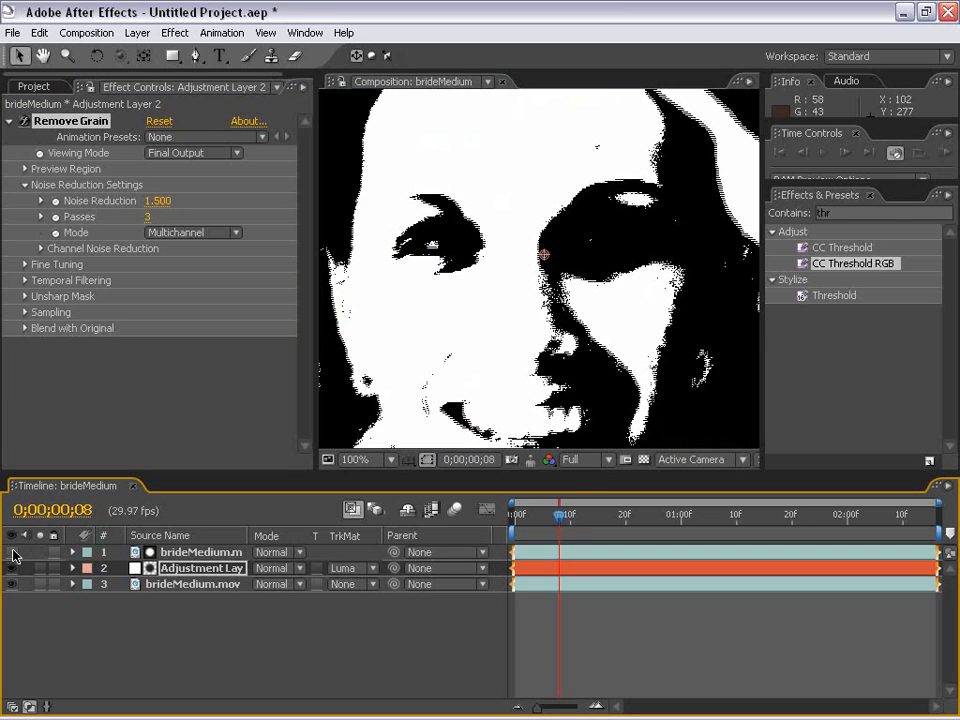
click(12, 552)
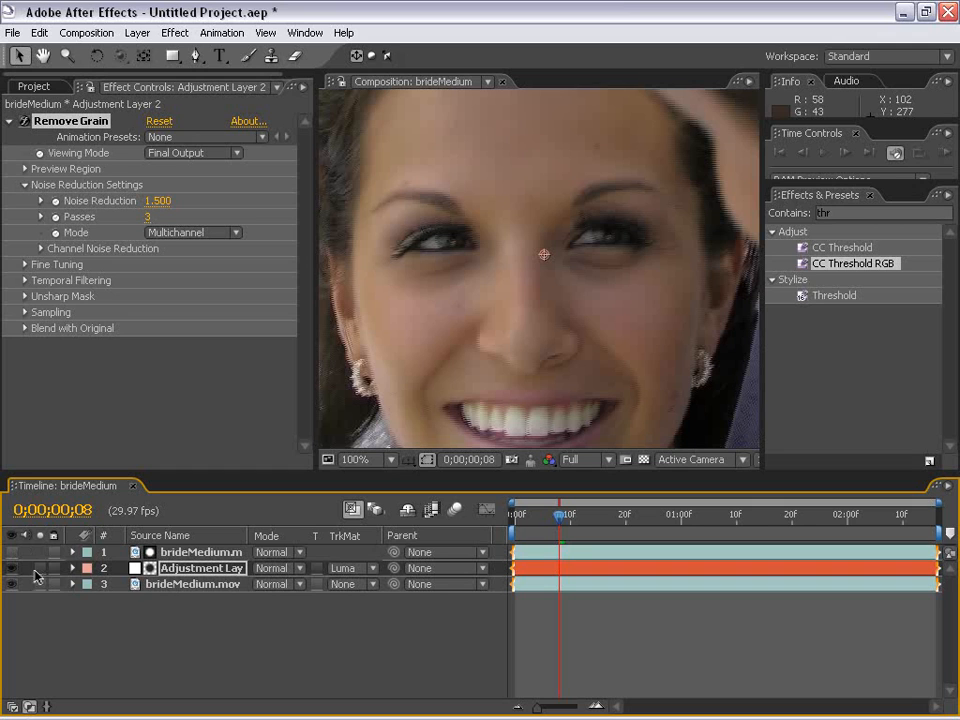
Step: Hide the adjustment layer and apply the Remove Grain effect to the bottom brideMedium.mov layer
click(165, 586)
scroll(503, 289, down, 2)
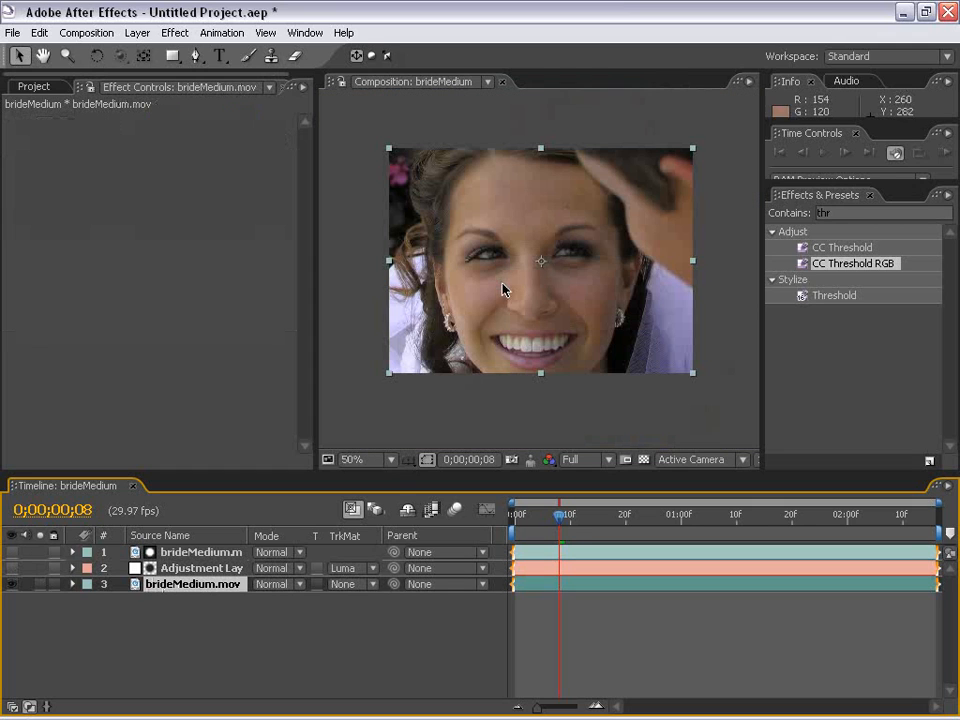
click(175, 32)
mouse_move(242, 310)
click(413, 443)
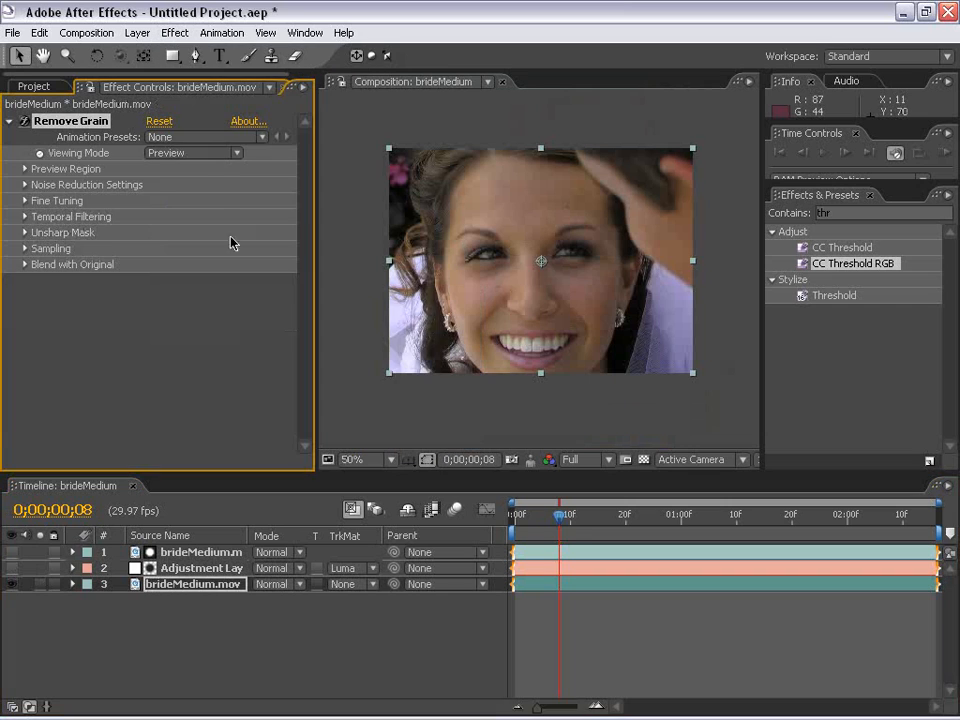
Step: Set Remove Grain's viewing mode on the bottom brideMedium.mov layer to Final Output and check the unmatted result close up
click(180, 153)
click(195, 204)
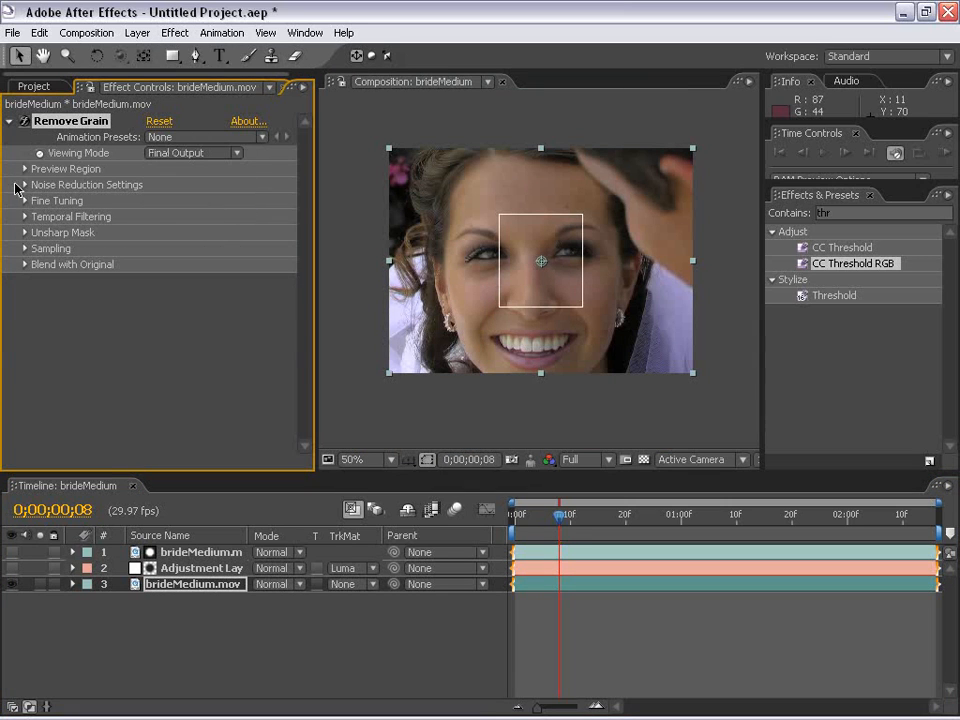
click(25, 169)
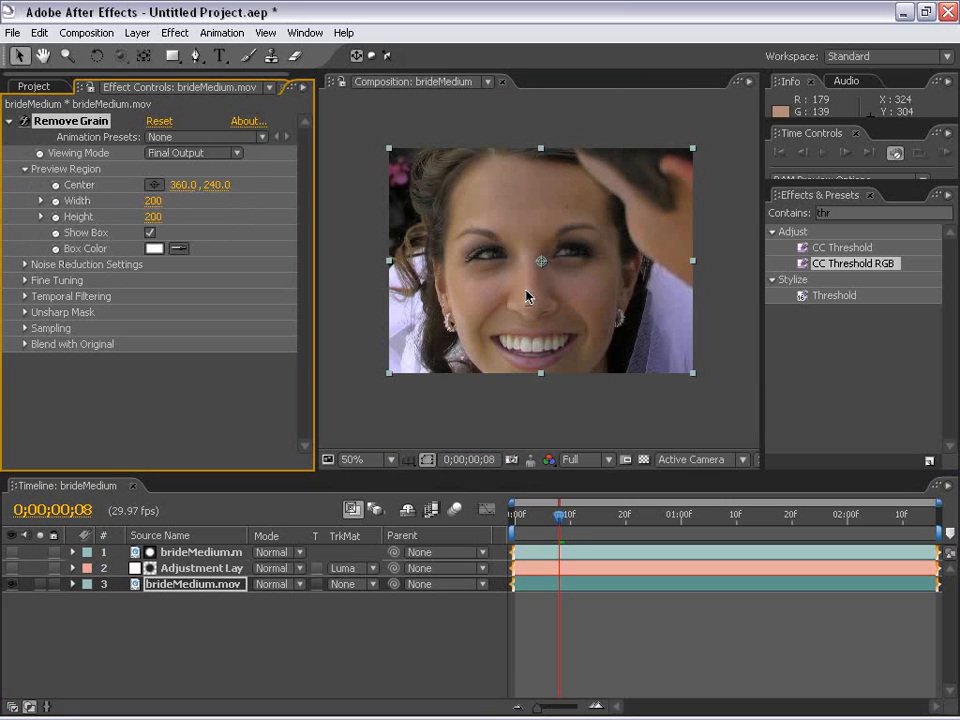
scroll(528, 296, up, 1)
key(space)
drag(429, 238, 549, 320)
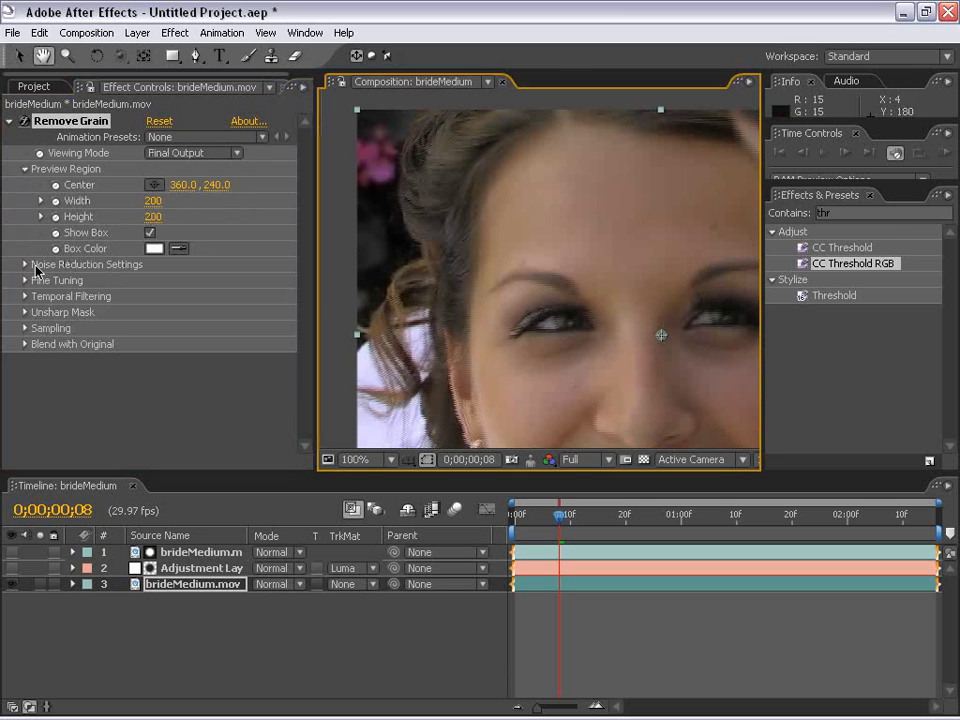
Step: Set Noise Reduction to 2 for Remove Grain on the bottom brideMedium.mov layer and inspect the bride's eyes and mouth
click(24, 264)
click(158, 280)
text(2)
key(Return)
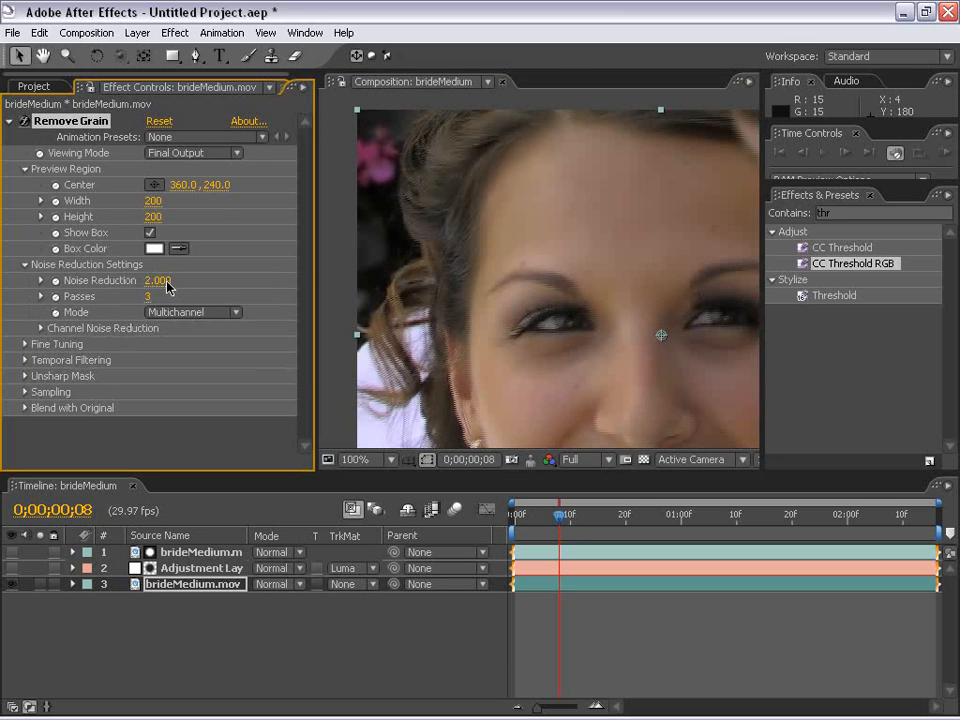
key(space)
drag(597, 373, 538, 277)
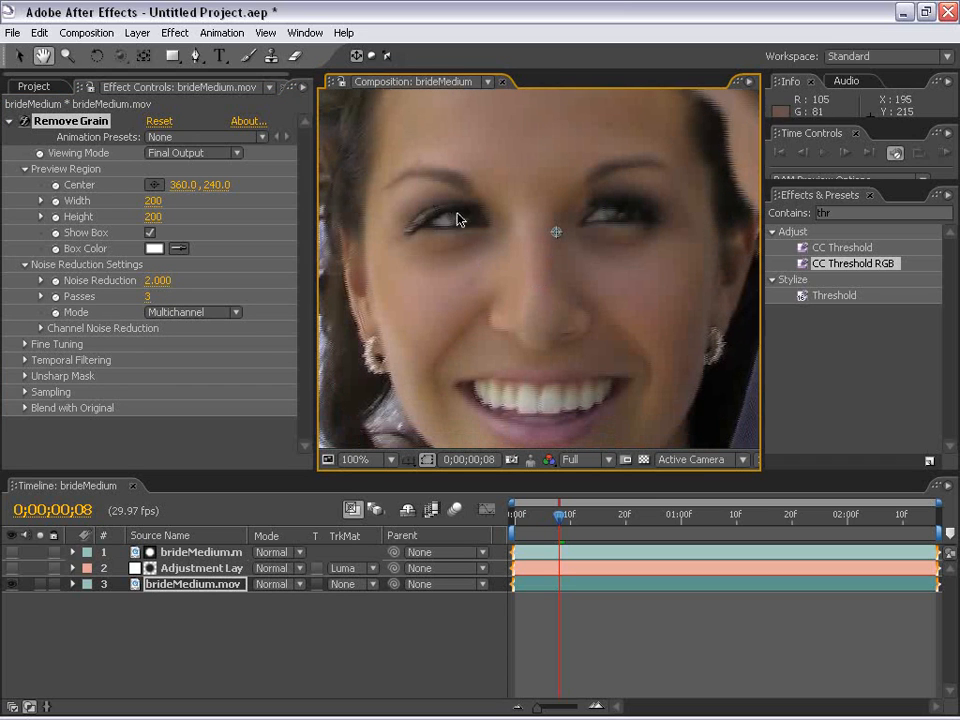
Step: Delete the Remove Grain effect from the bottom brideMedium.mov layer and check the original footage in full
click(75, 124)
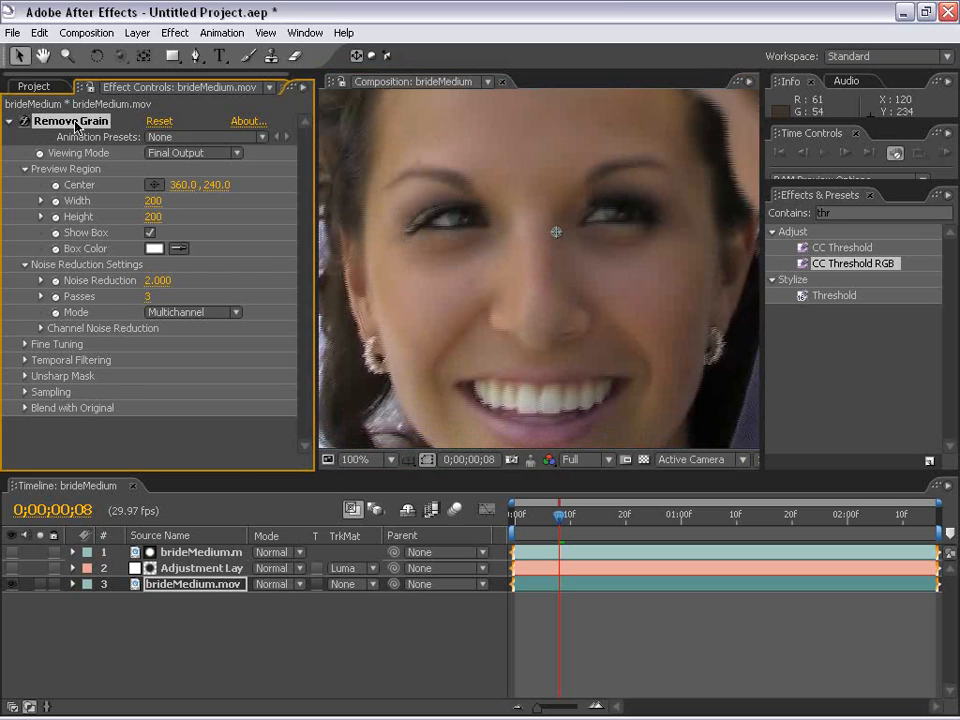
key(Delete)
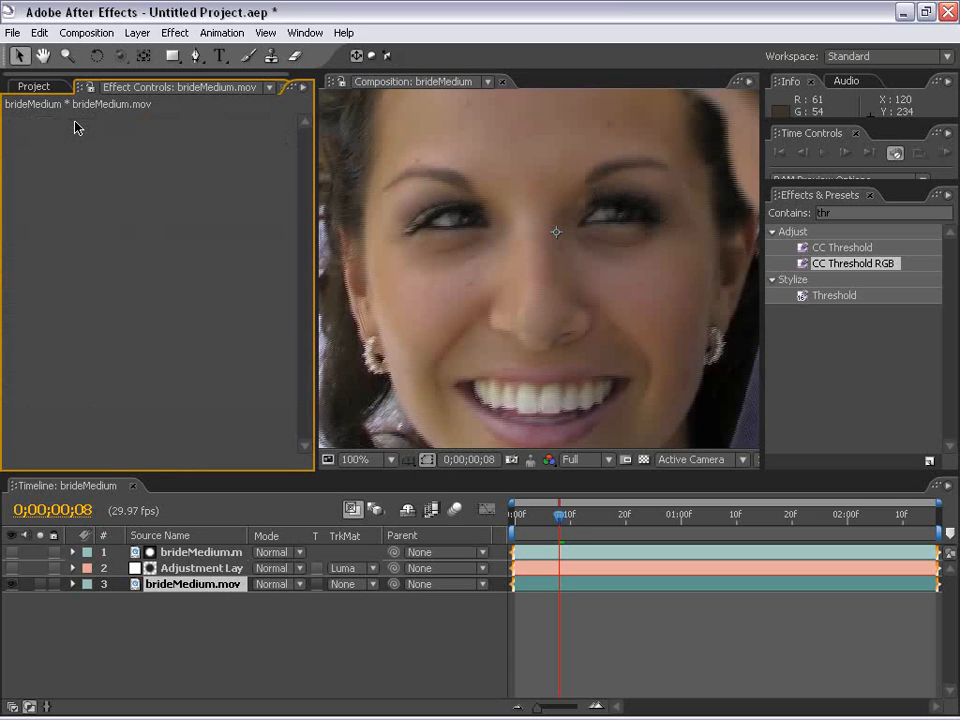
click(36, 86)
scroll(431, 238, down, 1)
key(space)
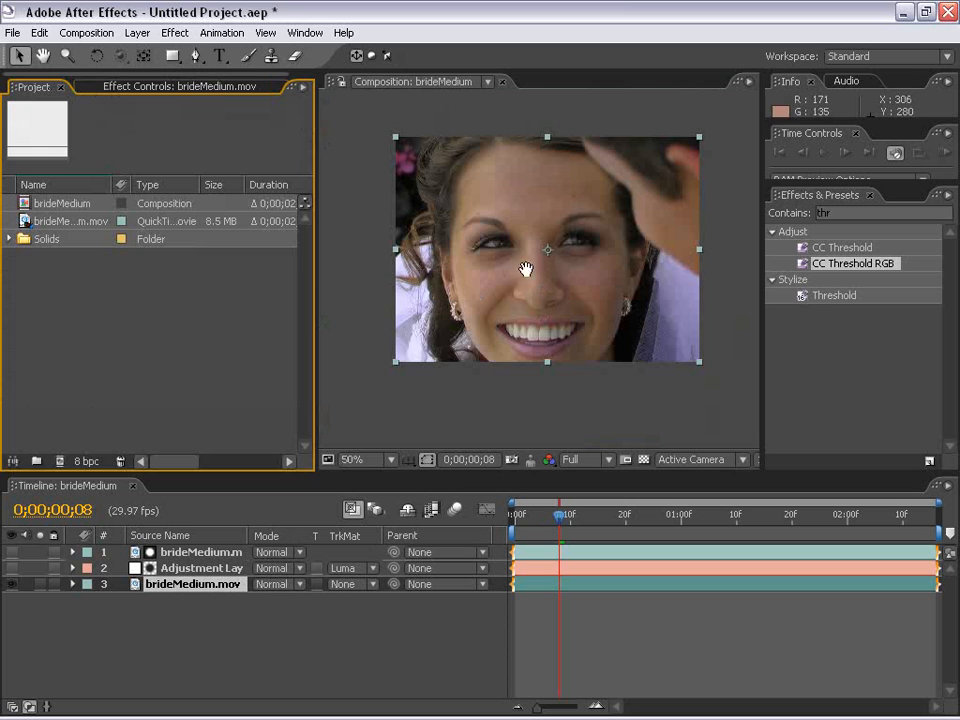
drag(525, 270, 490, 285)
click(549, 410)
Step: Make the adjustment layer visible again, select it and view the bride's face close up
click(14, 568)
click(200, 568)
scroll(536, 268, up, 1)
key(space)
drag(450, 296, 559, 294)
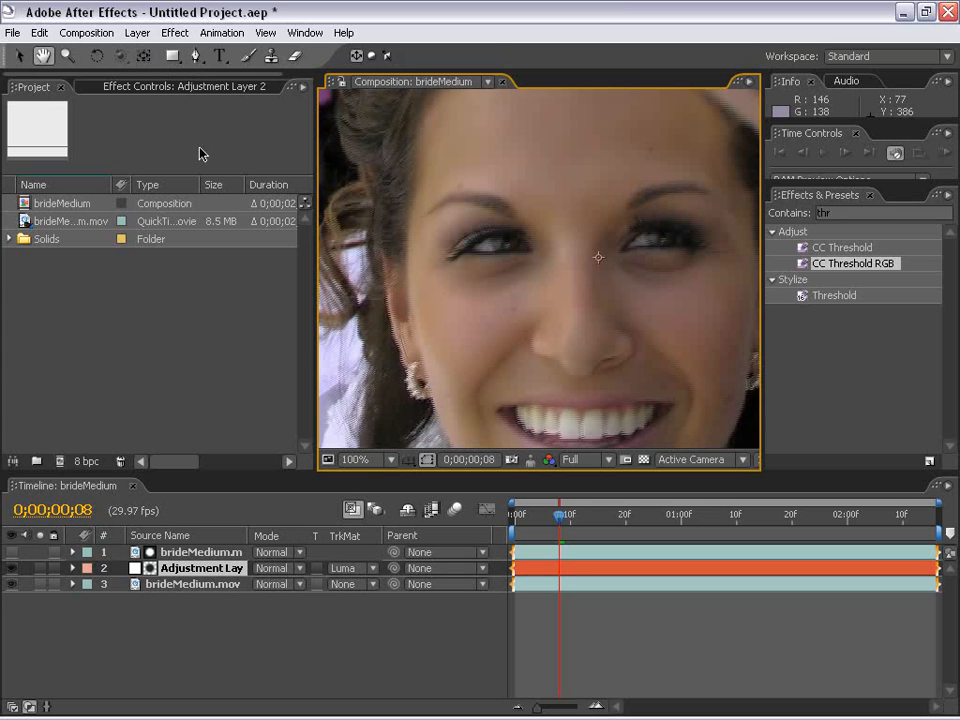
Step: Expand Remove Grain's Fine Tuning and Temporal Filtering settings on the adjustment layer and enable temporal filtering
click(171, 87)
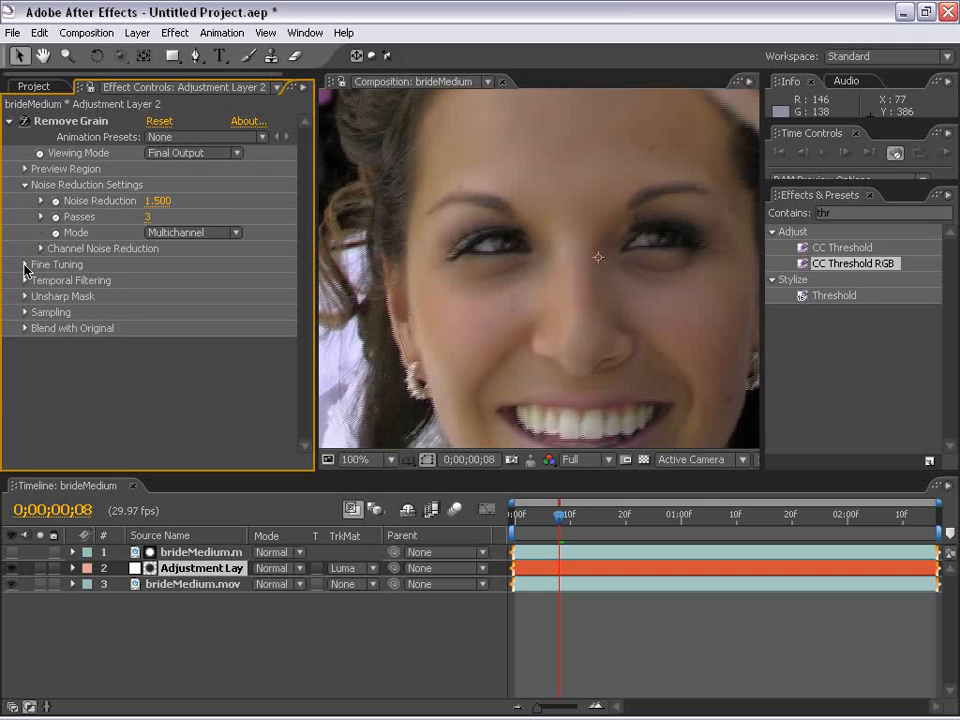
click(24, 266)
click(25, 344)
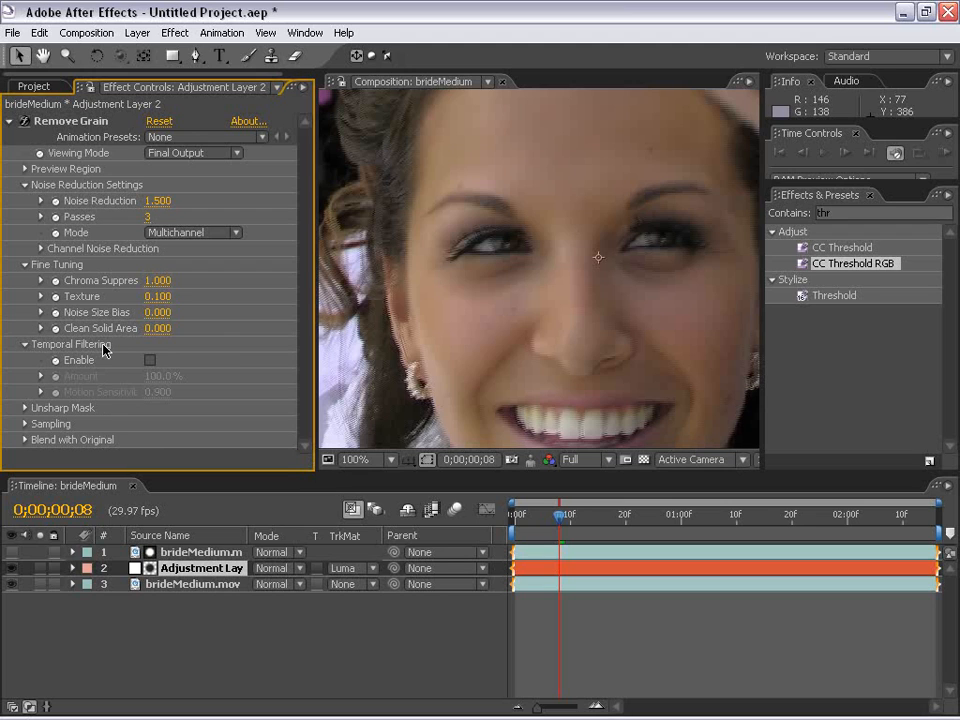
click(150, 361)
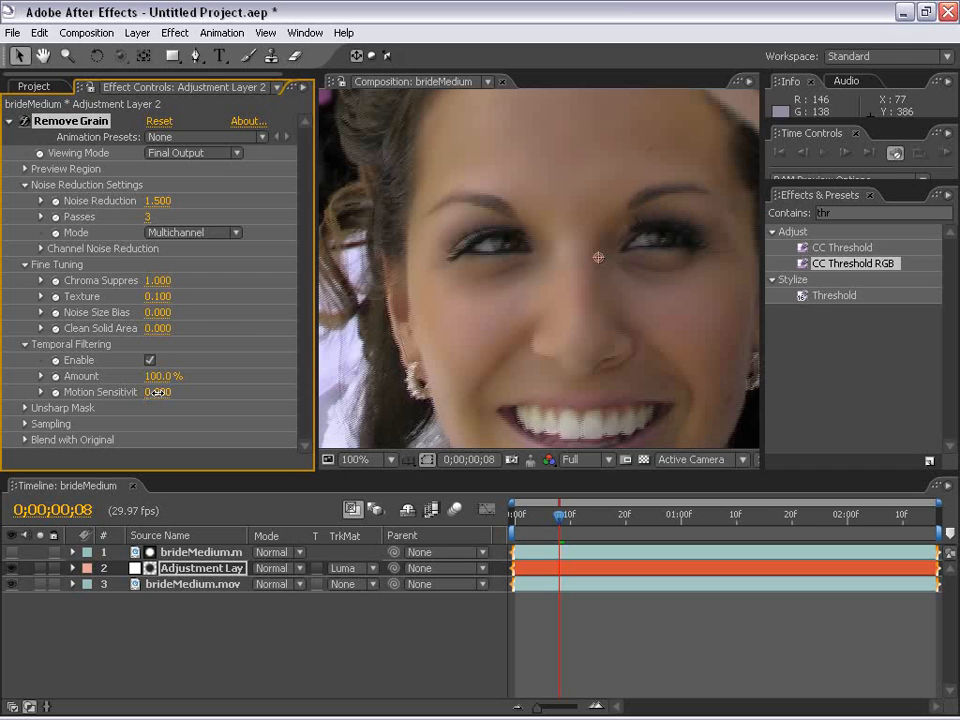
Step: Set the temporal filtering Motion Sensitivity to 0.95
drag(207, 393, 207, 398)
click(157, 396)
text(.95)
key(Return)
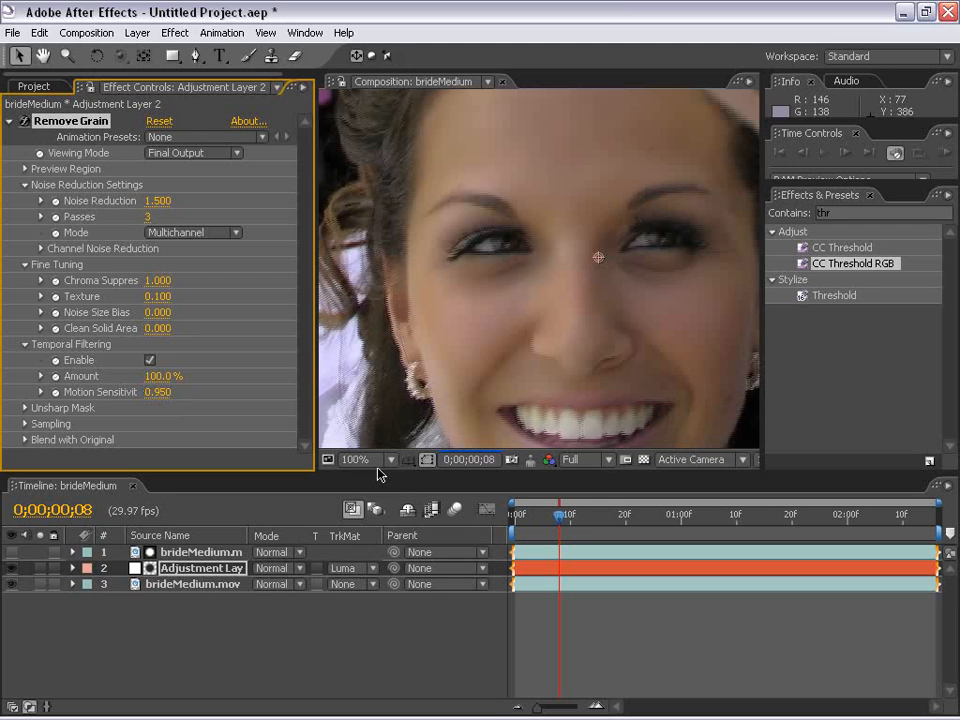
click(156, 392)
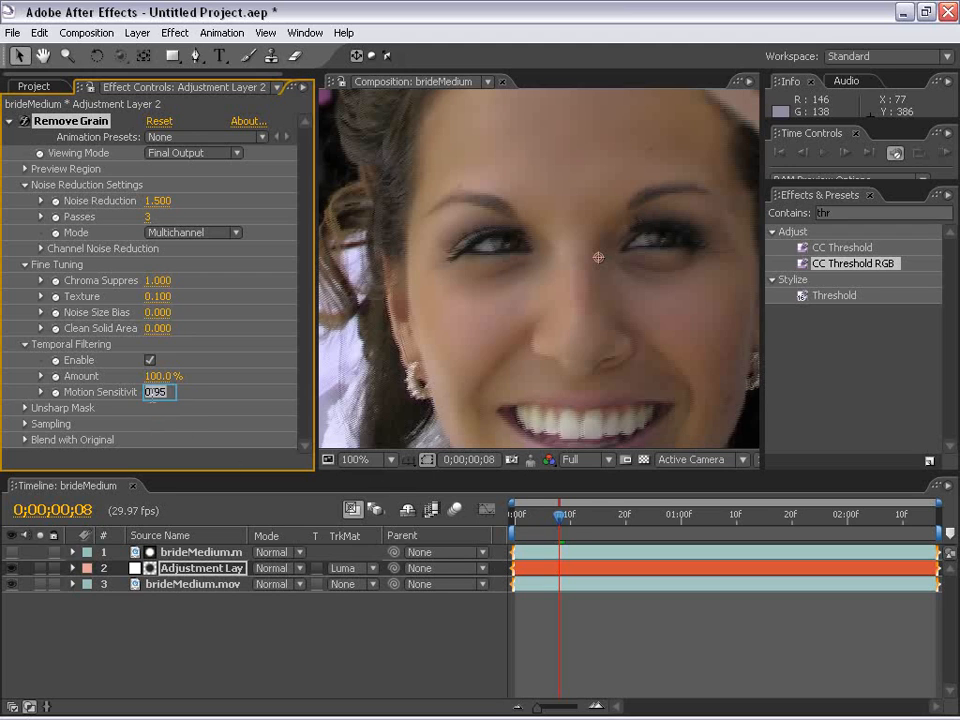
click(219, 412)
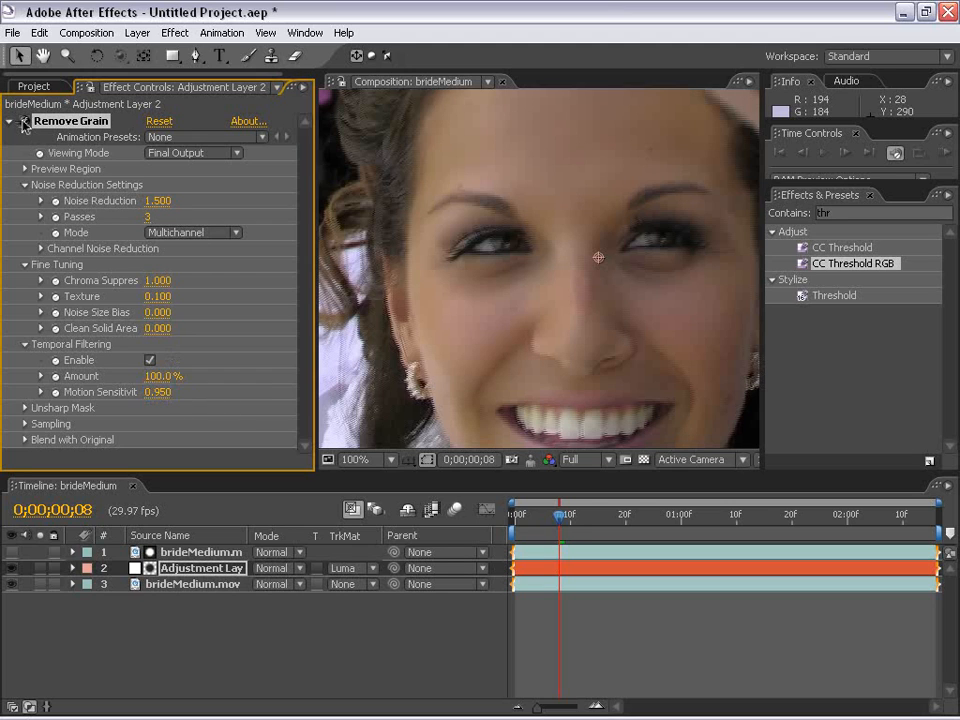
Step: Set the temporal filtering Motion Sensitivity to 0.925 and look over the bride's face
click(156, 392)
text(.9)
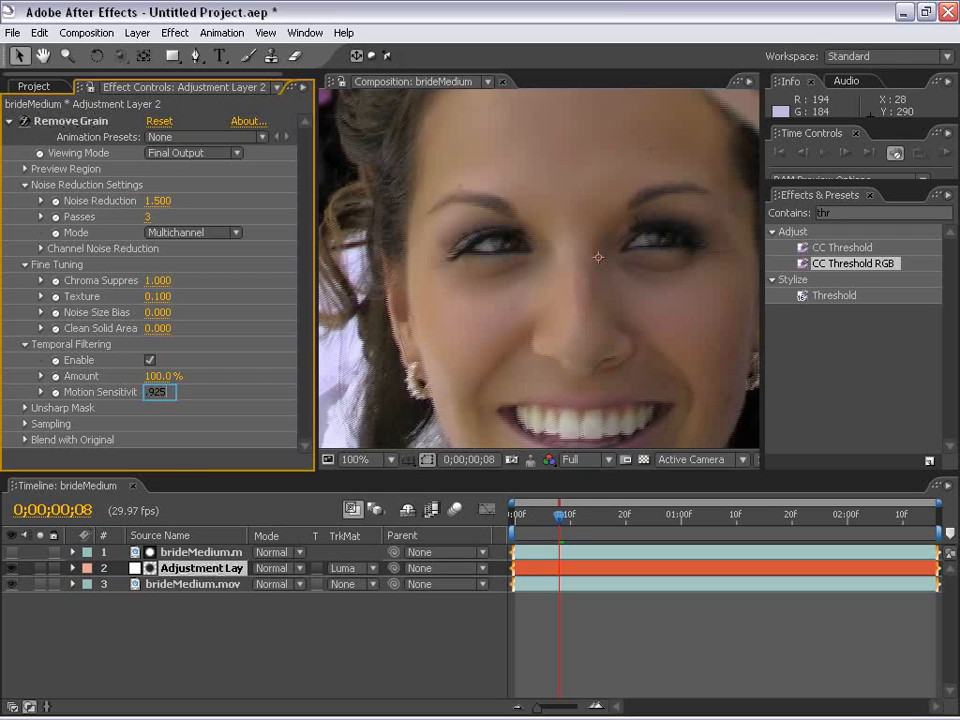
text(25)
key(Return)
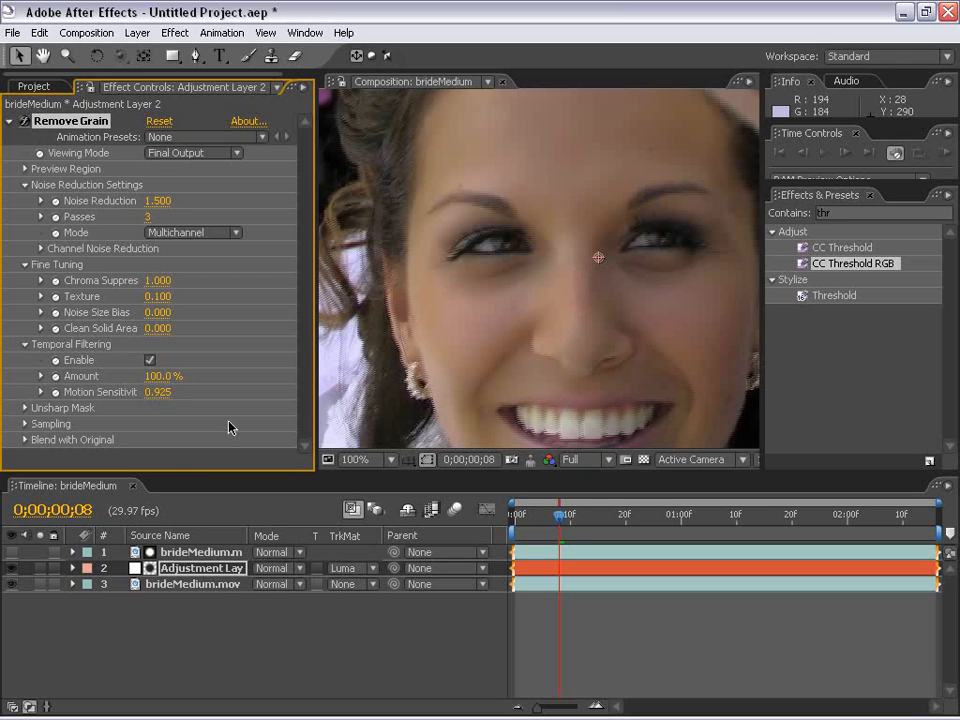
click(621, 621)
drag(560, 362, 541, 328)
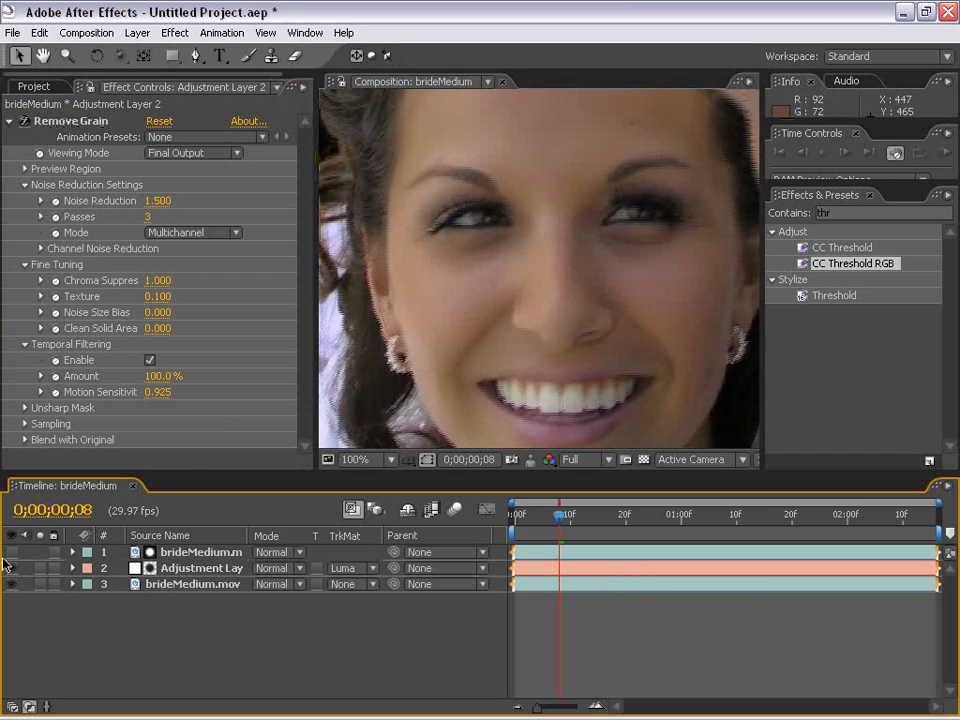
Step: Make the top brideMedium.mov layer visible and rename it matte
click(11, 552)
click(195, 555)
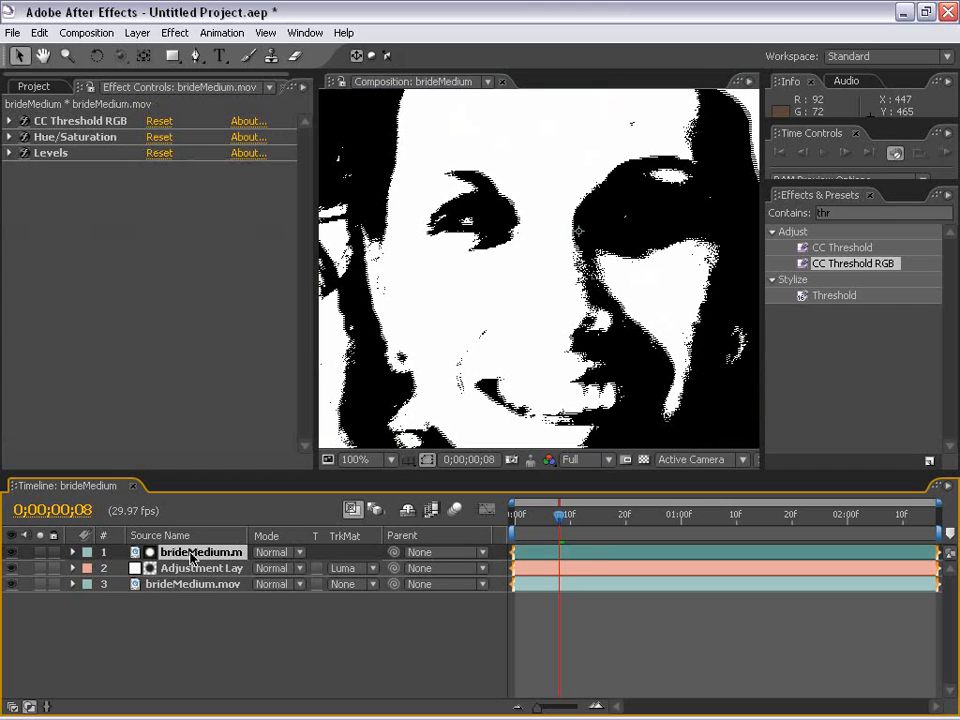
key(Return)
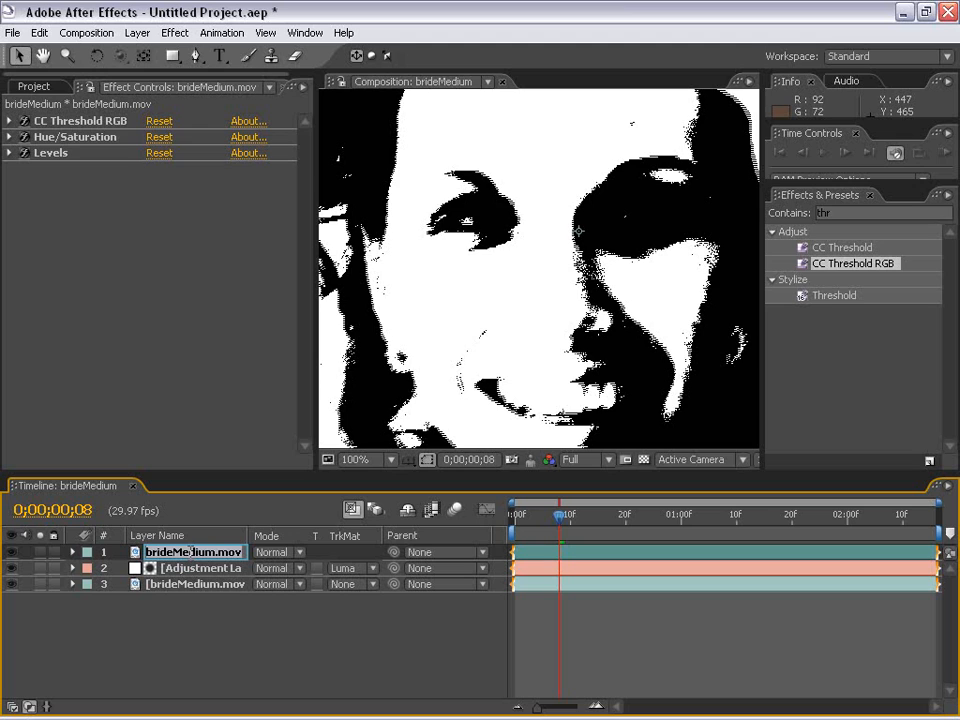
text(mat)
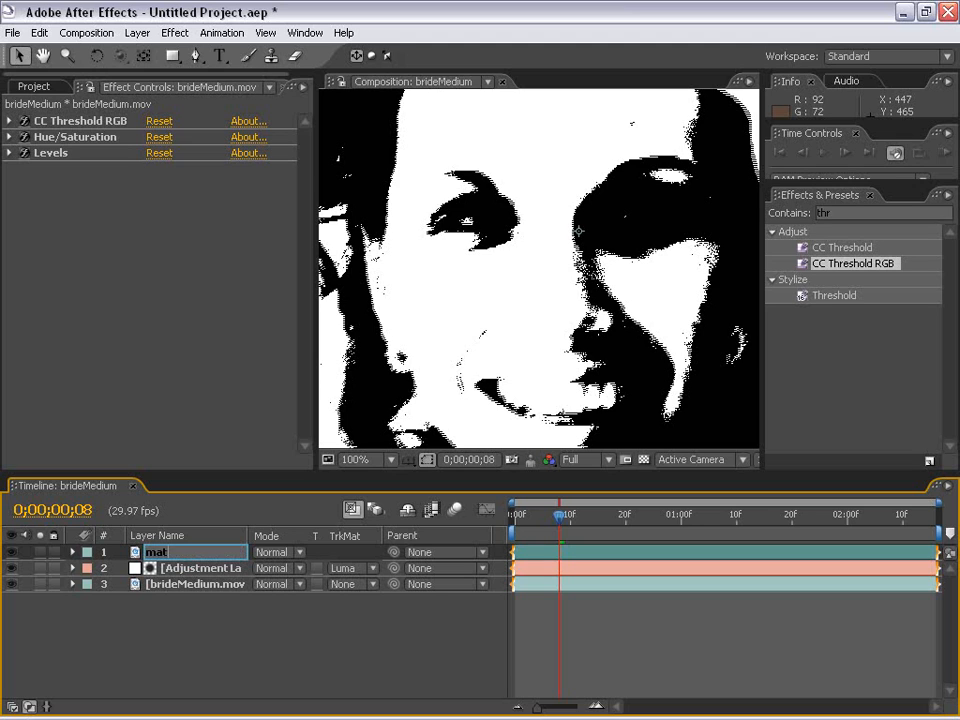
text(te)
key(Return)
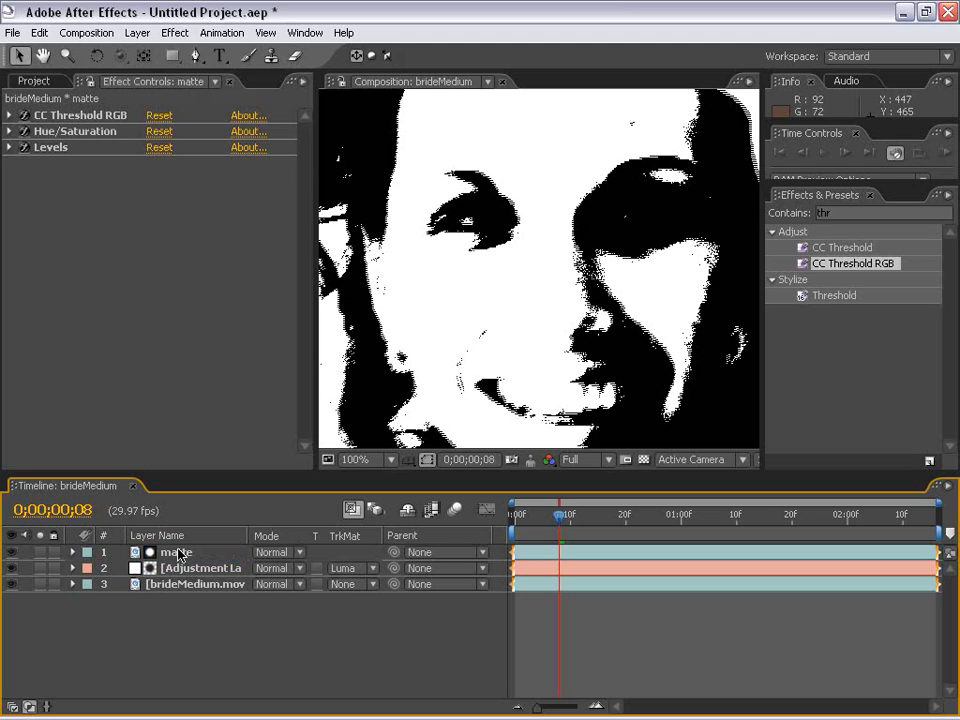
click(175, 623)
Step: Soften the matte layer with a Fast Blur effect at Blurriness 6, then hide the layer
click(543, 554)
key(space)
drag(467, 278, 434, 329)
click(175, 33)
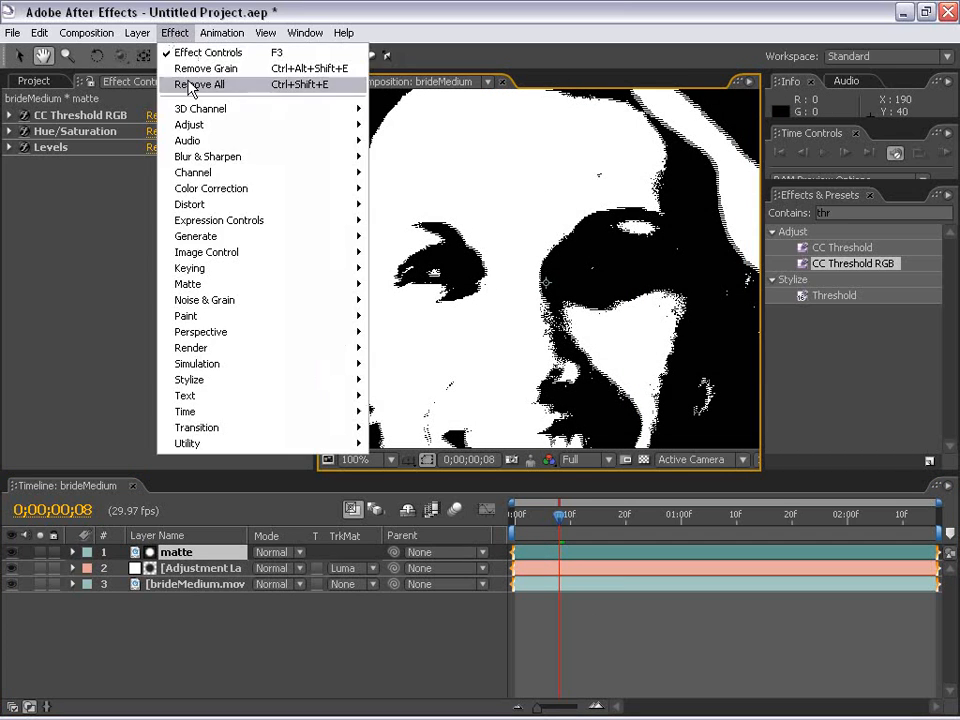
mouse_move(208, 156)
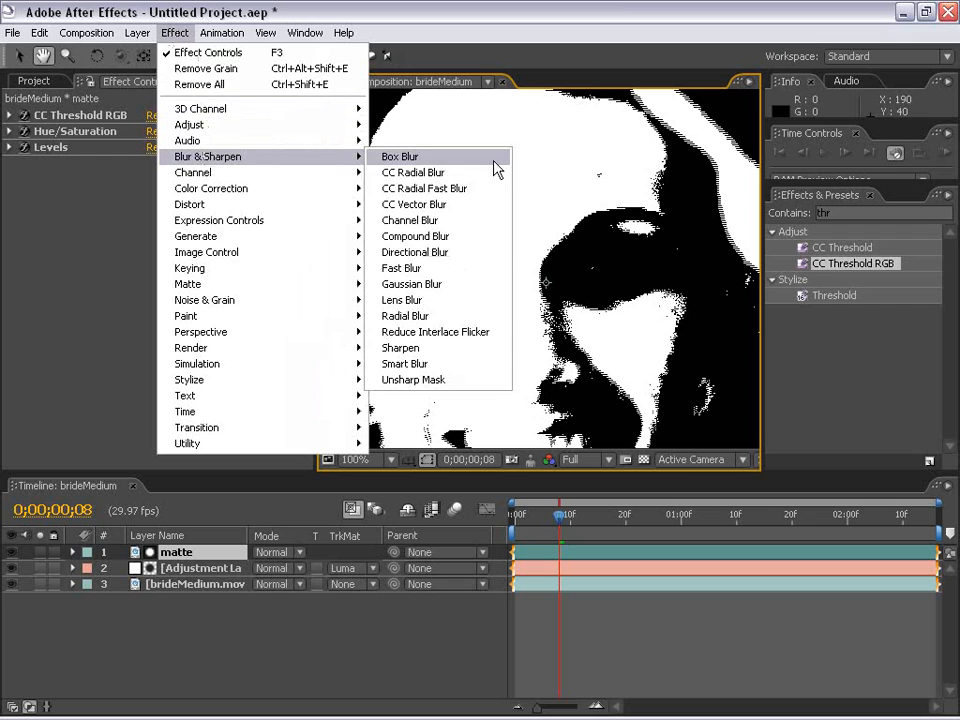
click(403, 268)
click(153, 195)
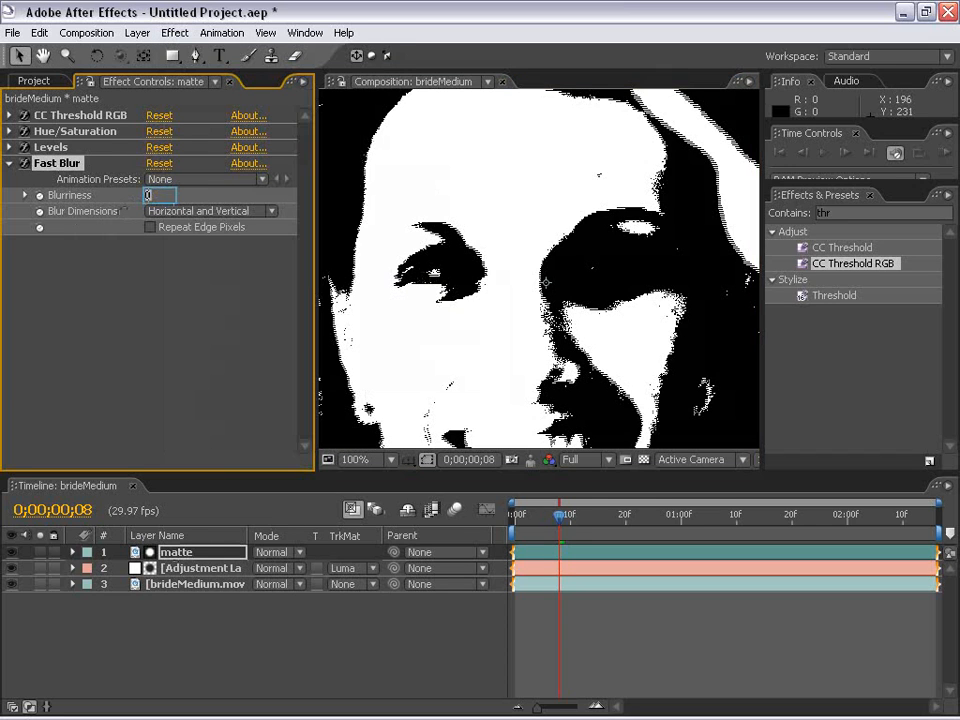
text(6.)
key(Return)
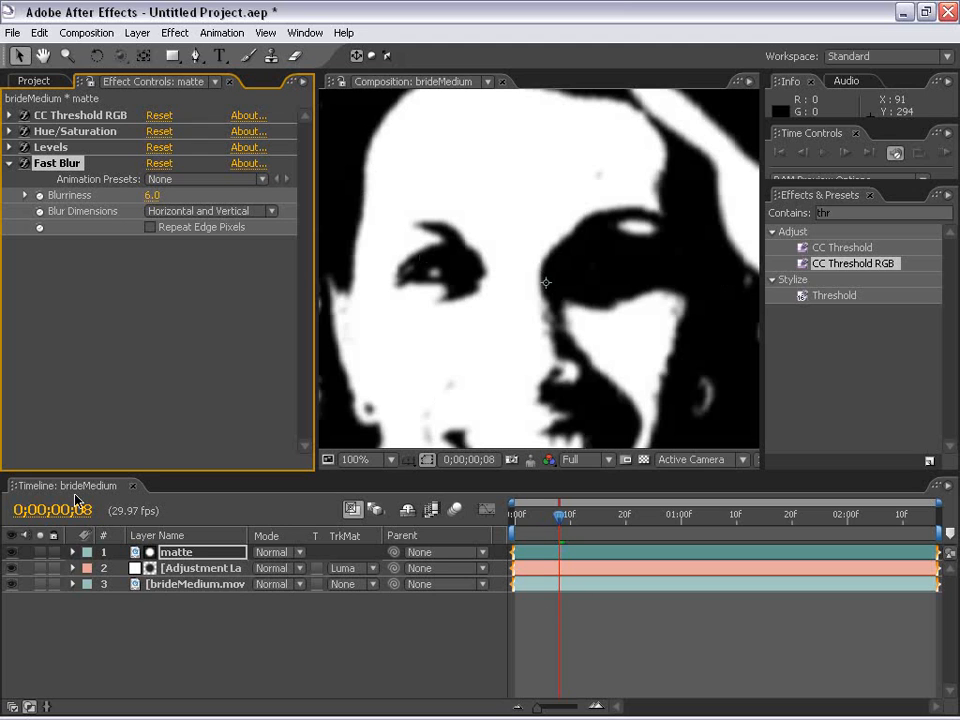
click(12, 553)
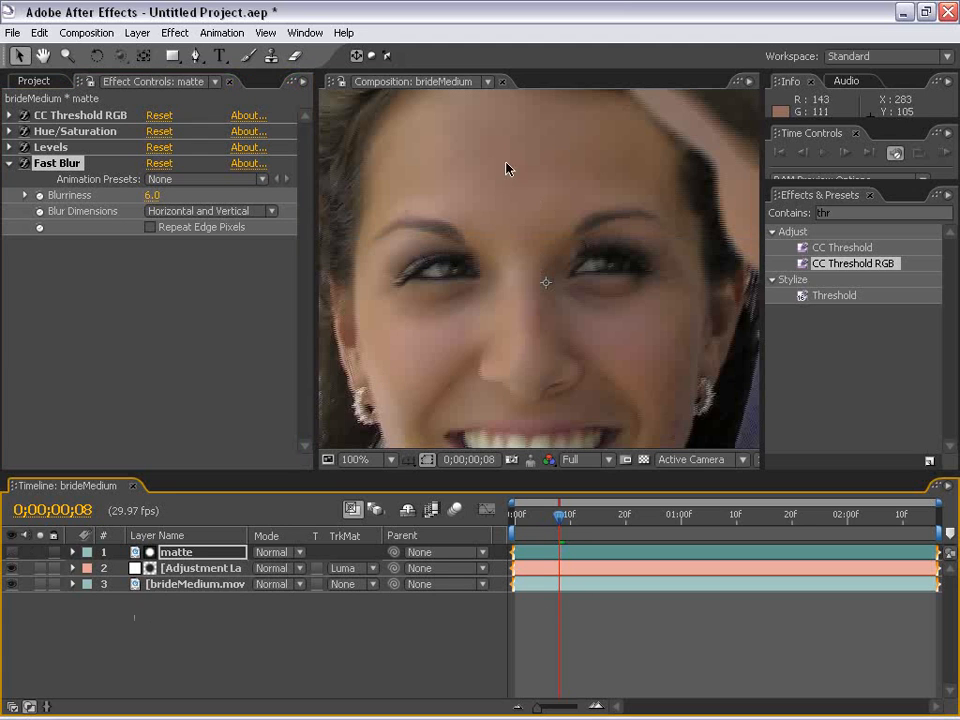
Step: Examine the bride's eyes, nose, cheeks and mouth at close range to judge the smoothing with the blurred matte
drag(430, 369, 480, 269)
drag(594, 282, 544, 328)
drag(484, 218, 498, 238)
scroll(461, 296, up, 1)
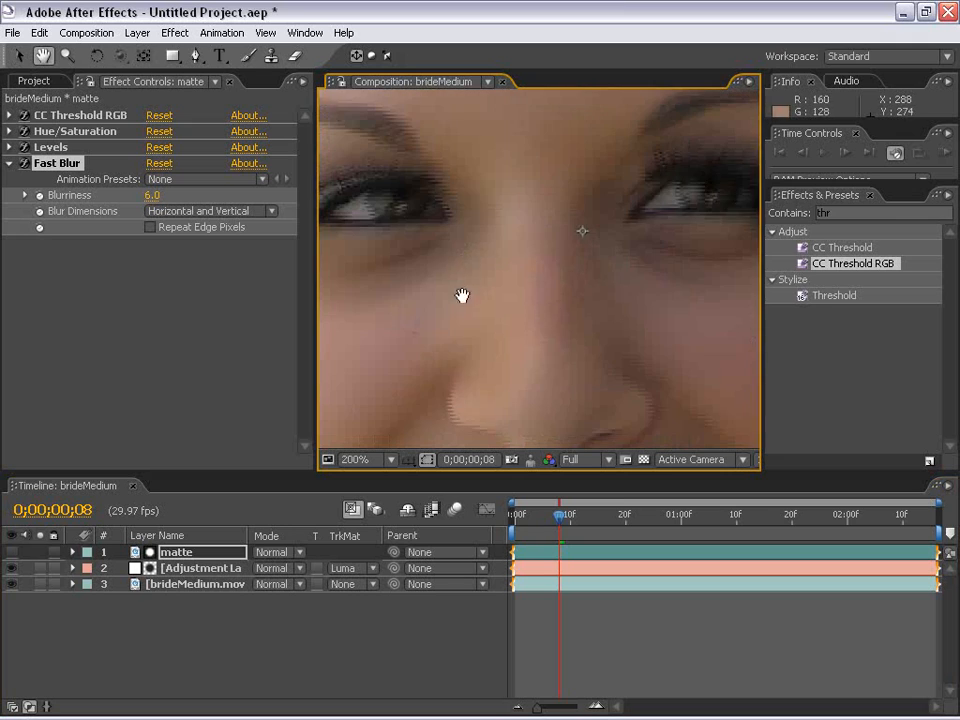
drag(442, 263, 545, 317)
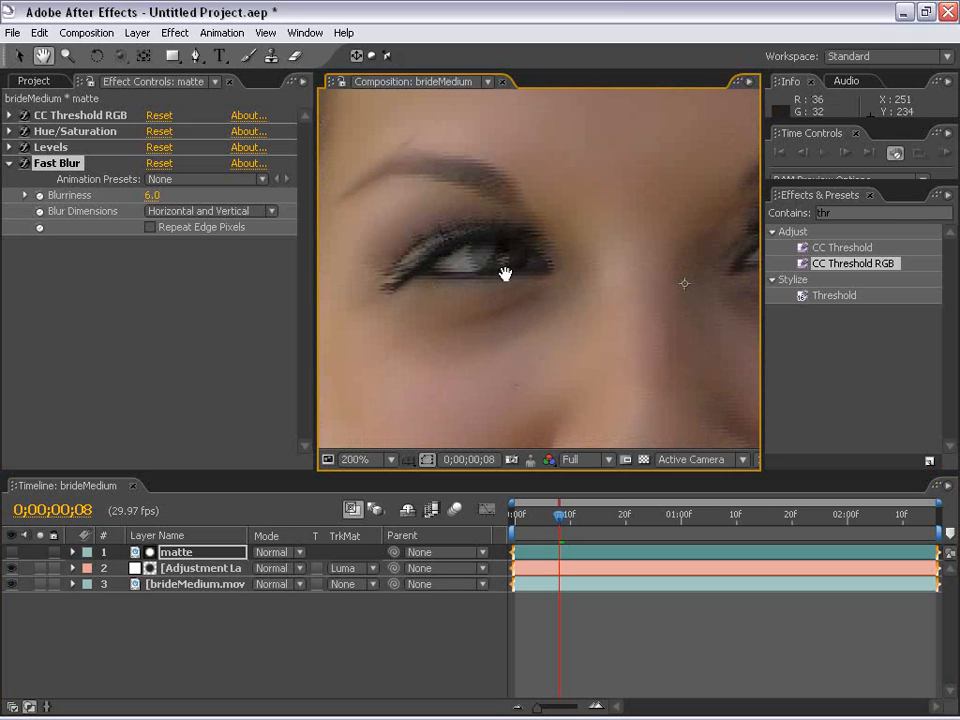
scroll(506, 272, down, 2)
drag(625, 370, 521, 313)
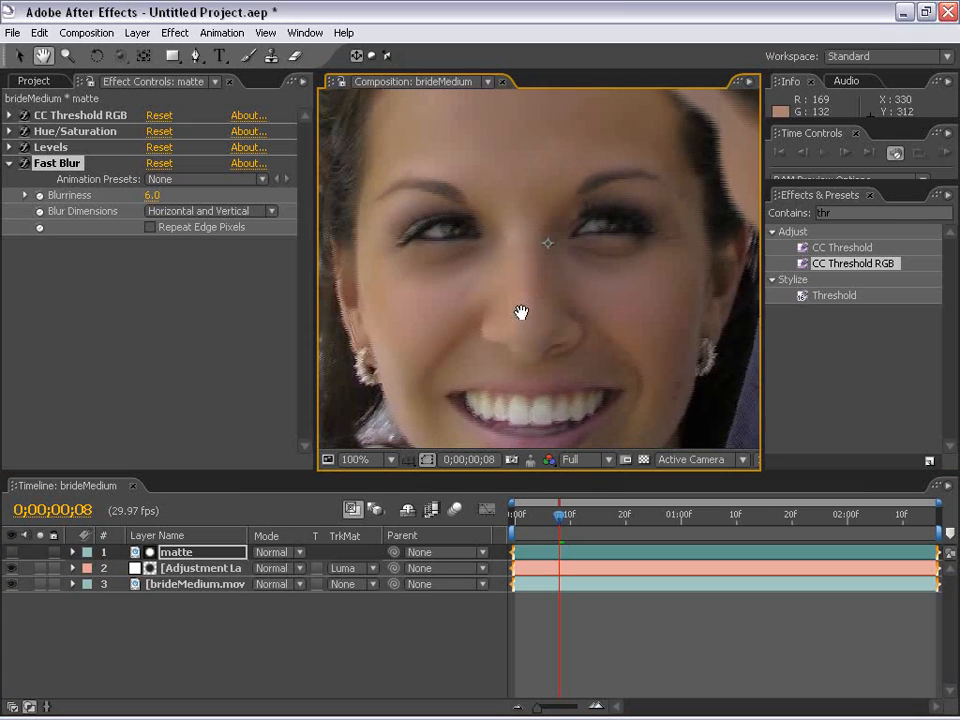
drag(469, 392, 478, 319)
drag(480, 214, 519, 320)
scroll(473, 309, up, 1)
drag(597, 284, 544, 287)
scroll(548, 292, down, 1)
drag(606, 391, 583, 303)
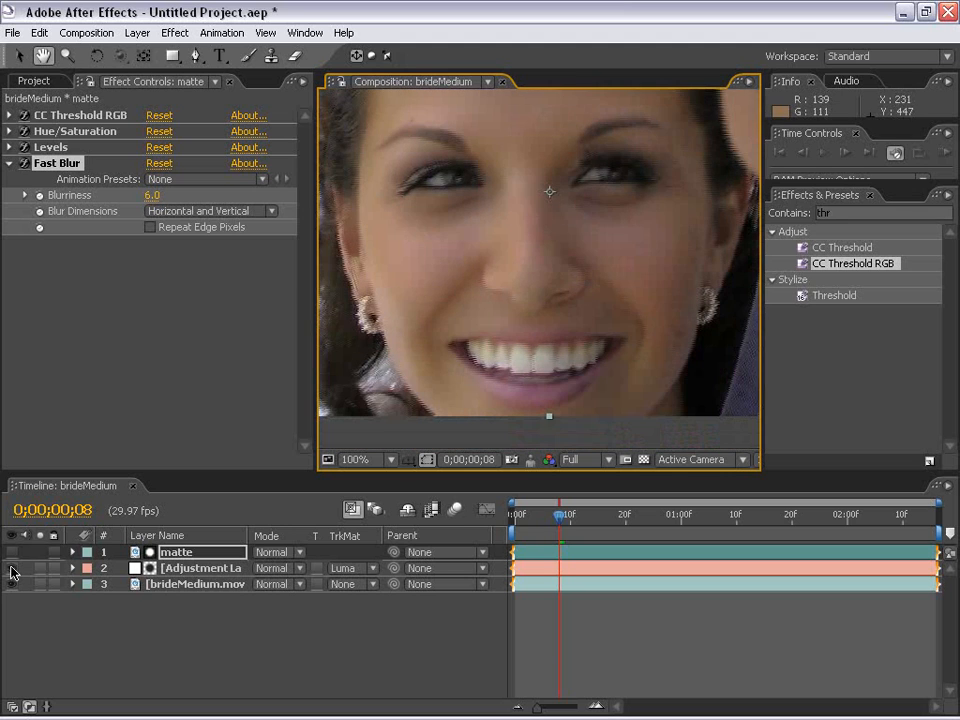
Step: Compare the bride's skin with the adjustment layer hidden and shown, close up and in the full frame
drag(450, 245, 514, 279)
scroll(527, 305, up, 1)
drag(540, 336, 538, 300)
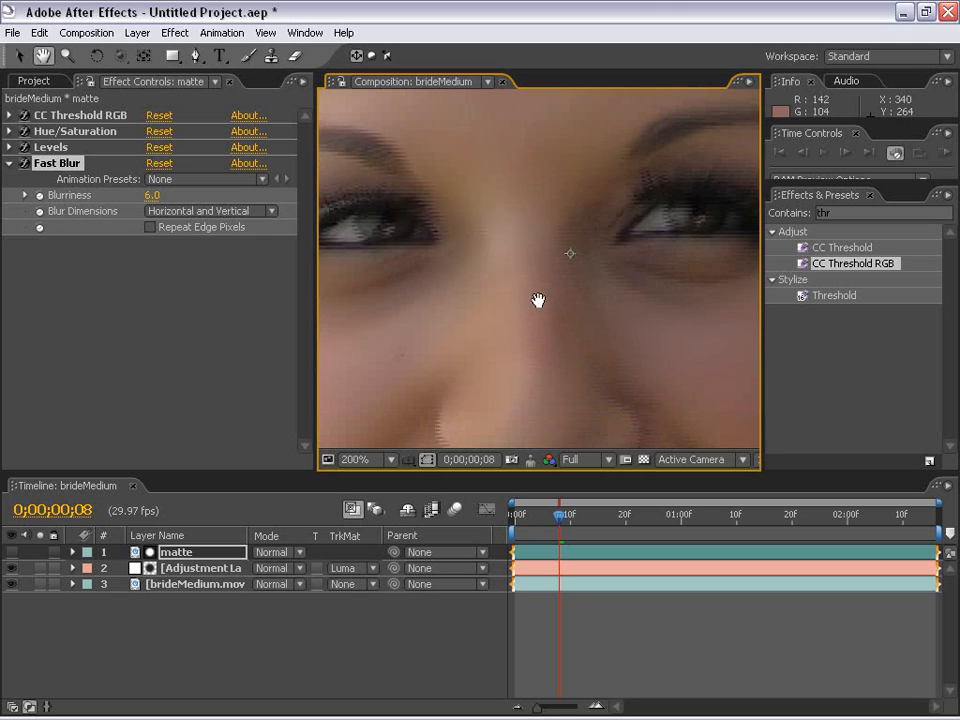
click(12, 568)
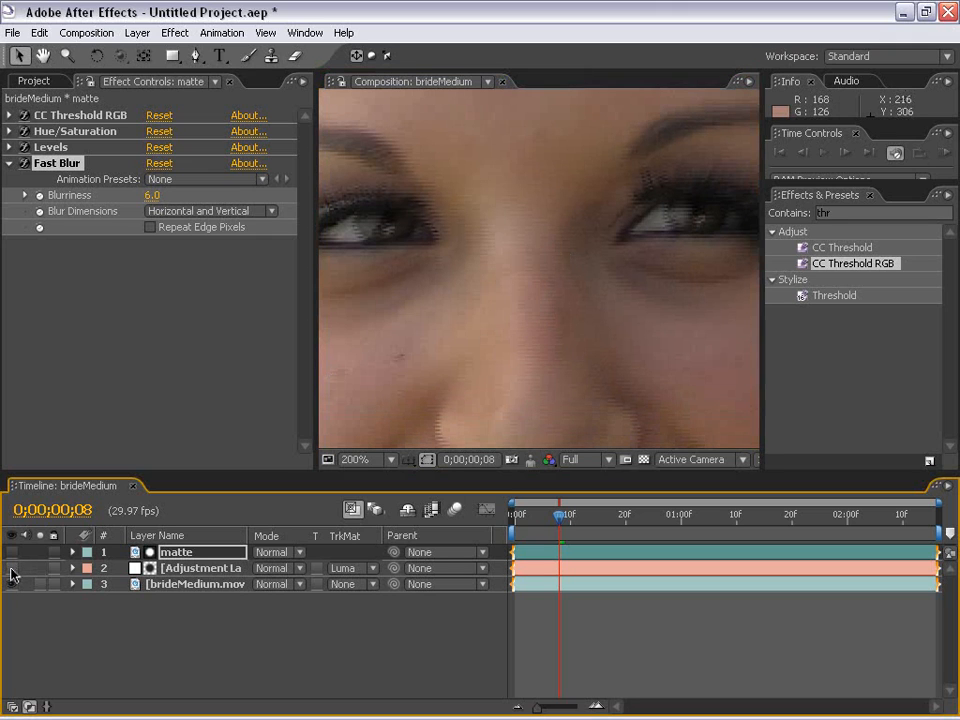
scroll(349, 369, down, 1)
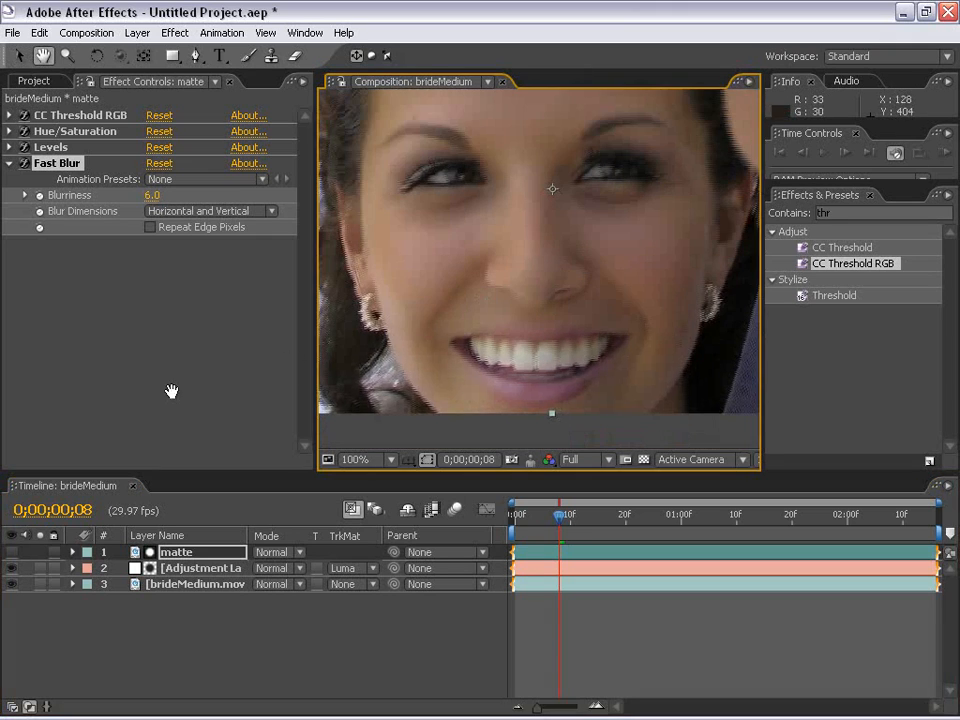
key(comma)
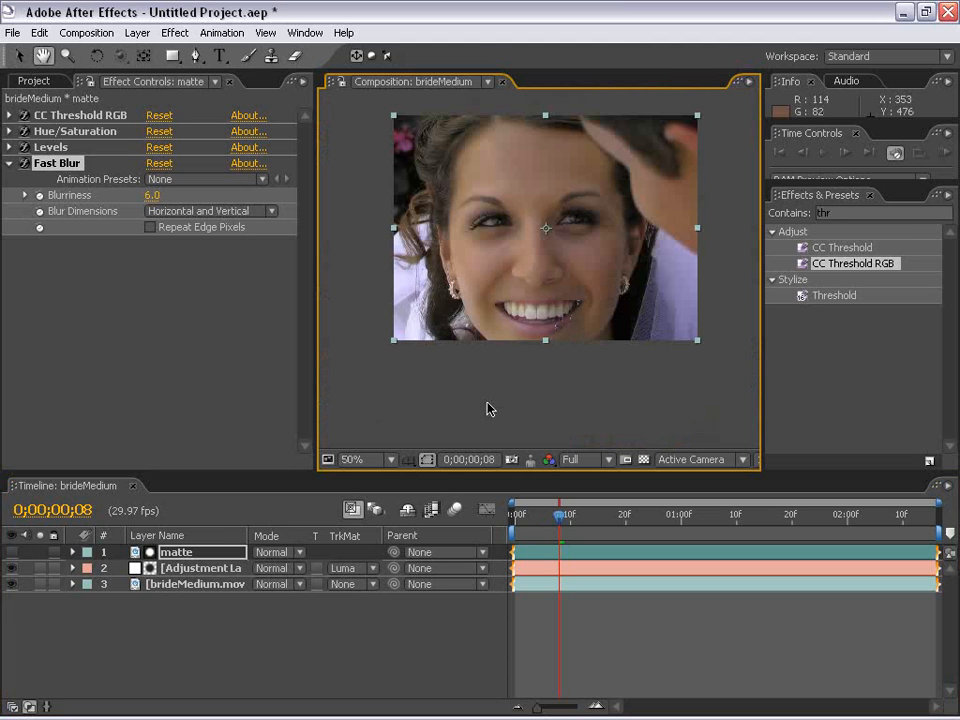
Step: Examine the bride's smoothed face at 100% in an enlarged composition view
click(8, 572)
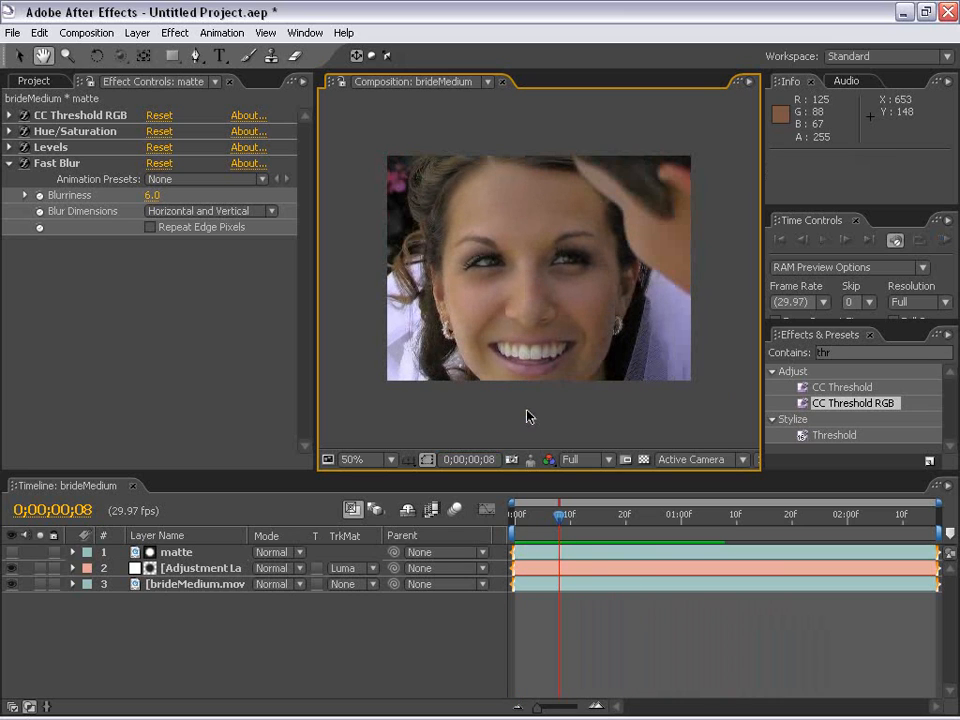
key(grave)
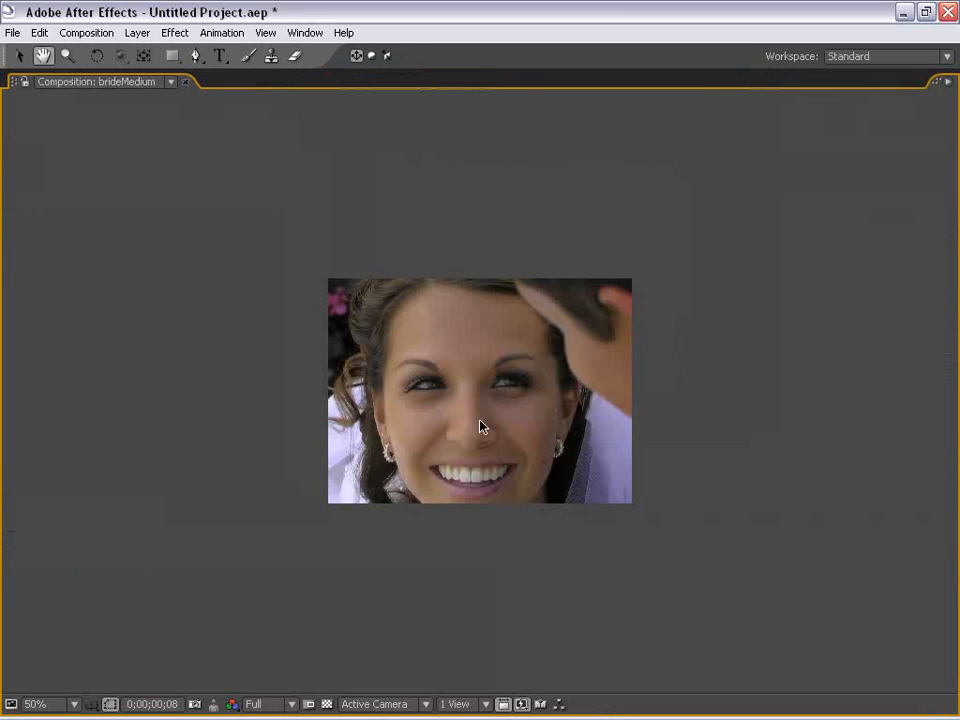
key(period)
drag(456, 521, 451, 444)
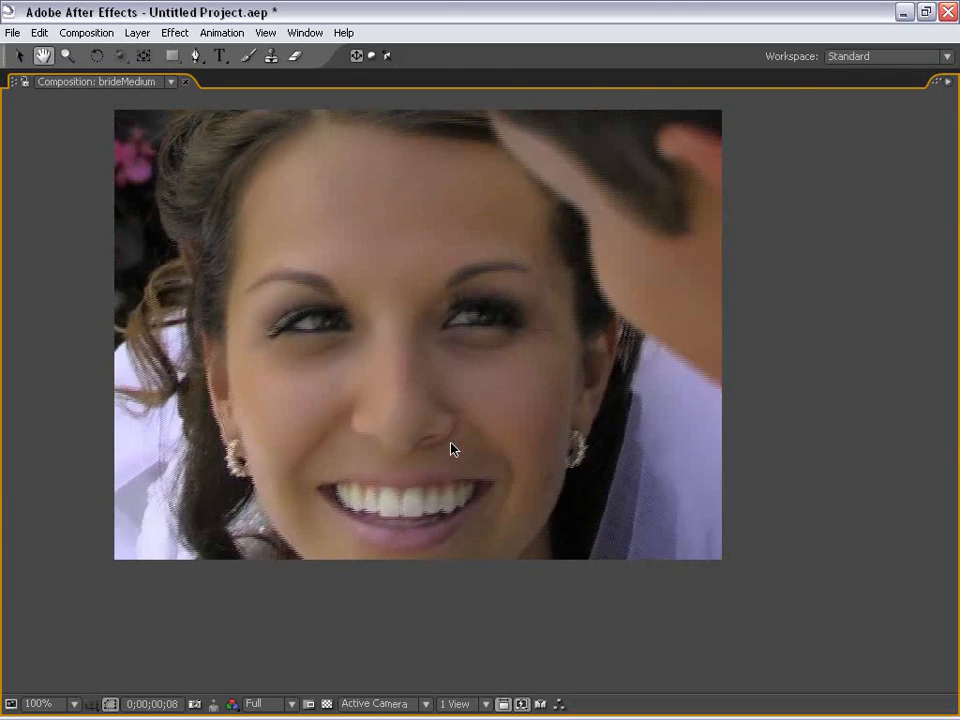
key(grave)
Step: Go to frame 0;00;00;16 and examine the bride's nose, cheeks and mouth at close range to judge the skin smoothing
mouse_move(586, 523)
mouse_down()
mouse_move(640, 524)
mouse_move(599, 522)
mouse_up()
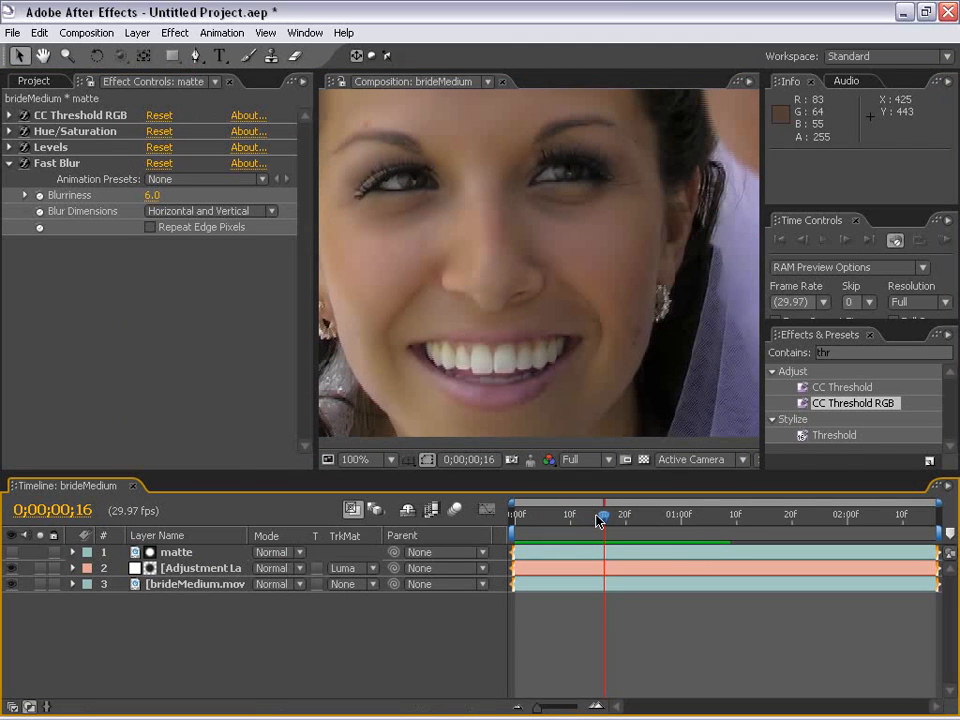
scroll(460, 280, up, 1)
drag(414, 369, 611, 253)
drag(512, 272, 499, 296)
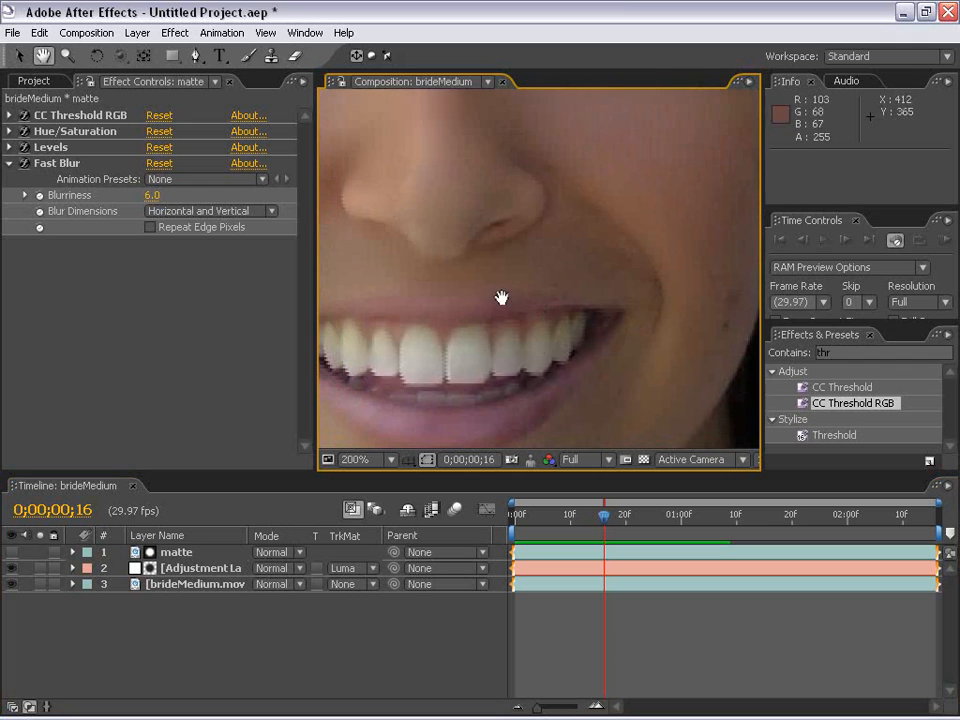
scroll(600, 352, up, 1)
drag(600, 352, 542, 221)
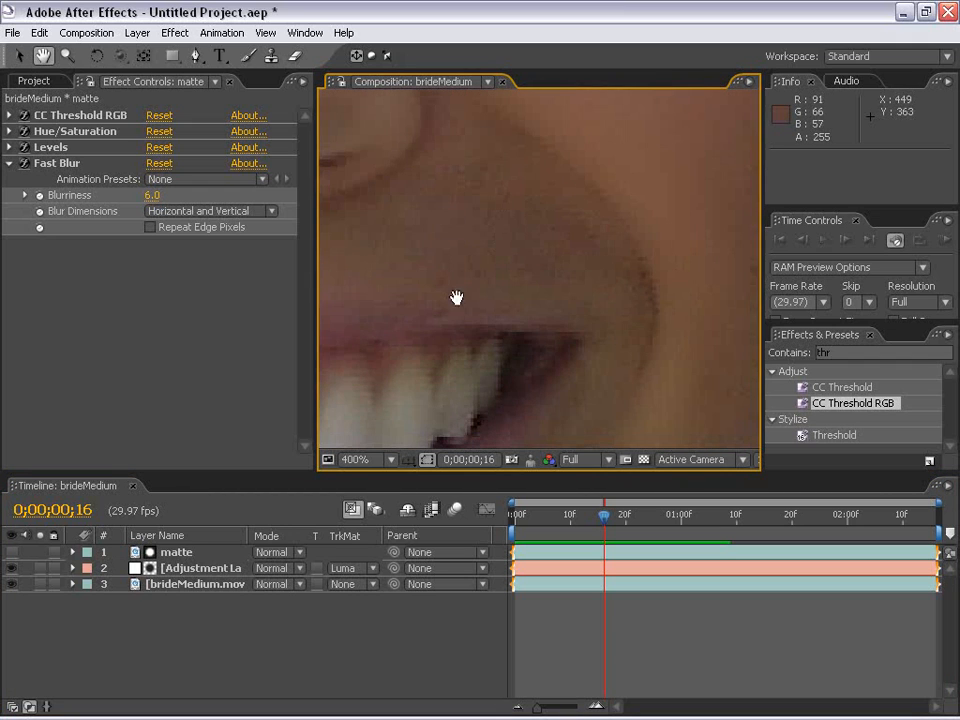
drag(435, 285, 549, 279)
scroll(525, 302, down, 1)
drag(398, 252, 566, 313)
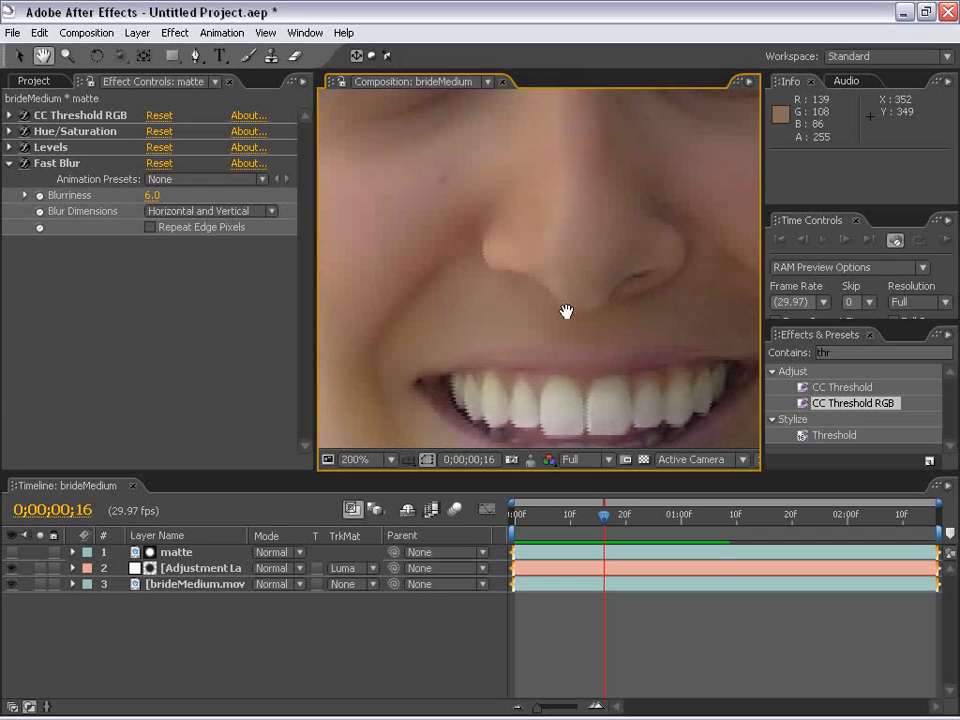
scroll(612, 371, up, 1)
drag(612, 371, 467, 257)
drag(549, 246, 557, 321)
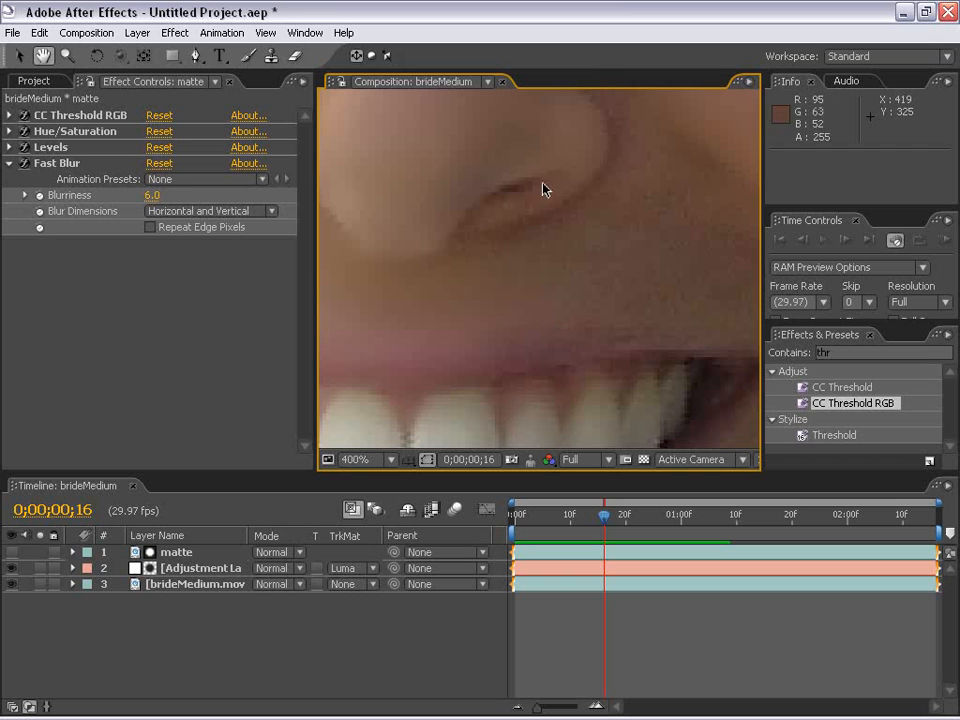
key(comma)
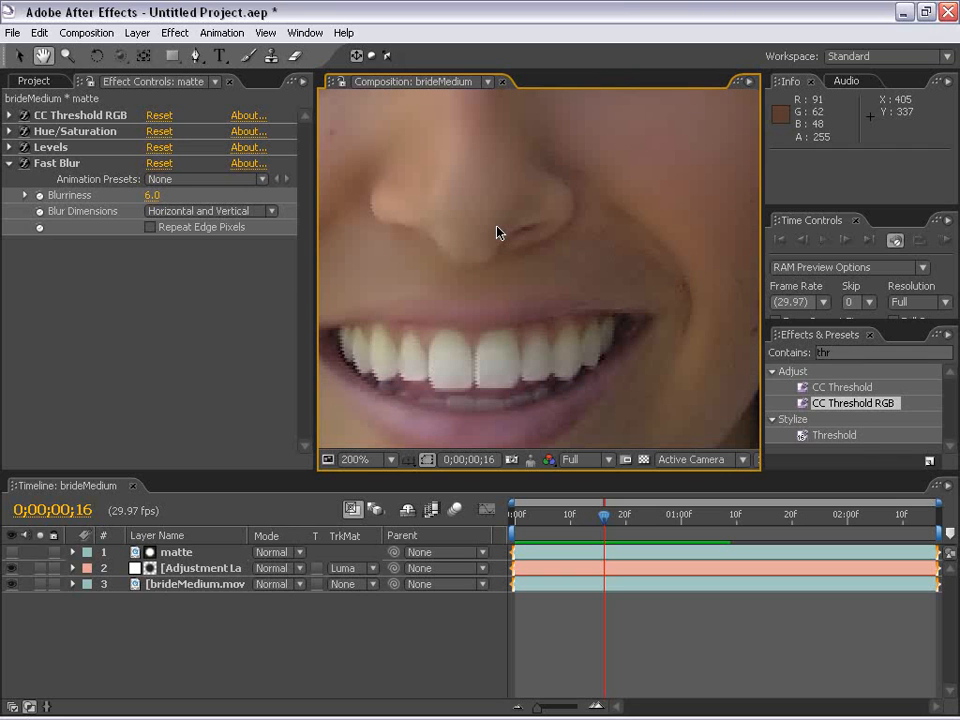
Step: Review the Remove Grain settings on the adjustment layer and check the matte layer's visibility
click(178, 568)
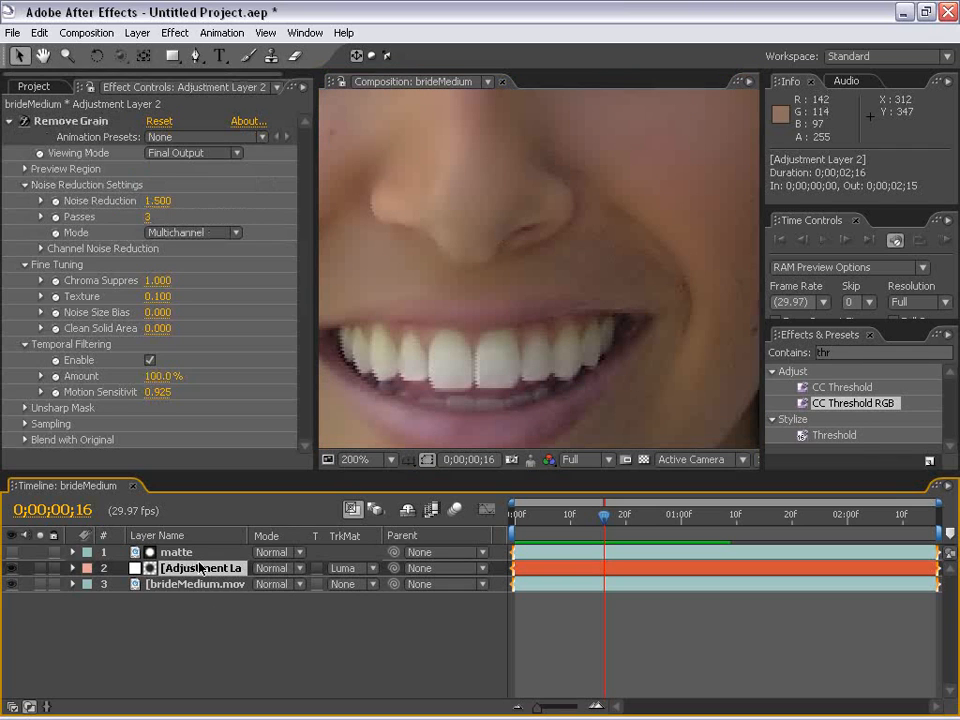
click(206, 635)
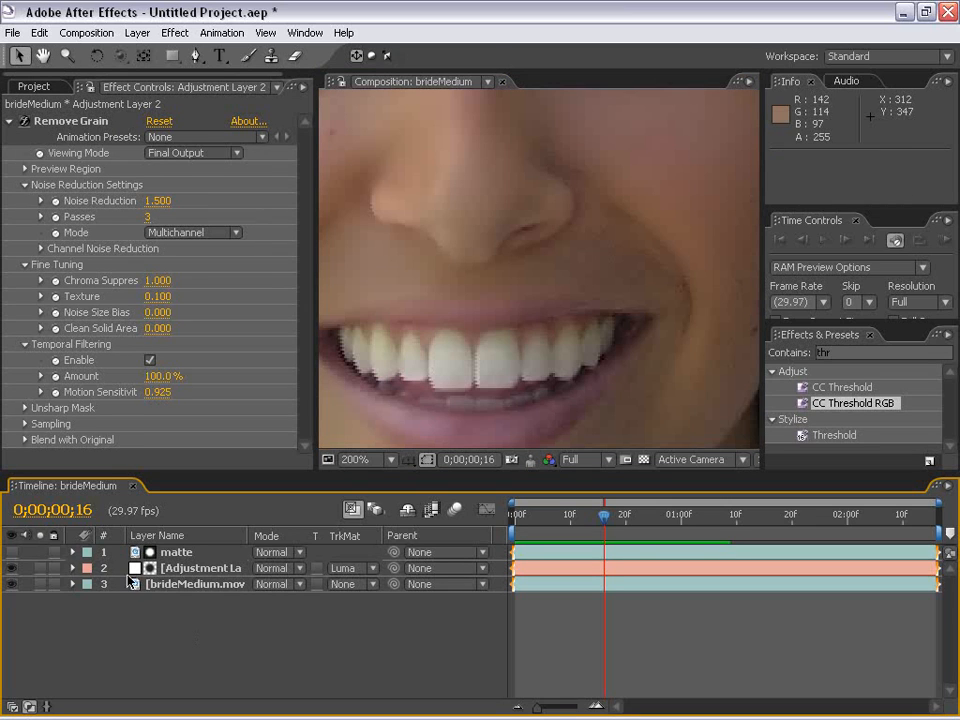
click(13, 553)
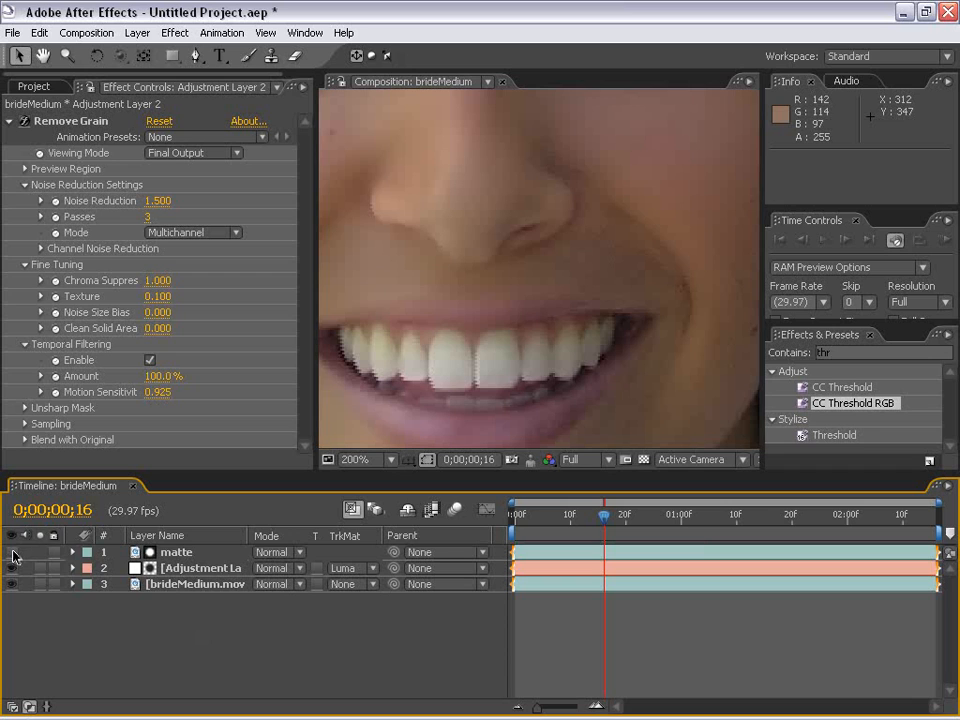
click(13, 553)
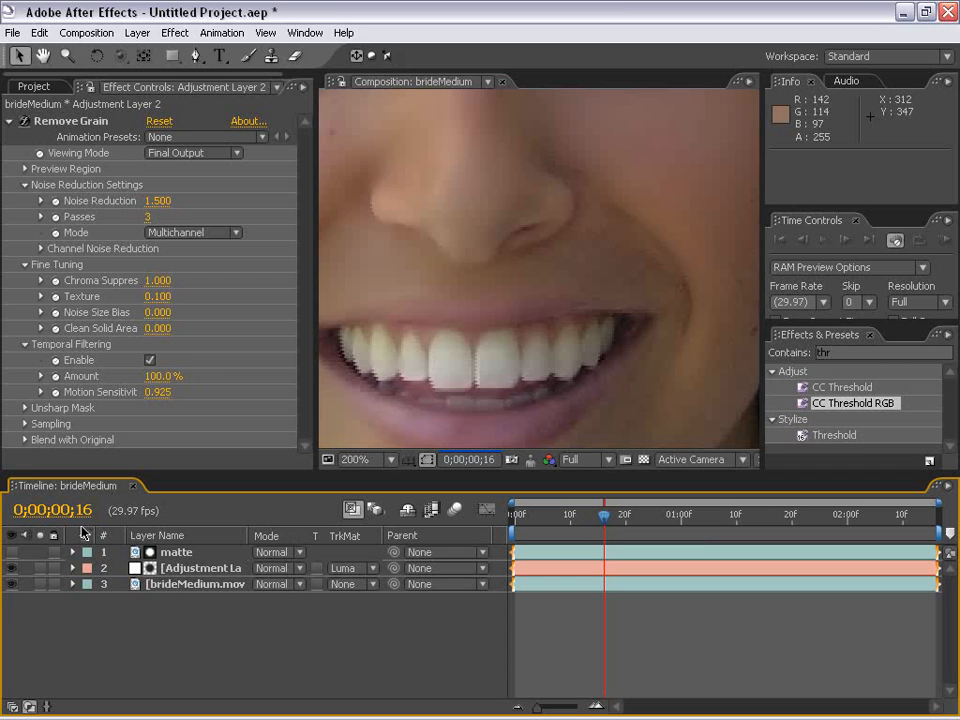
Step: Apply an Add Grain effect to the adjustment layer, with the bride's forehead in close view
key(h)
drag(429, 208, 542, 331)
scroll(514, 289, up, 1)
drag(590, 125, 522, 350)
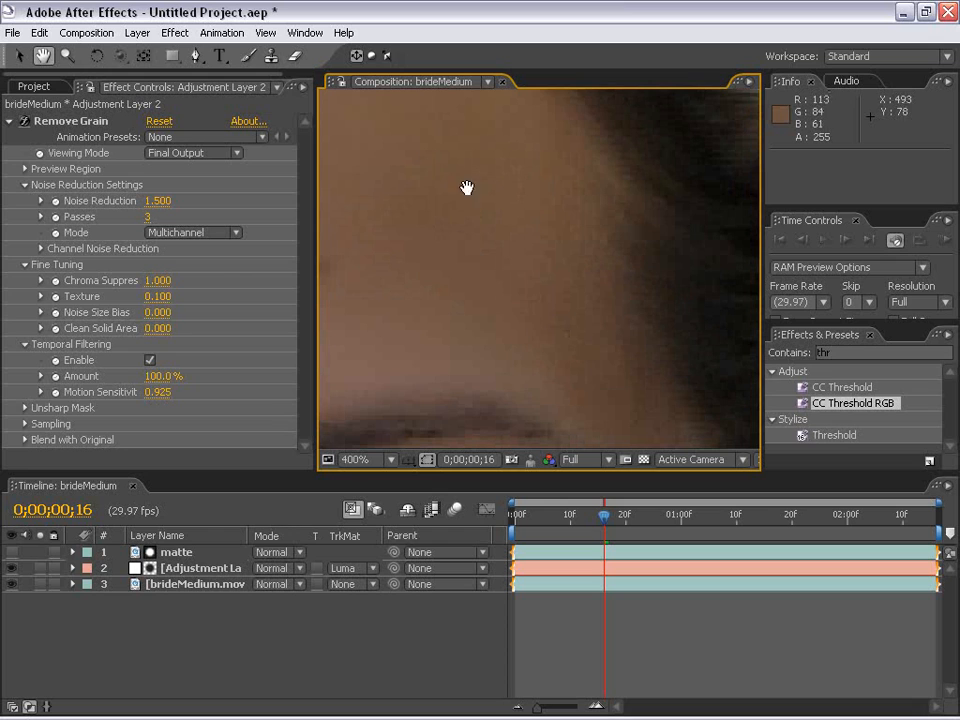
click(195, 568)
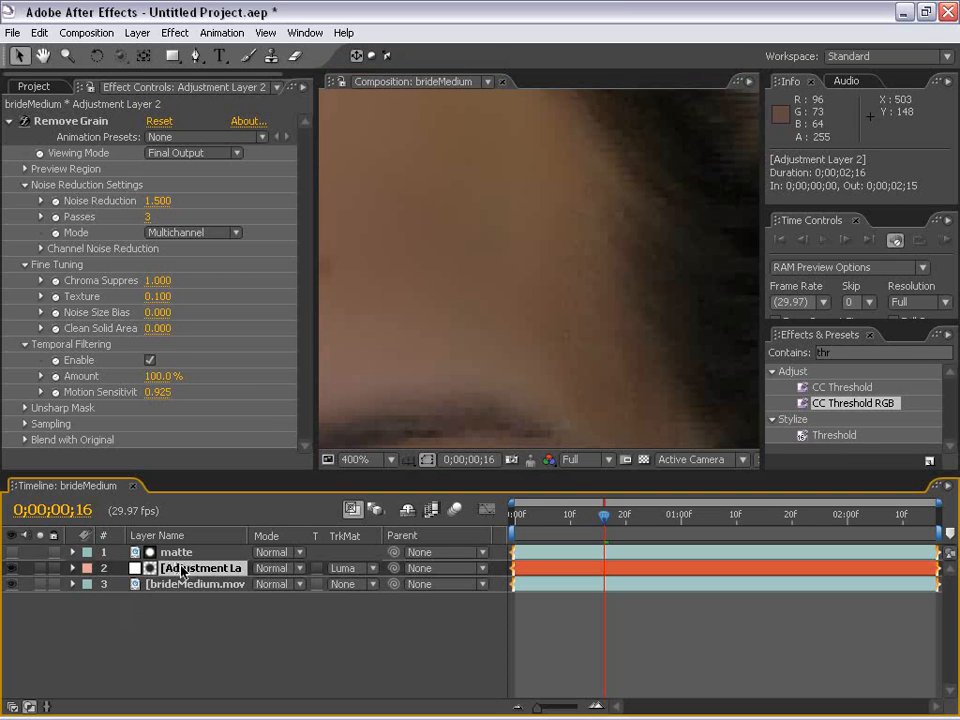
click(175, 33)
mouse_move(229, 302)
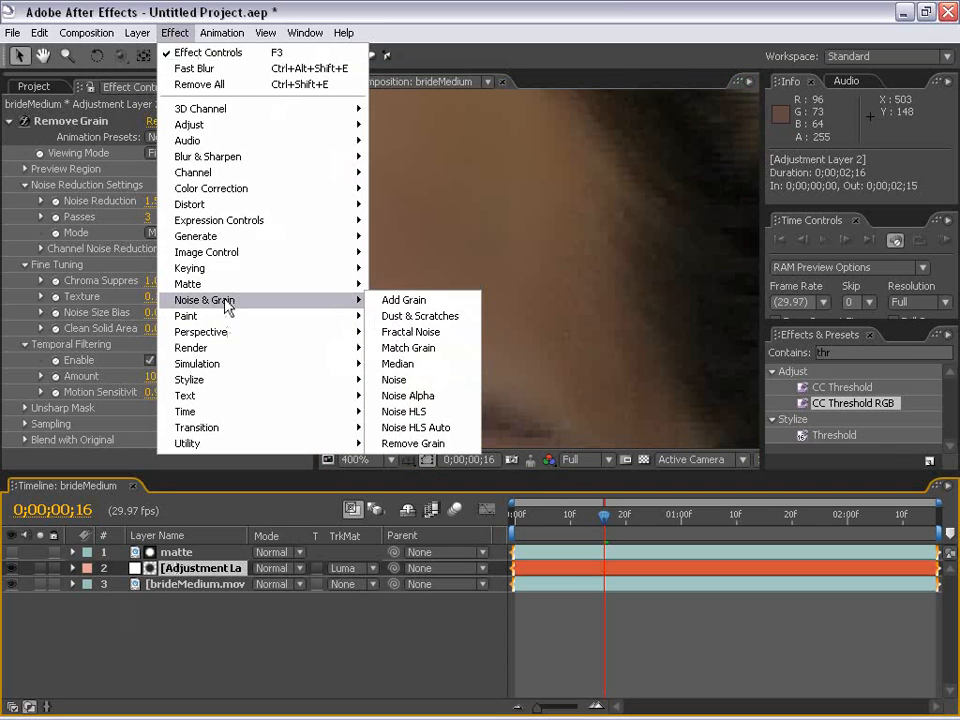
click(420, 302)
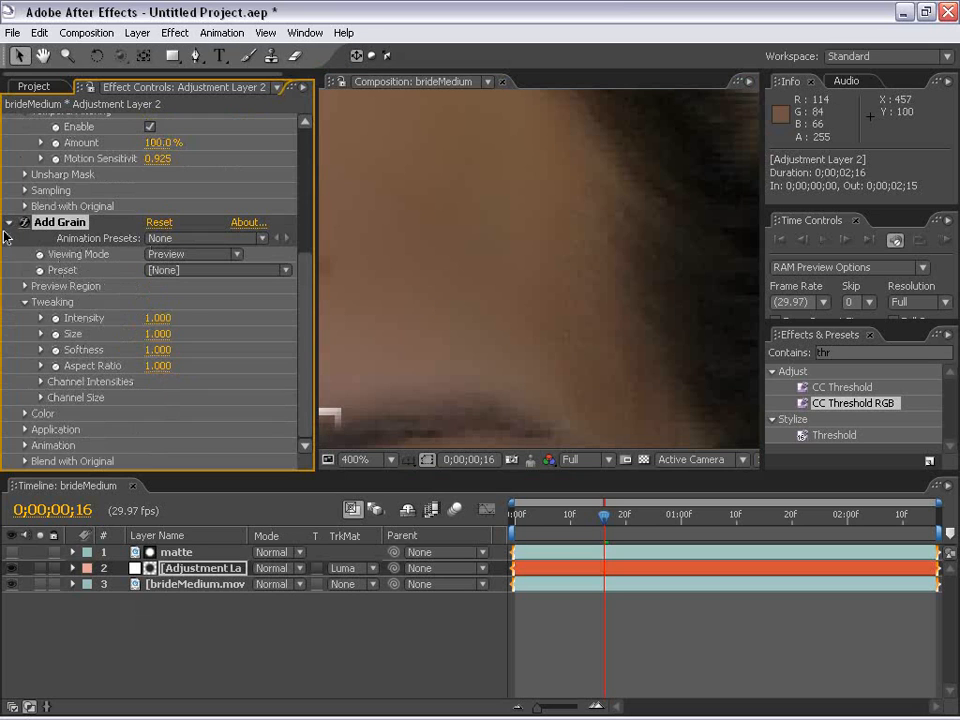
Step: Choose the Kodak Vision 250D (5246) grain preset and set the Add Grain viewing mode to Final Output
click(188, 273)
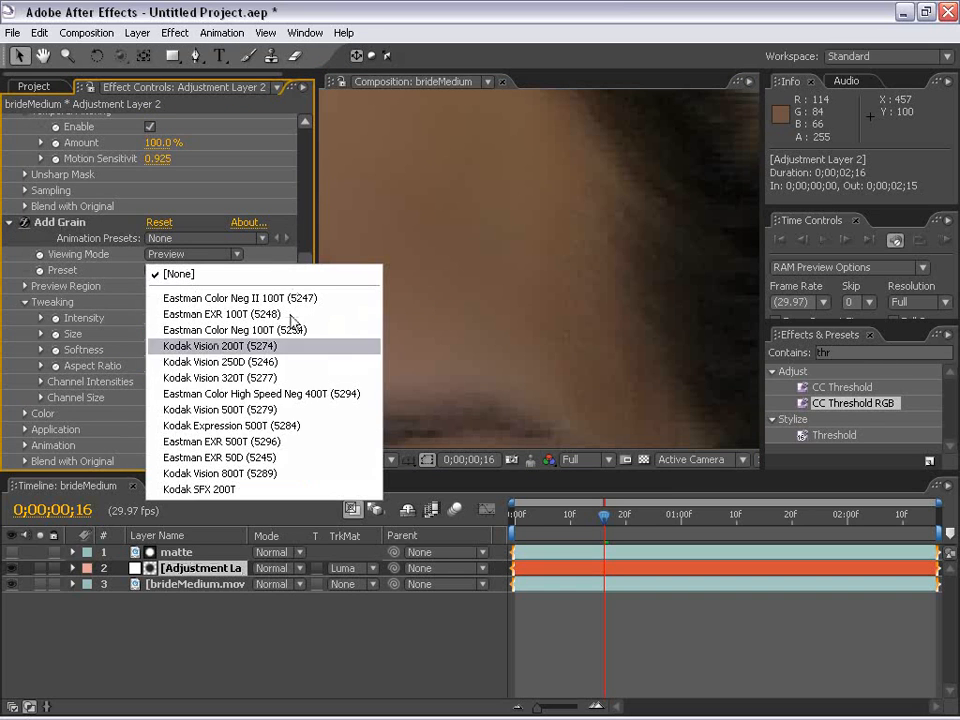
click(207, 362)
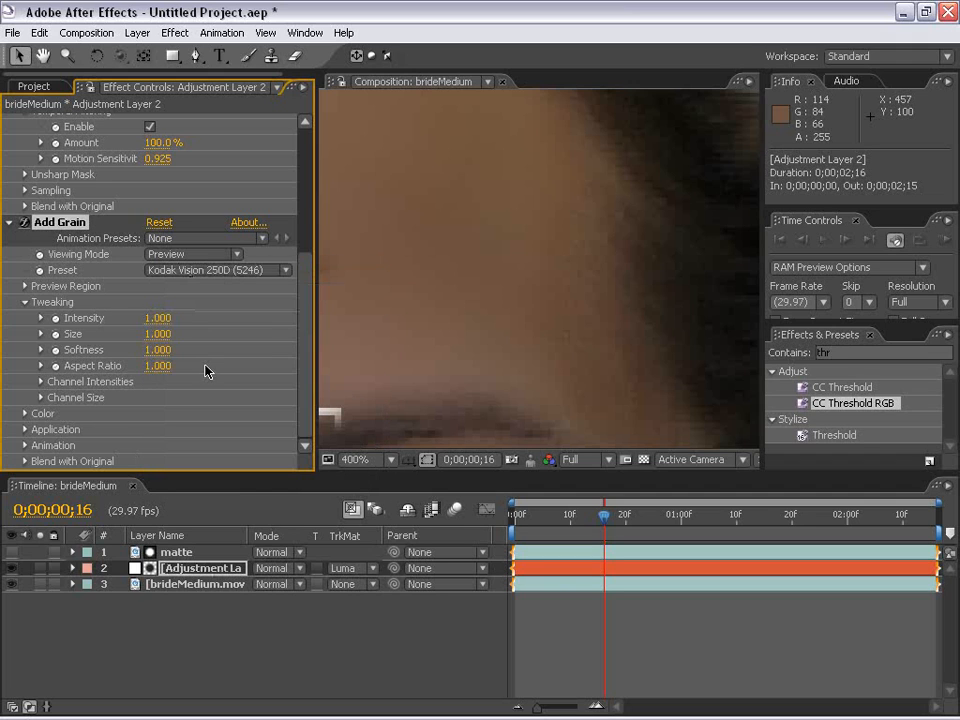
click(155, 259)
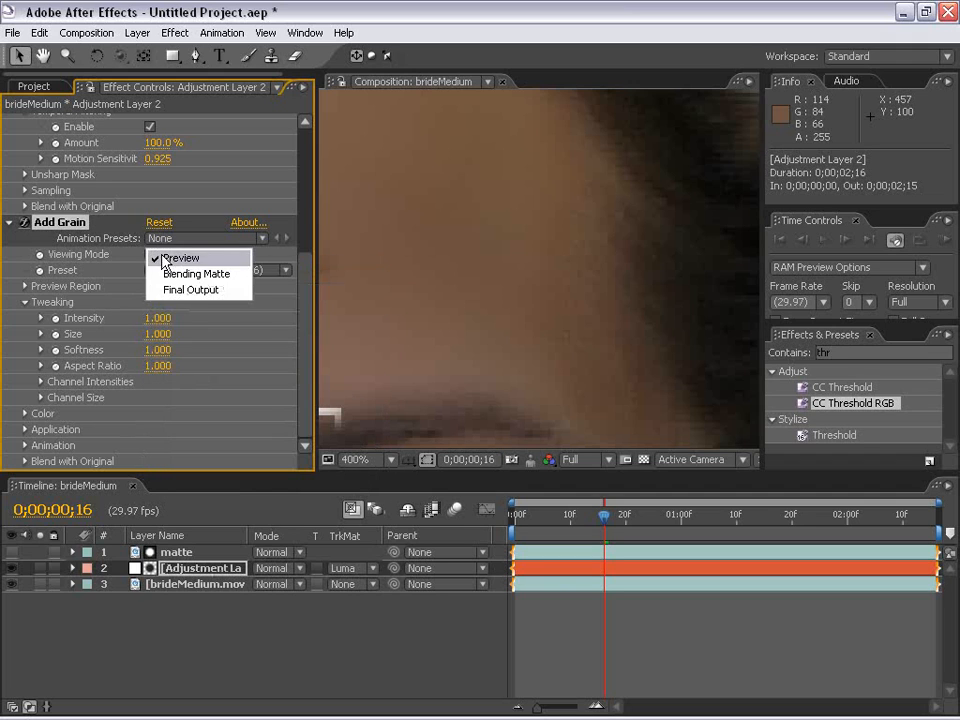
click(194, 297)
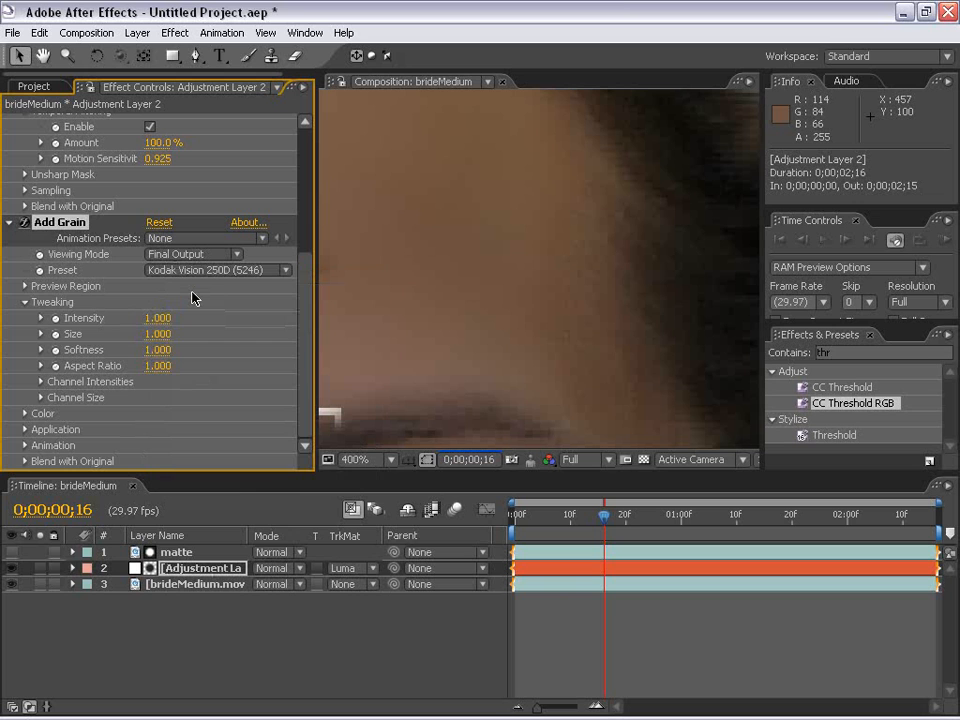
Step: Examine the added grain on the bride's forehead, eyebrow and eye at several magnifications
scroll(506, 364, down, 2)
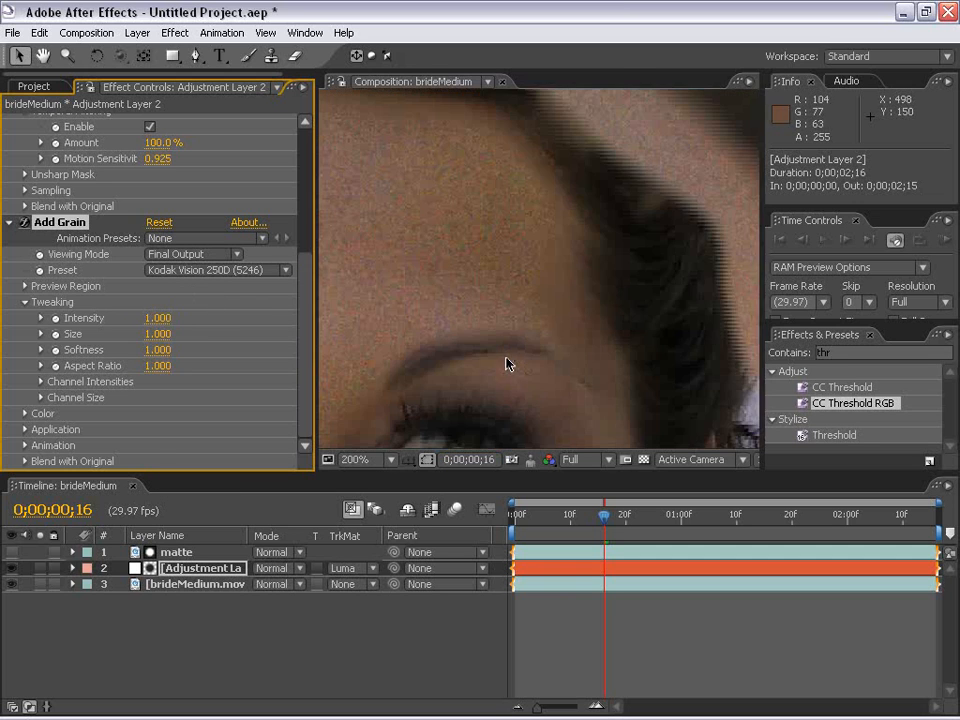
scroll(506, 364, down, 1)
key(space)
drag(482, 414, 478, 332)
scroll(490, 325, up, 1)
drag(499, 220, 468, 385)
scroll(500, 367, up, 1)
drag(536, 347, 598, 283)
drag(484, 326, 510, 306)
scroll(510, 308, down, 2)
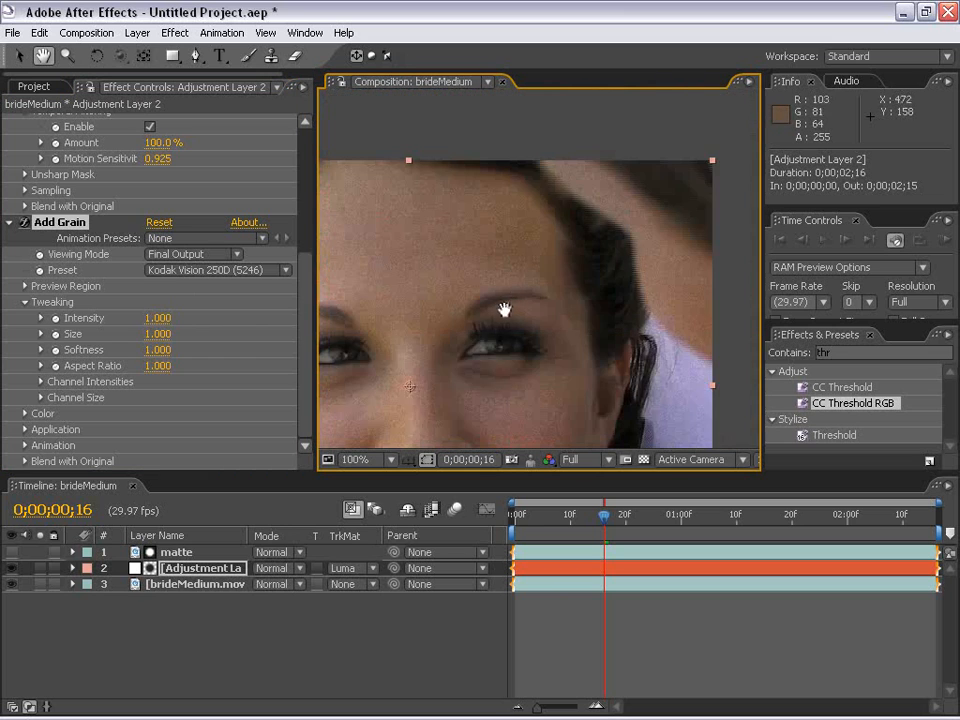
drag(488, 400, 534, 294)
scroll(534, 294, down, 1)
drag(502, 341, 516, 321)
scroll(516, 321, up, 1)
drag(565, 218, 497, 319)
drag(542, 268, 576, 203)
scroll(527, 318, up, 1)
scroll(538, 306, up, 1)
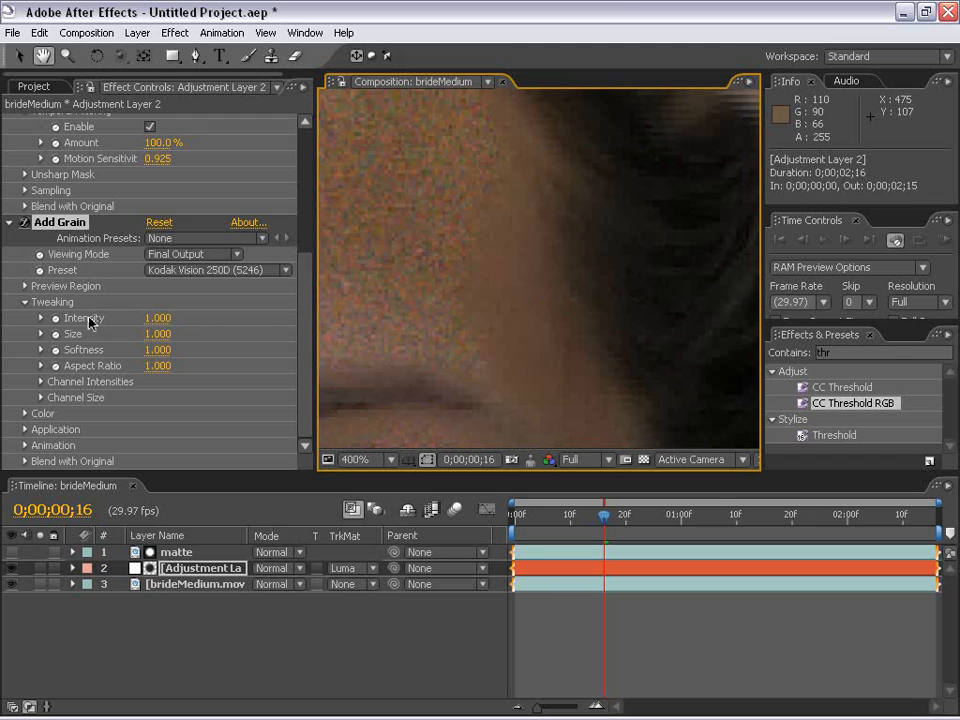
Step: Reduce the added grain's intensity to 0.25 and its color saturation to 0.25
click(157, 318)
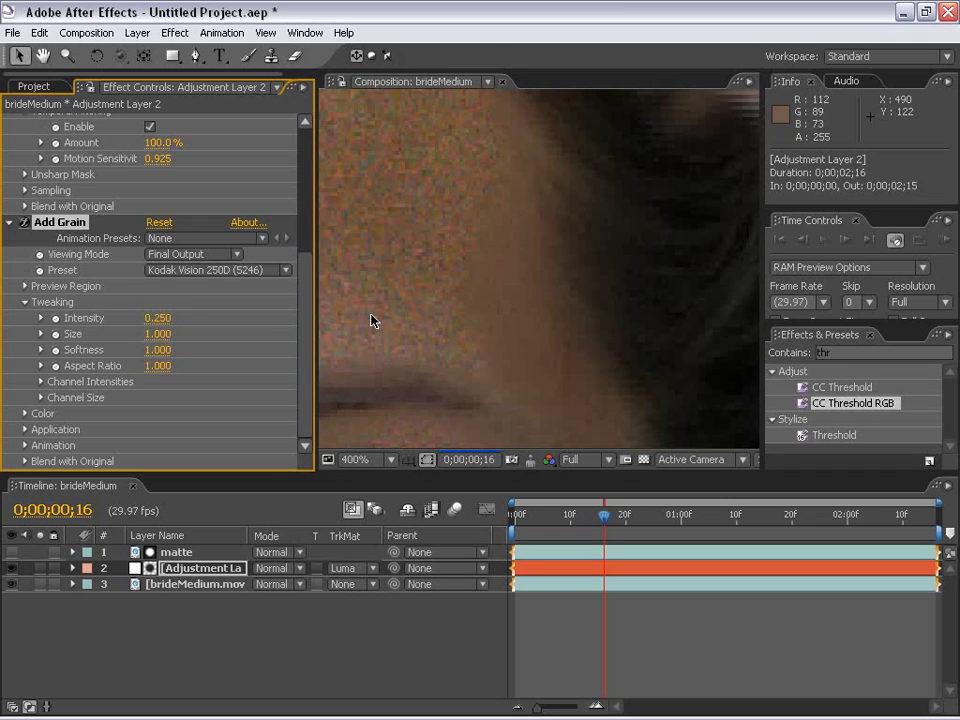
click(25, 414)
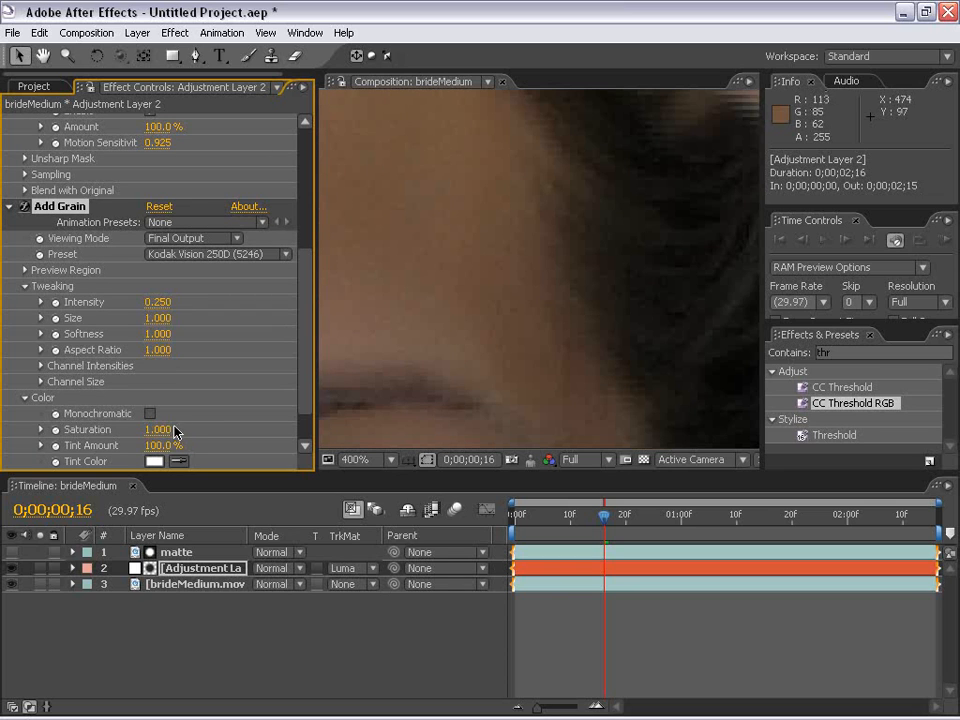
scroll(275, 335, down, 1)
click(157, 381)
text(.2)
key(Return)
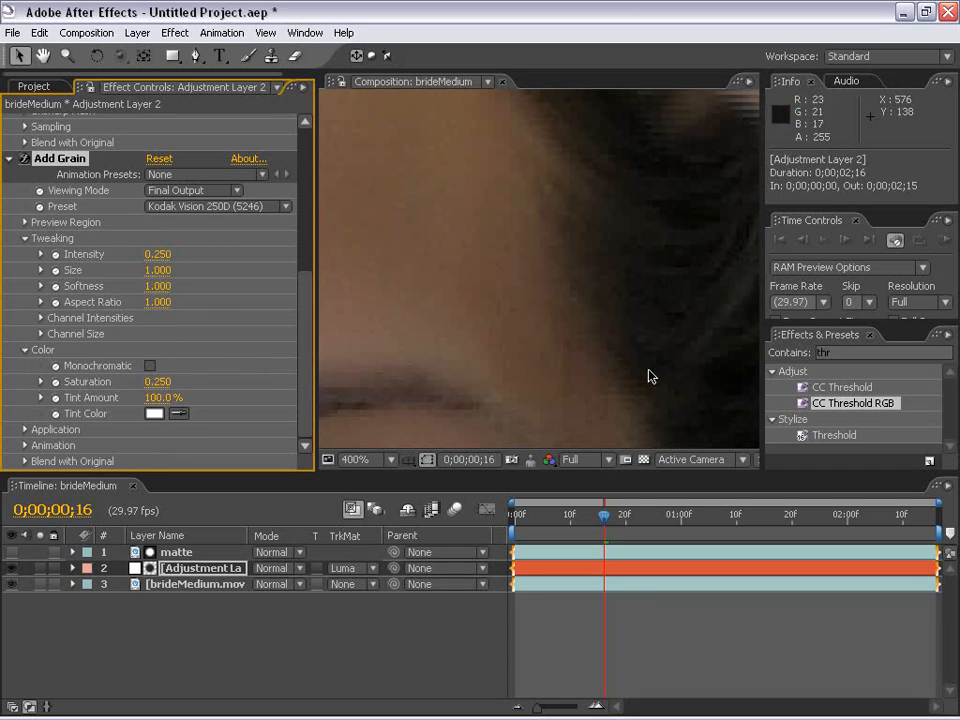
Step: Set the added grain's aspect ratio to 0.9, softness to 1.1 and size to 1.2
text(.9)
click(157, 286)
text(1.1)
key(Return)
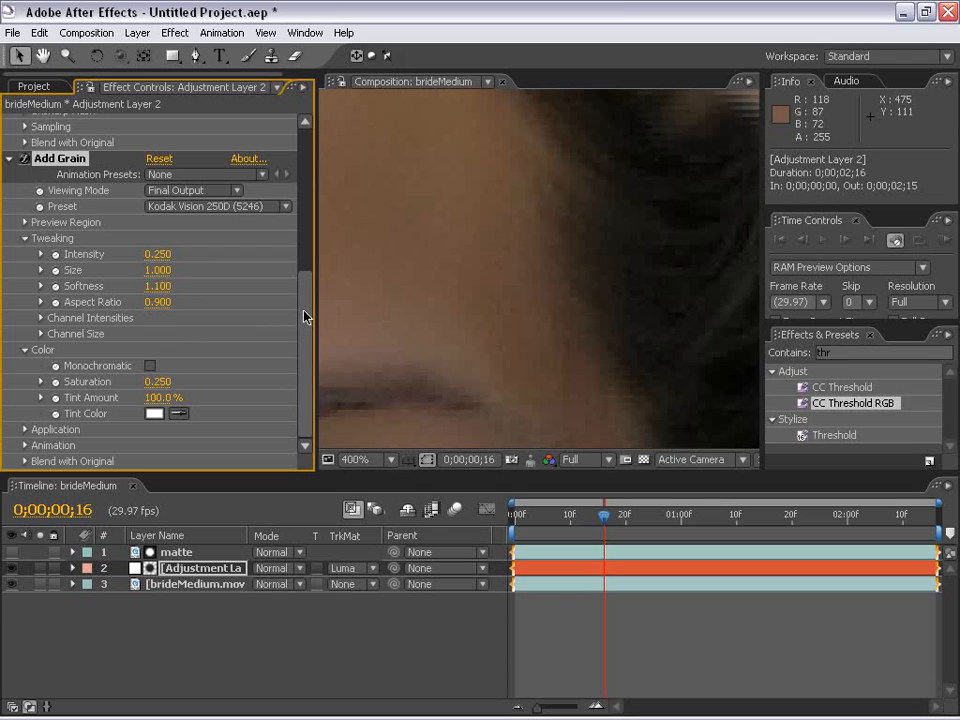
click(157, 270)
text(1.2)
key(Return)
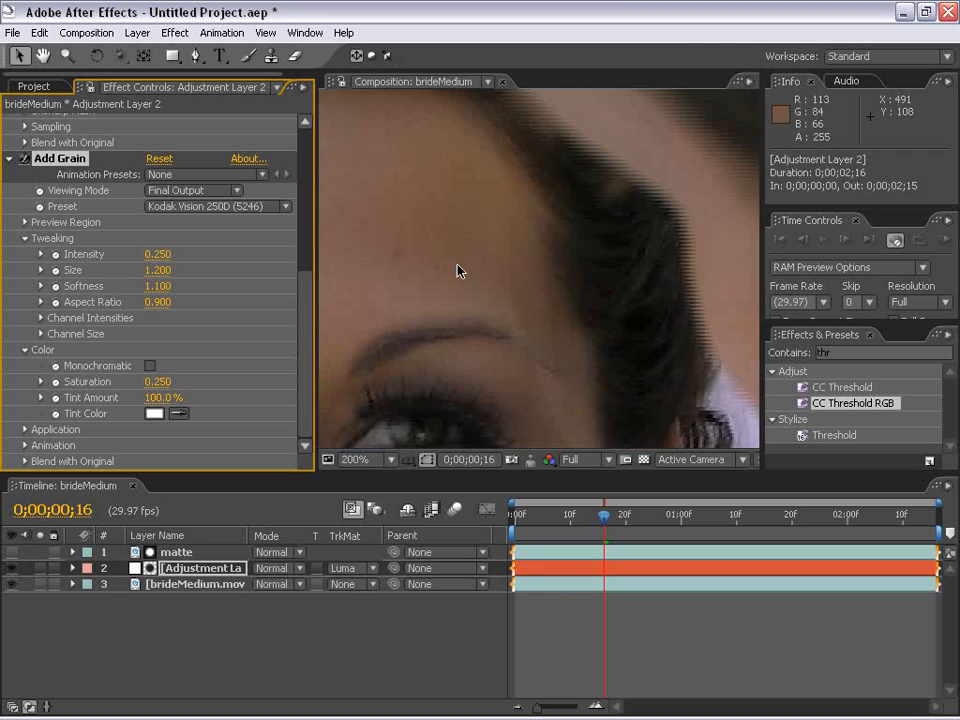
Step: Check the grain around the forehead and hairline and lower its intensity to 0.2
key(space)
drag(407, 280, 731, 334)
drag(555, 270, 259, 246)
drag(570, 300, 434, 335)
click(157, 254)
text(.2)
key(Return)
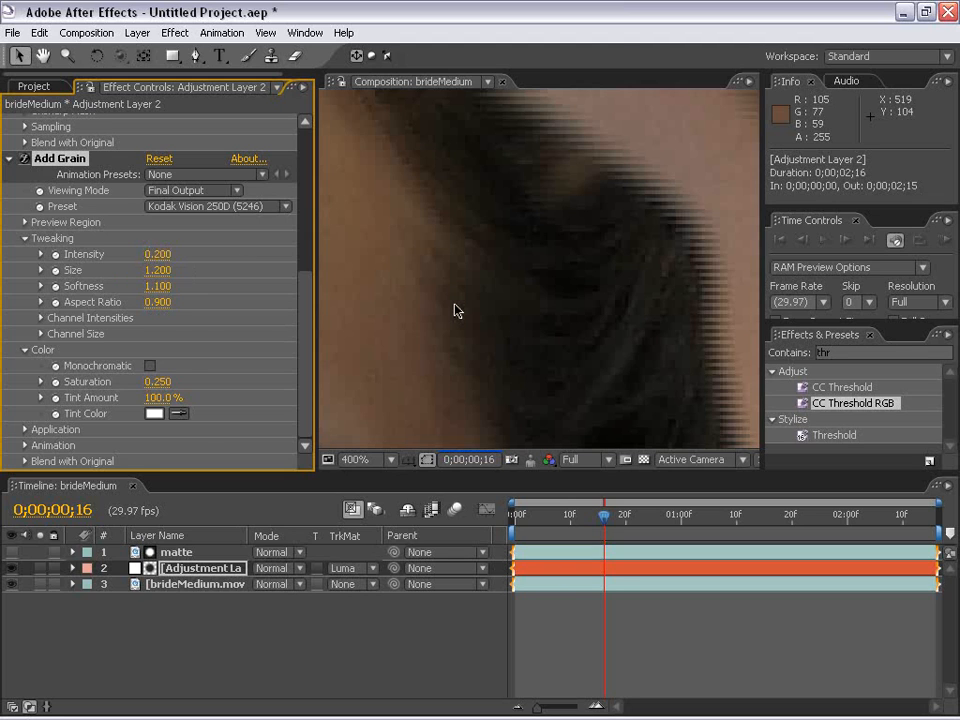
Step: Examine the finished grain on the bride's nose, cheeks and mouth, close up and at 100%, and deselect the adjustment layer
scroll(455, 311, down, 3)
scroll(455, 324, up, 3)
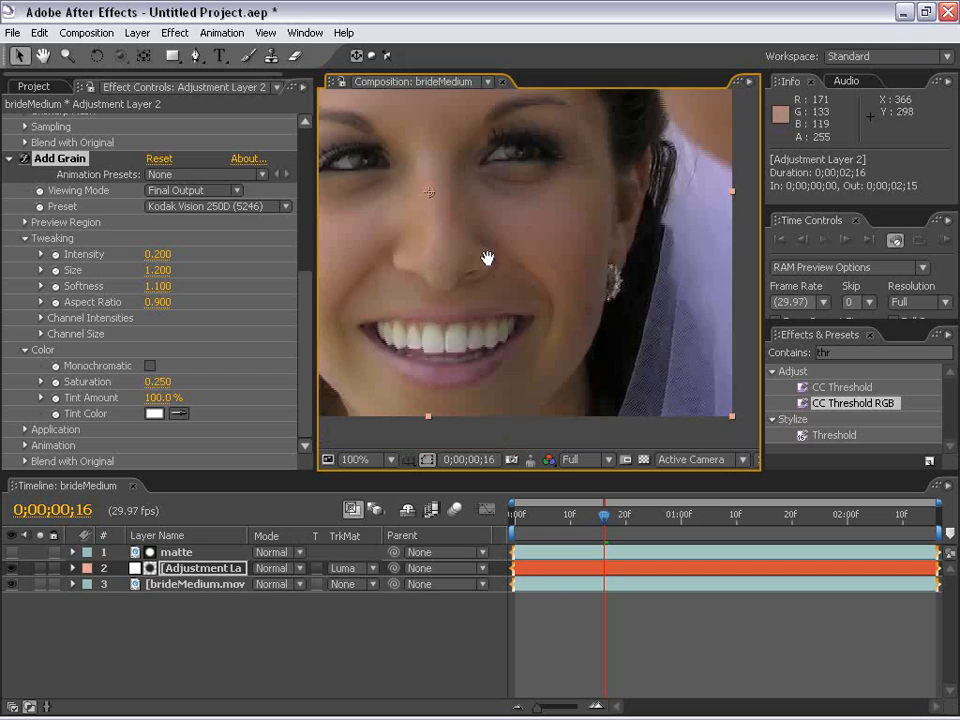
drag(438, 316, 578, 377)
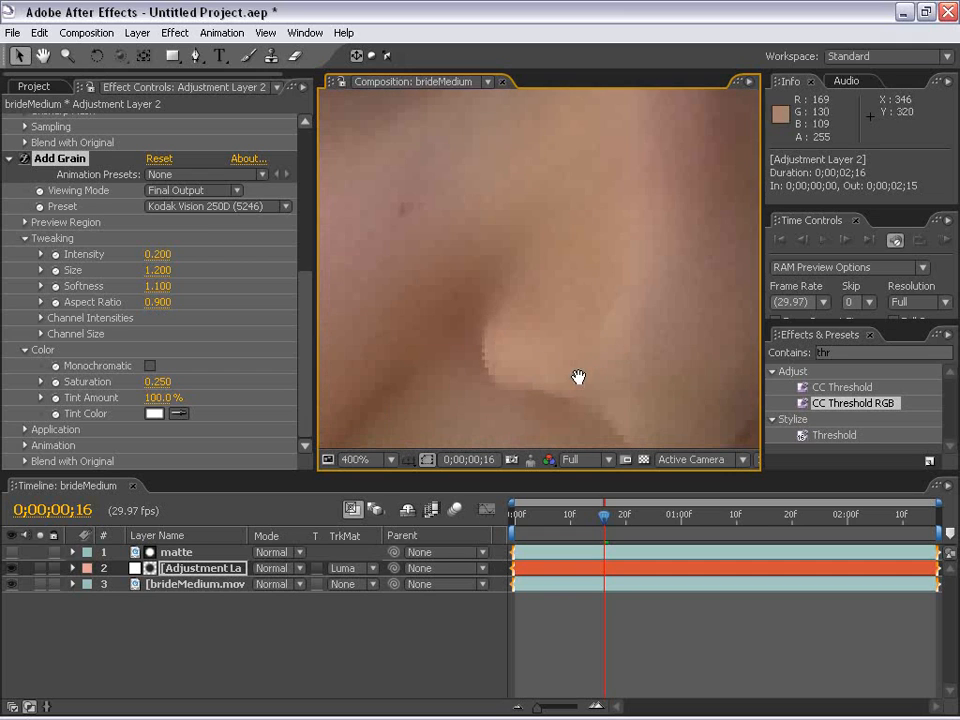
scroll(520, 356, down, 1)
drag(430, 329, 570, 281)
scroll(526, 340, up, 1)
mouse_move(516, 348)
mouse_down()
mouse_move(585, 285)
mouse_move(388, 373)
mouse_move(542, 324)
mouse_move(506, 369)
mouse_up()
scroll(499, 375, down, 1)
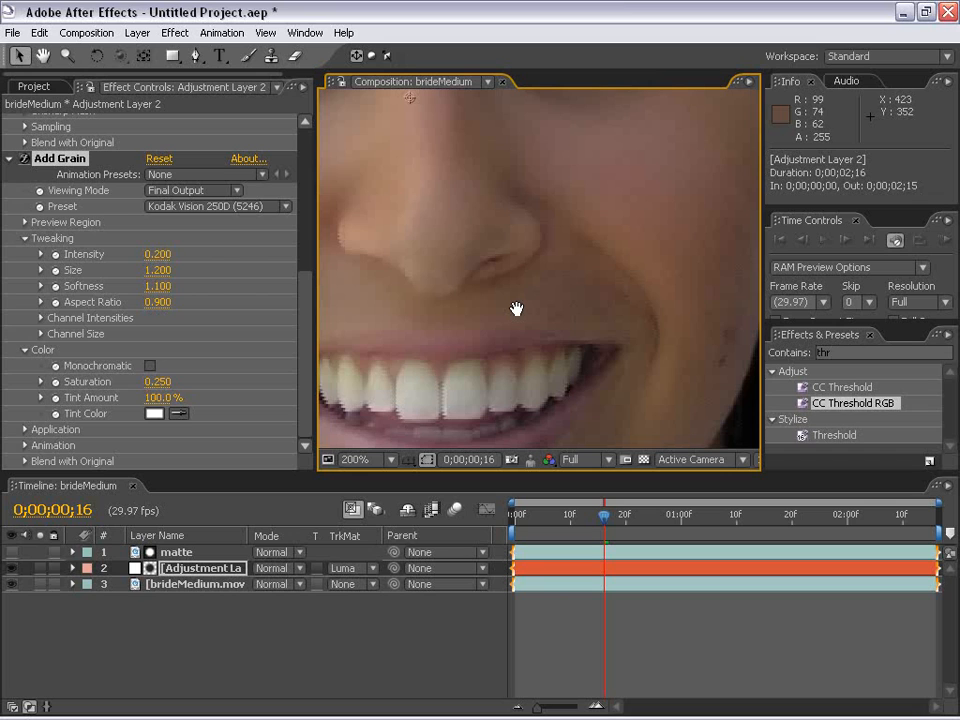
scroll(516, 308, down, 1)
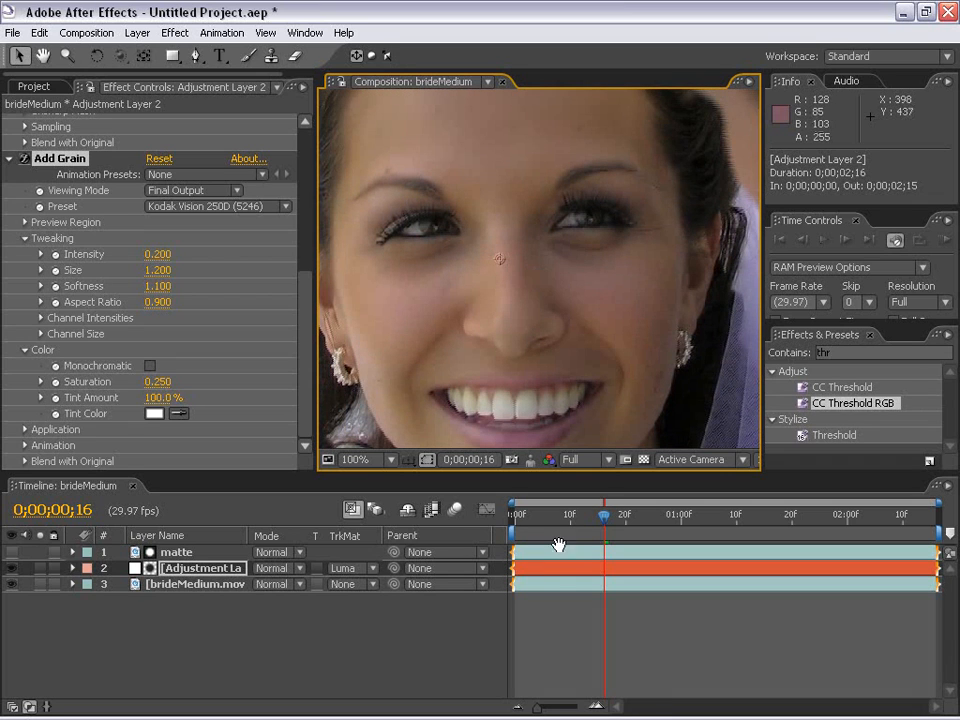
click(129, 617)
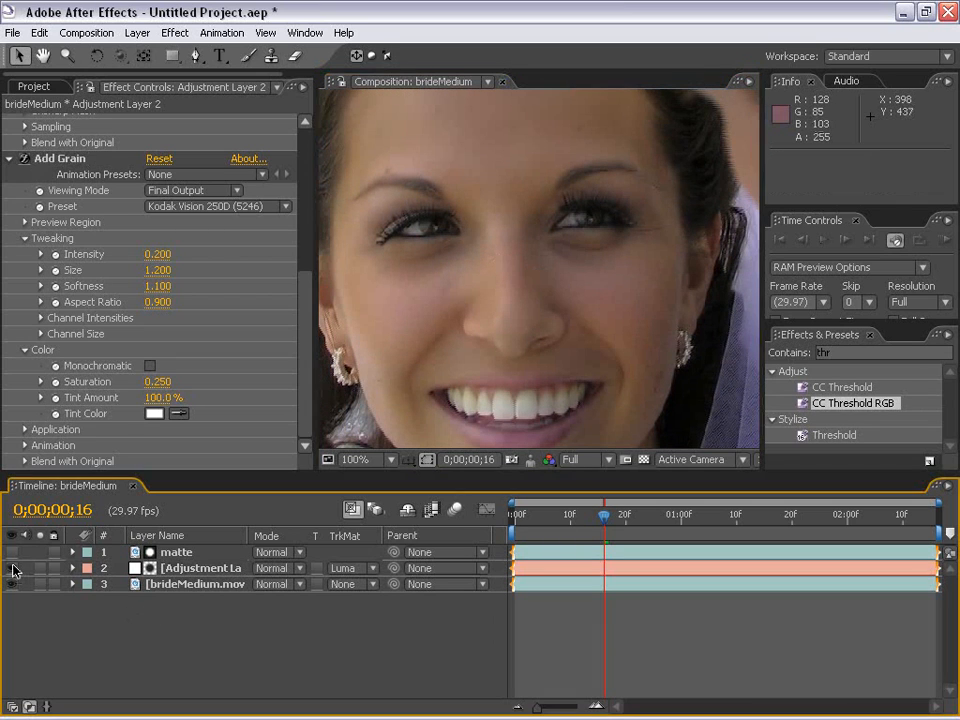
Step: Take a snapshot of the smoothed frame, hide the adjustment layer, and compare the original footage with the snapshot
click(511, 461)
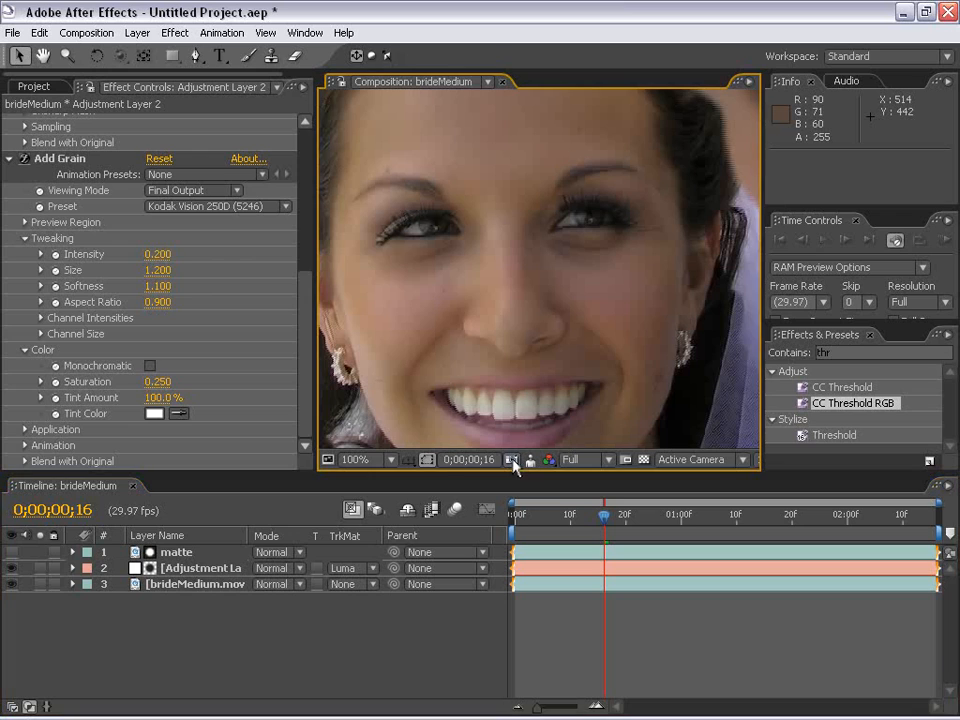
click(12, 568)
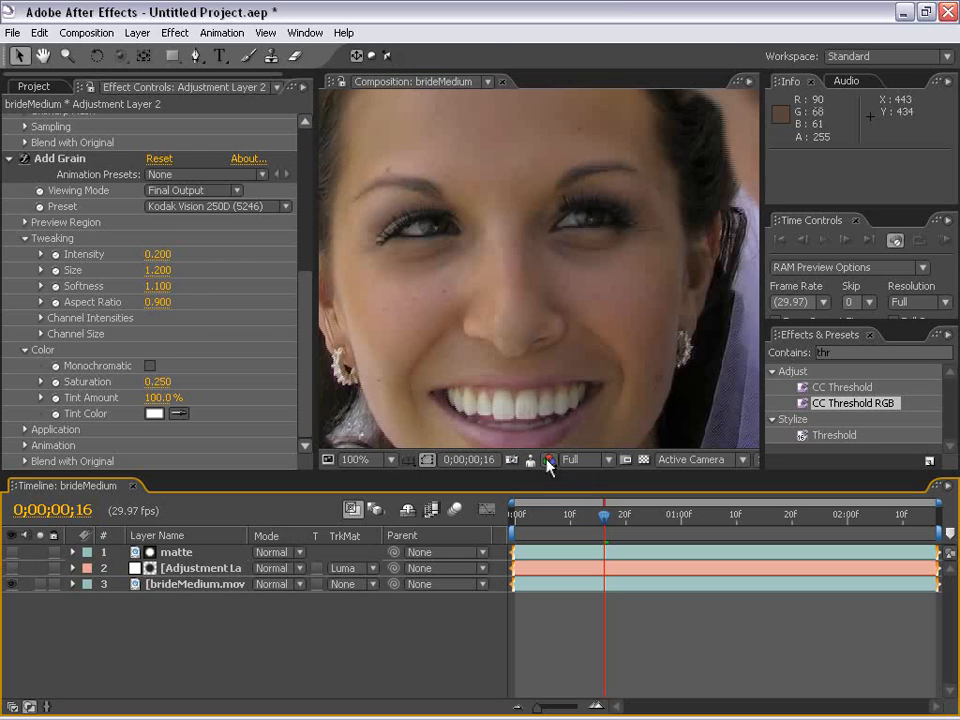
click(531, 461)
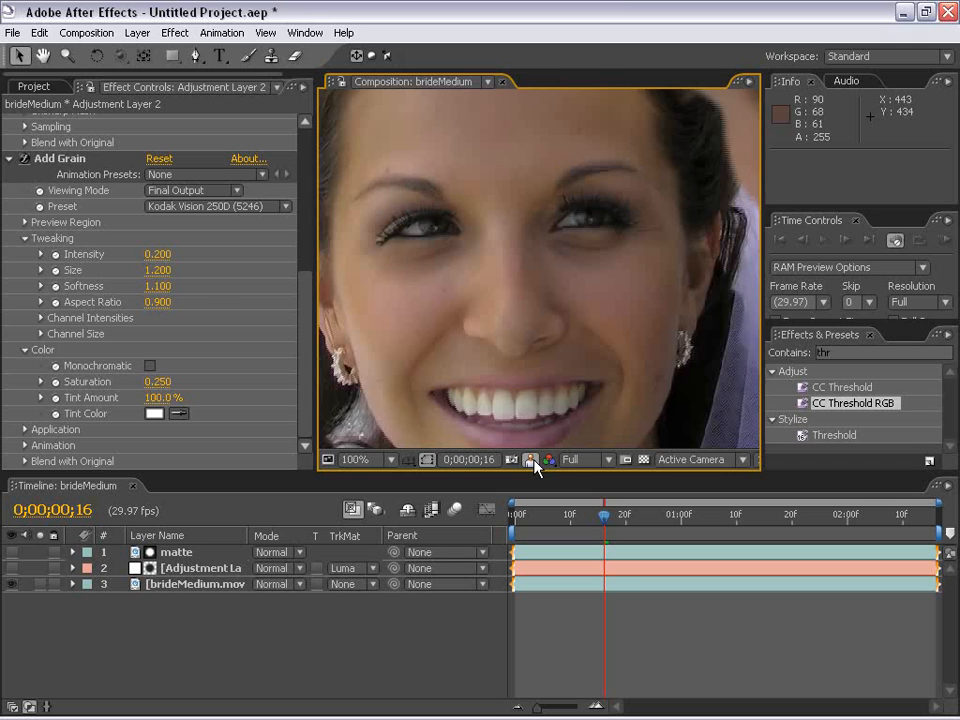
Step: Compare the untreated skin with the snapshot at 200% on the bride's forehead, eye and cheek areas
scroll(501, 321, up, 2)
drag(501, 321, 579, 364)
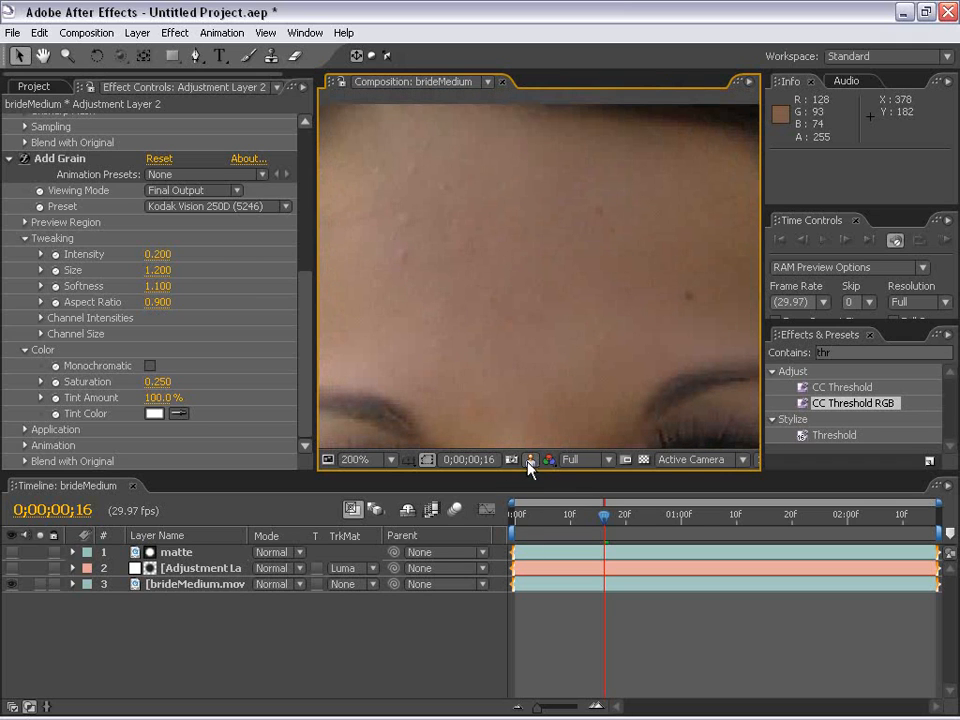
scroll(565, 300, down, 2)
drag(579, 349, 562, 243)
scroll(562, 318, up, 2)
click(529, 460)
click(529, 460)
drag(590, 185, 566, 281)
click(528, 461)
drag(424, 372, 686, 373)
click(529, 460)
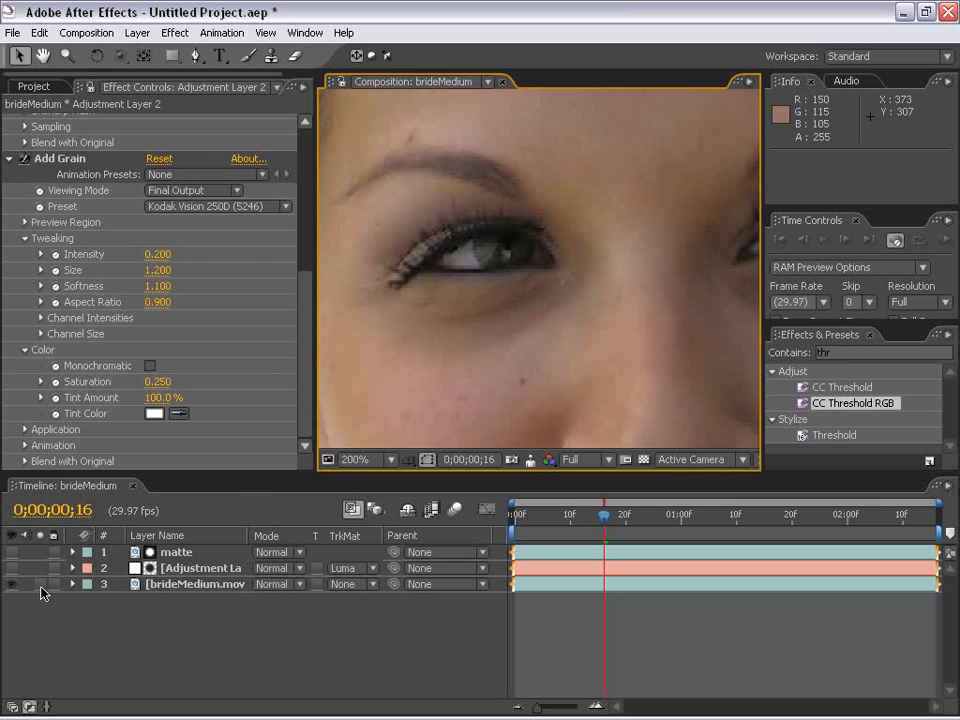
Step: Turn the adjustment layer back on and review the smoothed face at 50% and 100% magnification
click(10, 568)
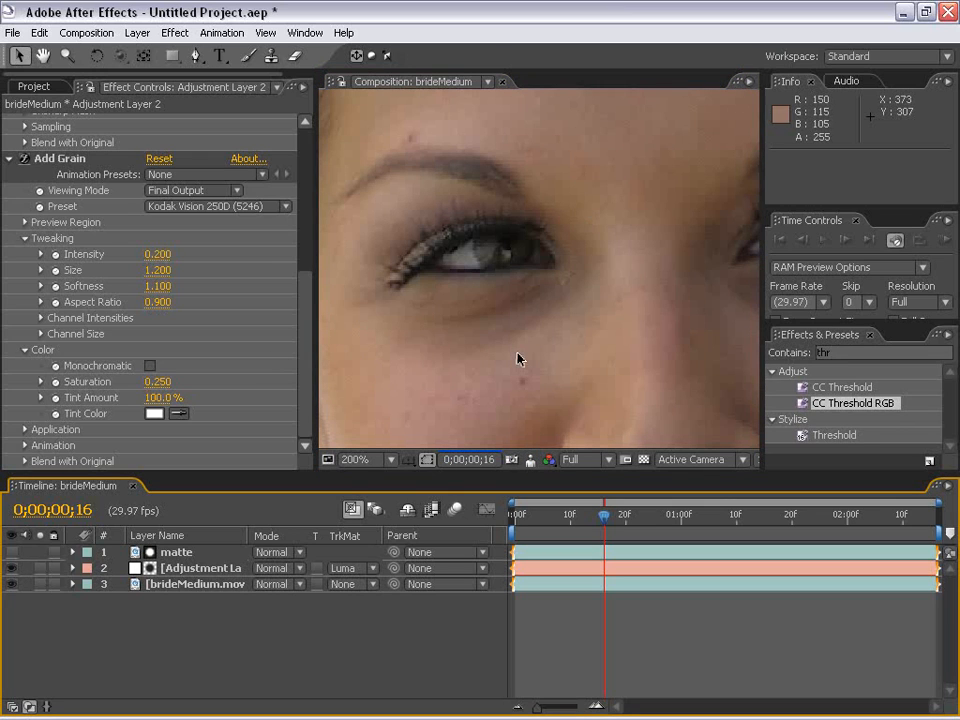
key(comma)
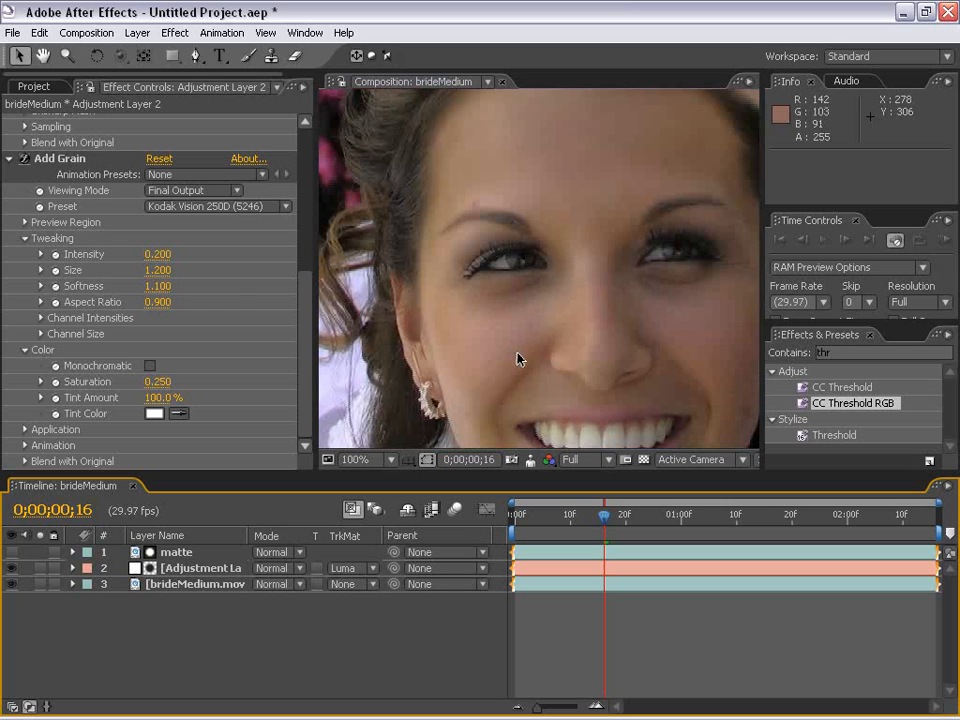
key(comma)
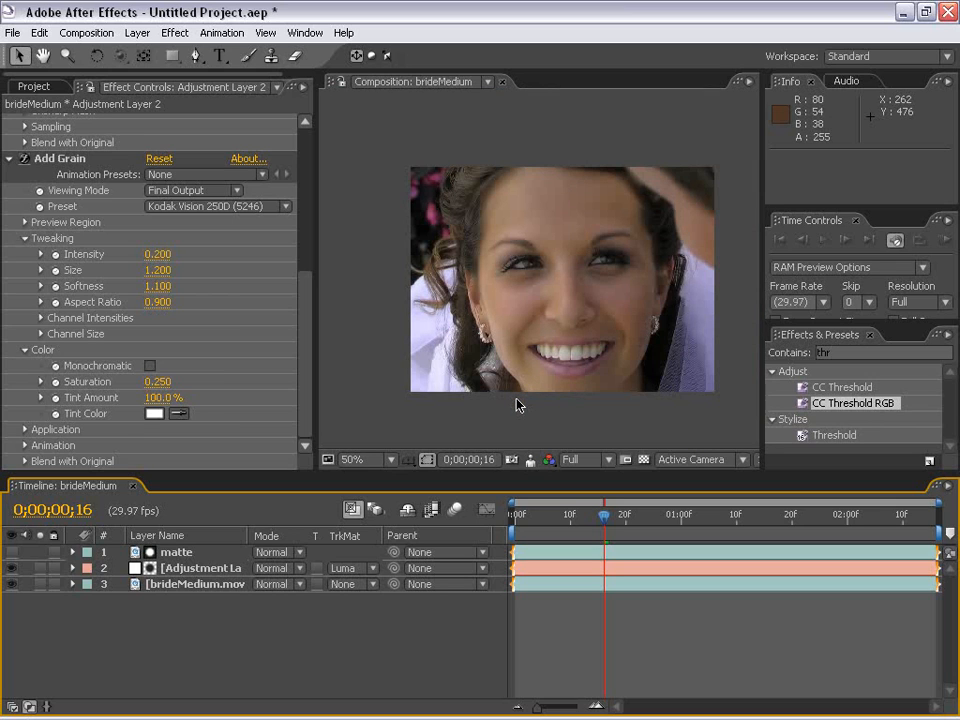
key(space)
drag(564, 323, 537, 342)
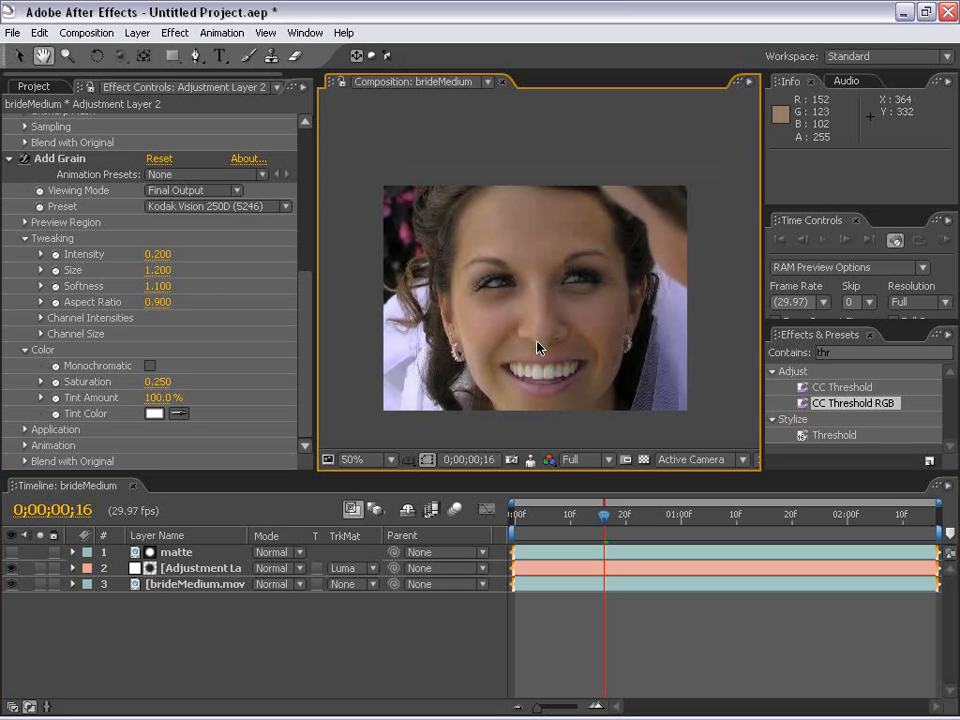
scroll(546, 349, up, 1)
drag(506, 386, 545, 303)
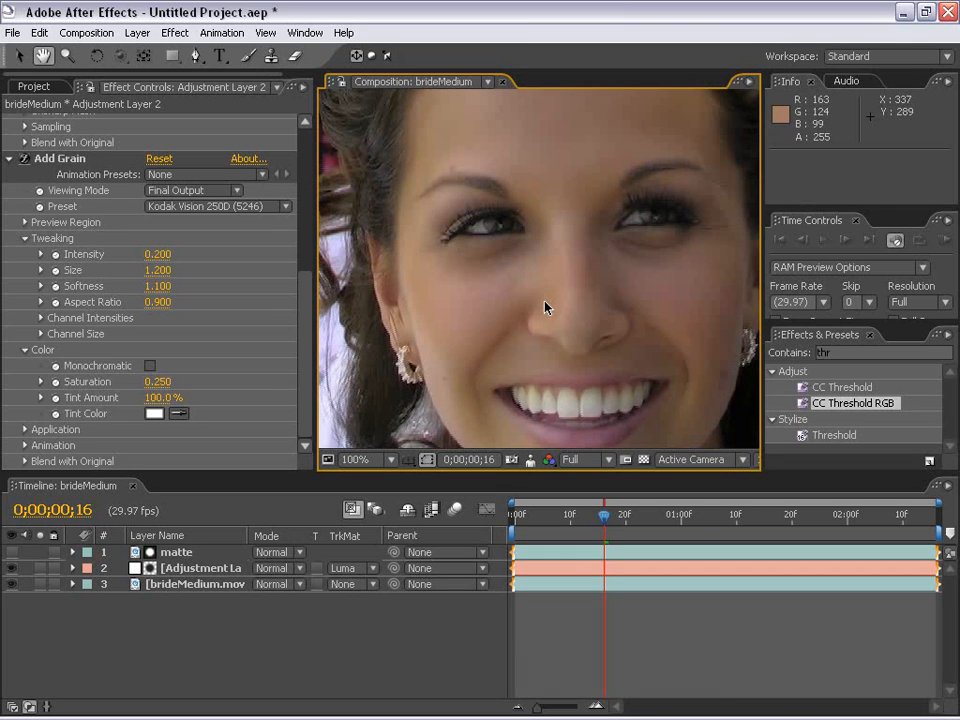